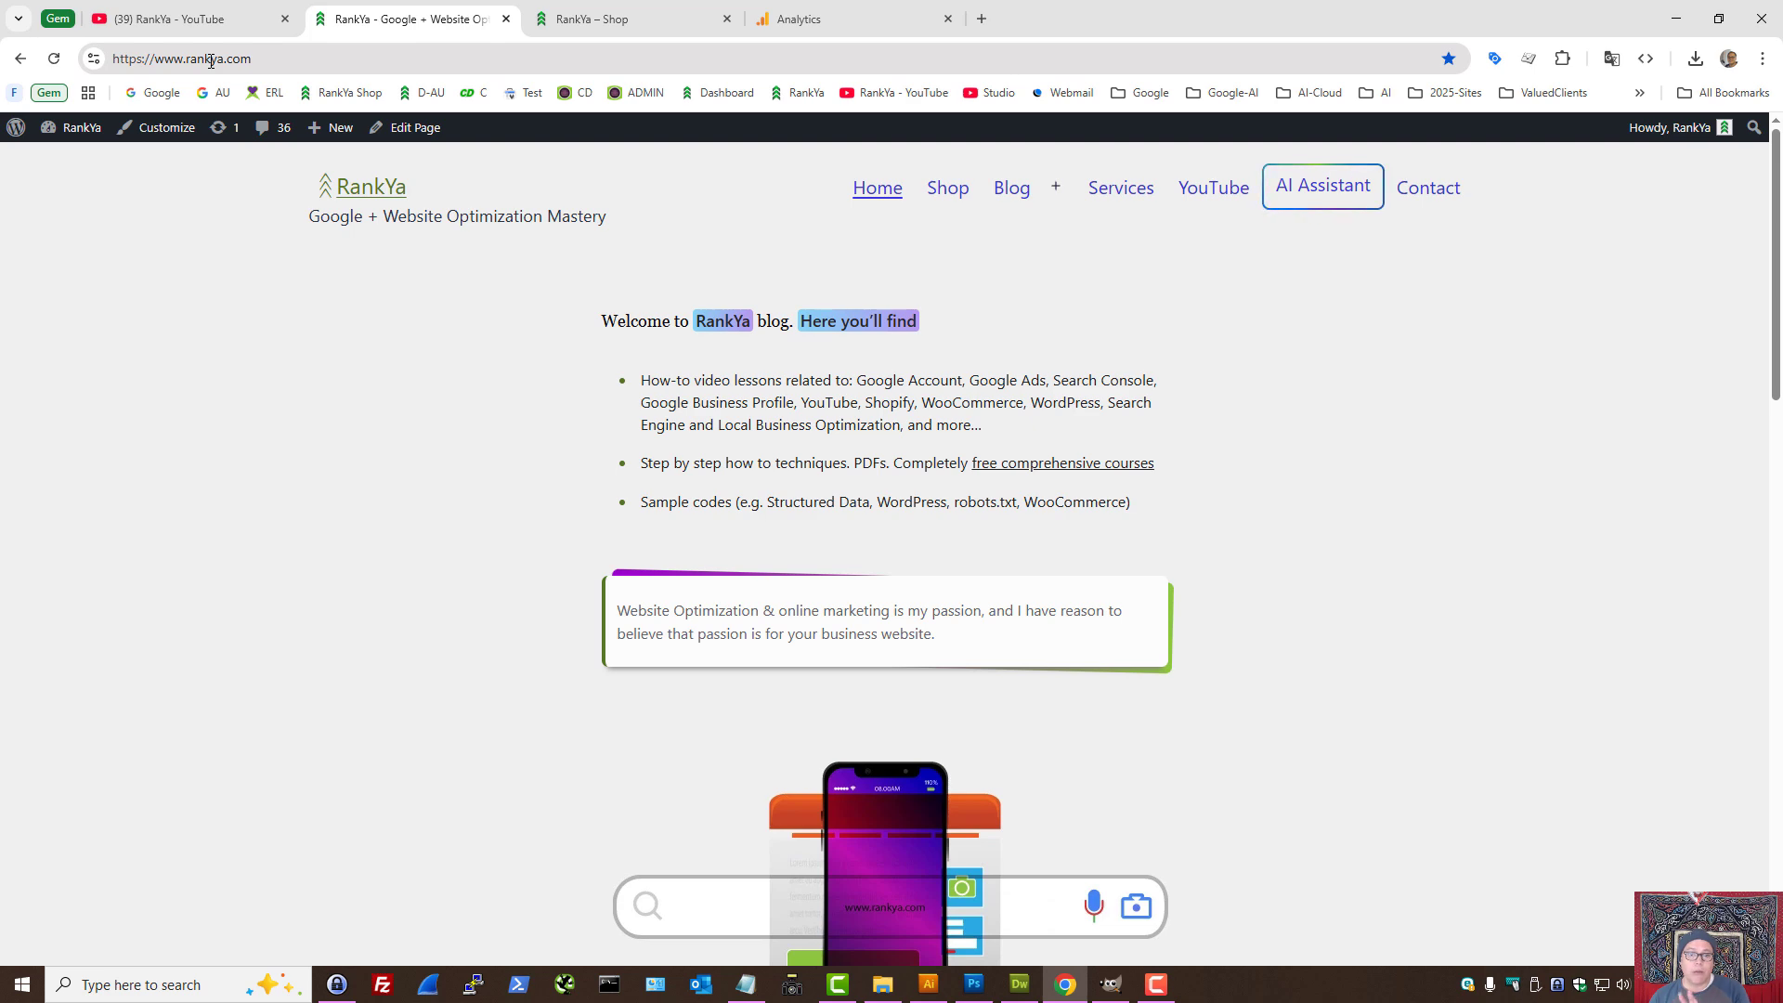
pyautogui.click(605, 14)
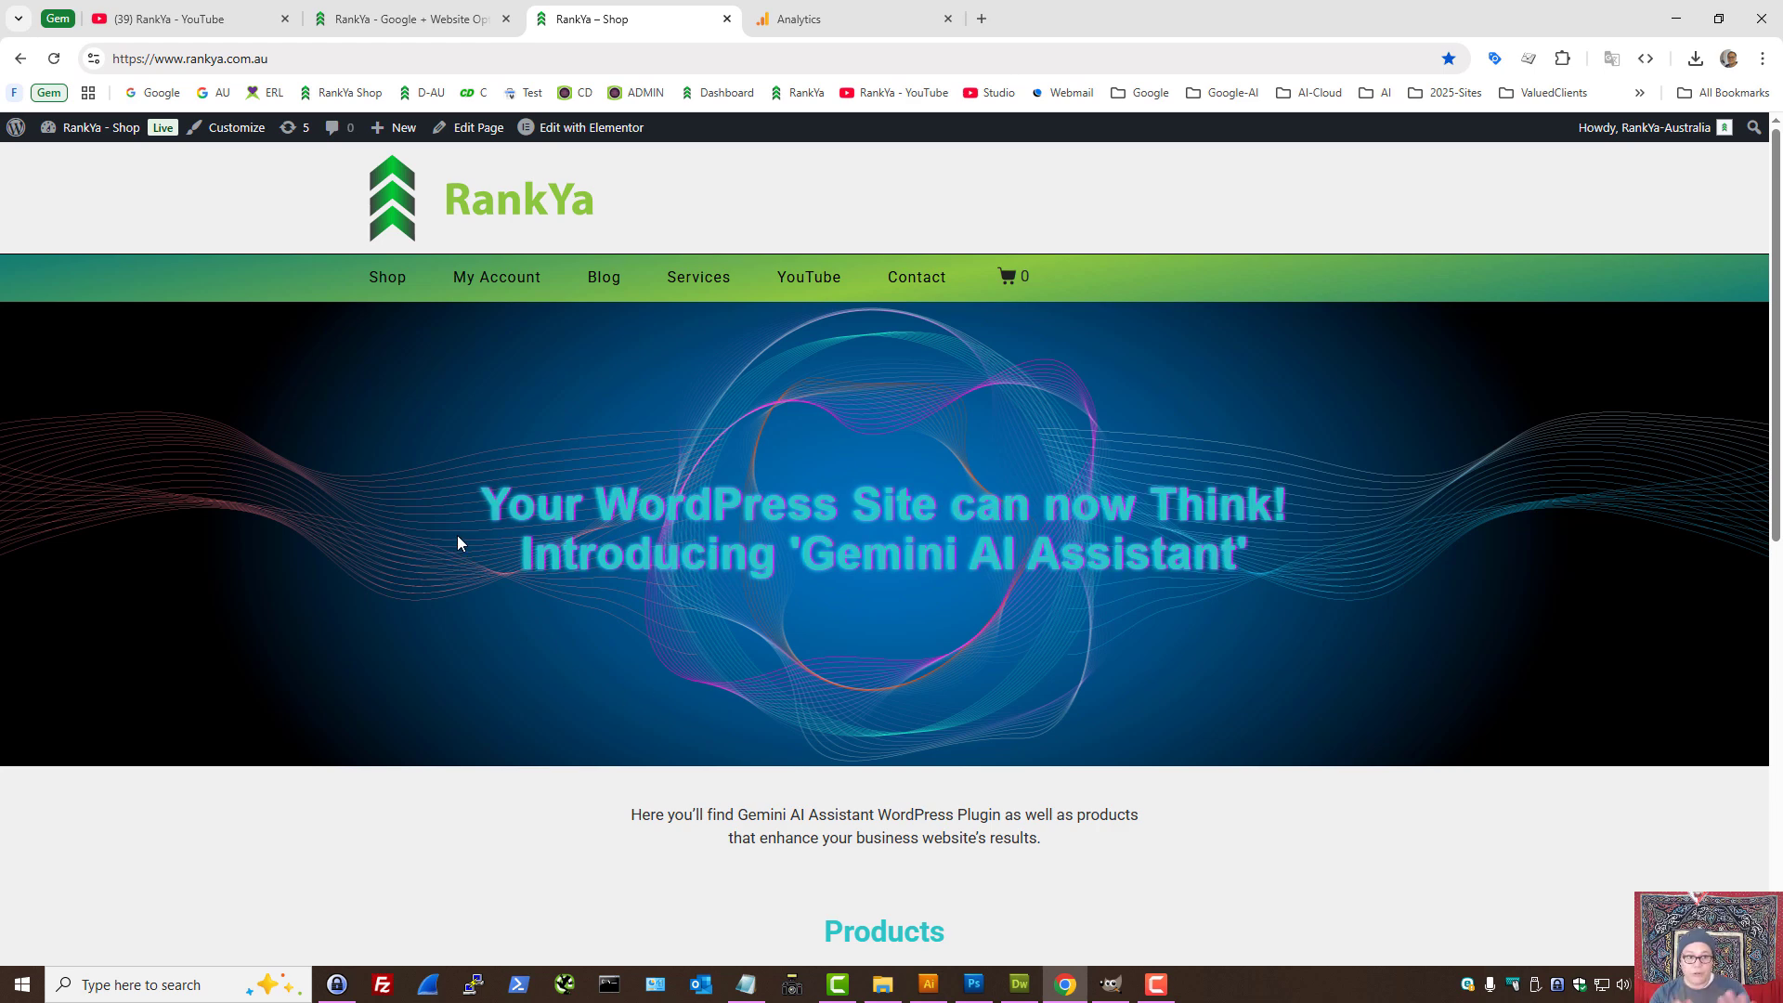
pyautogui.hotkey('ctrl', 'u')
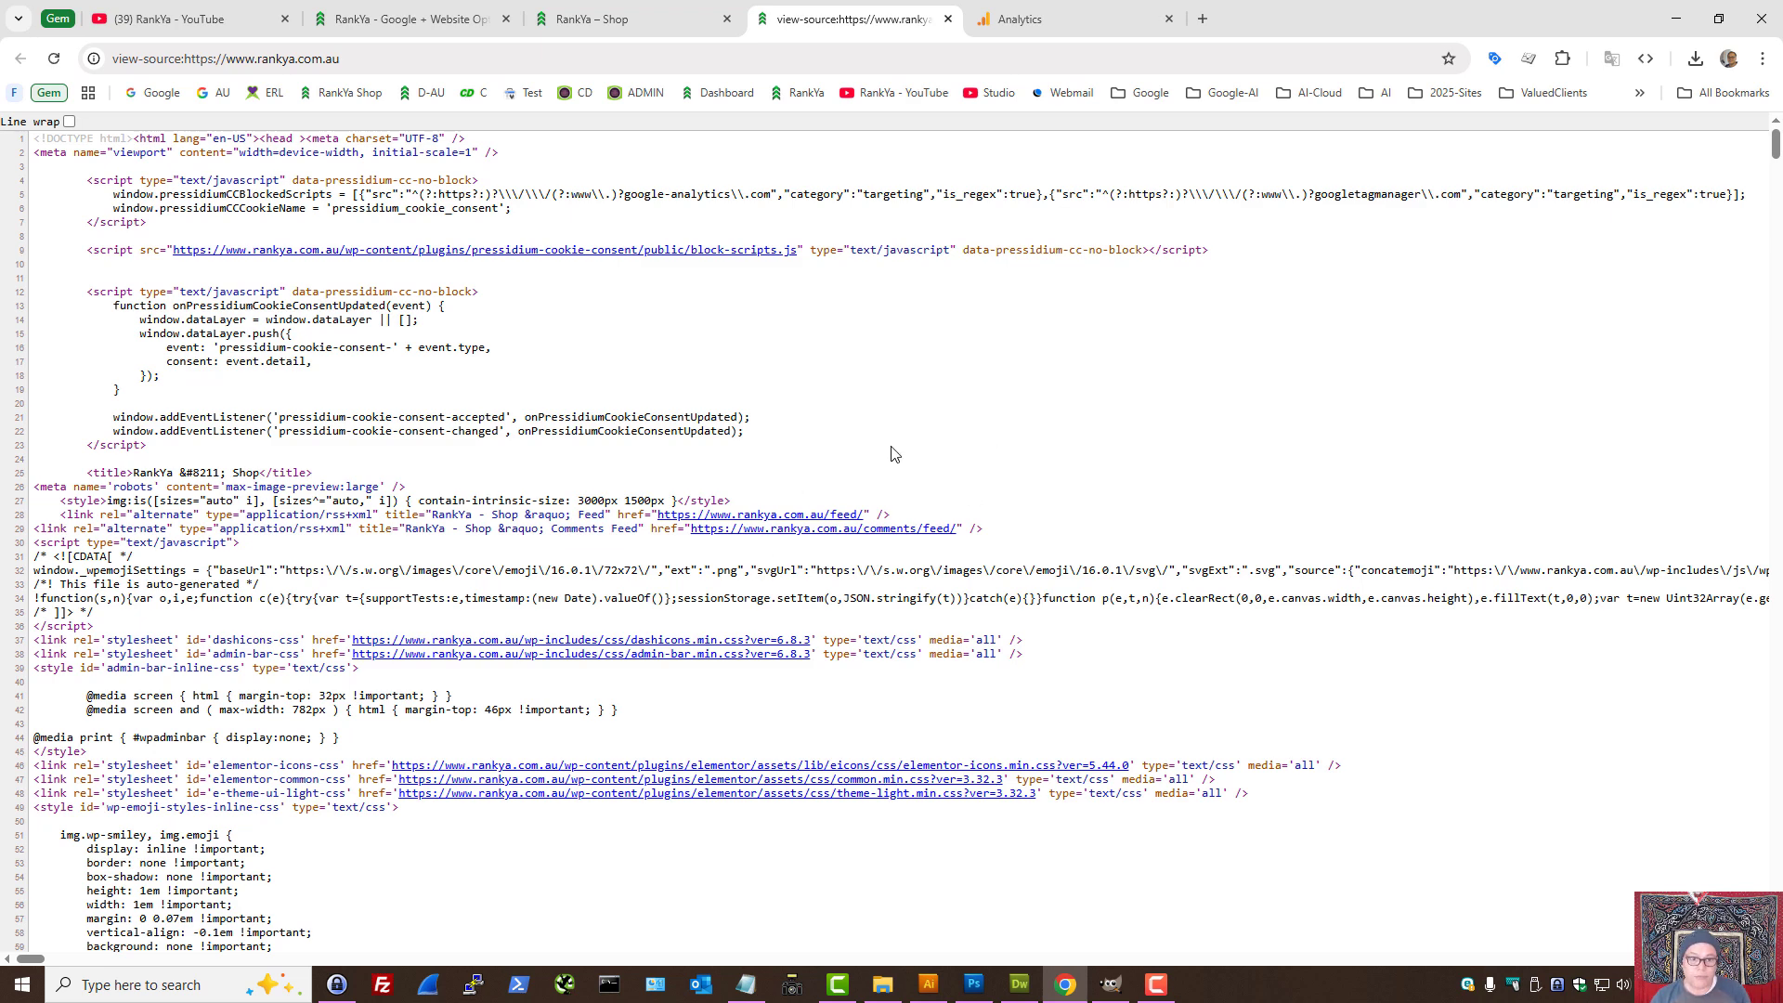
pyautogui.click(1096, 13)
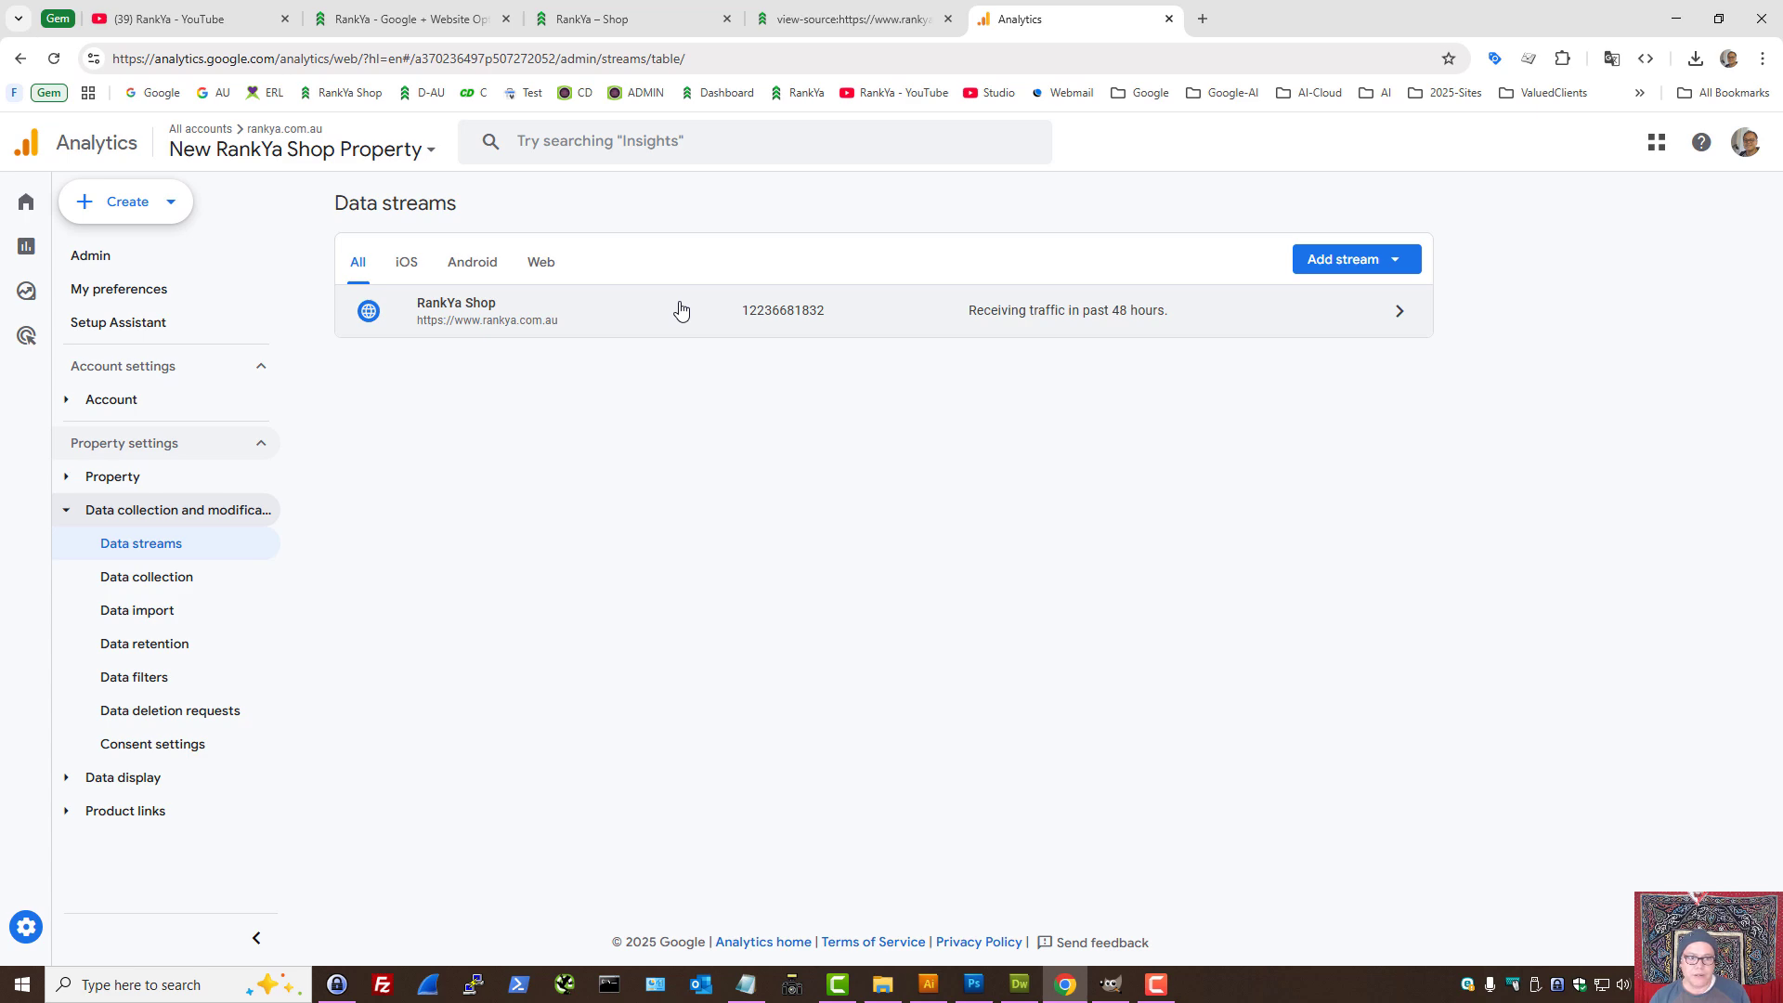
pyautogui.click(1077, 325)
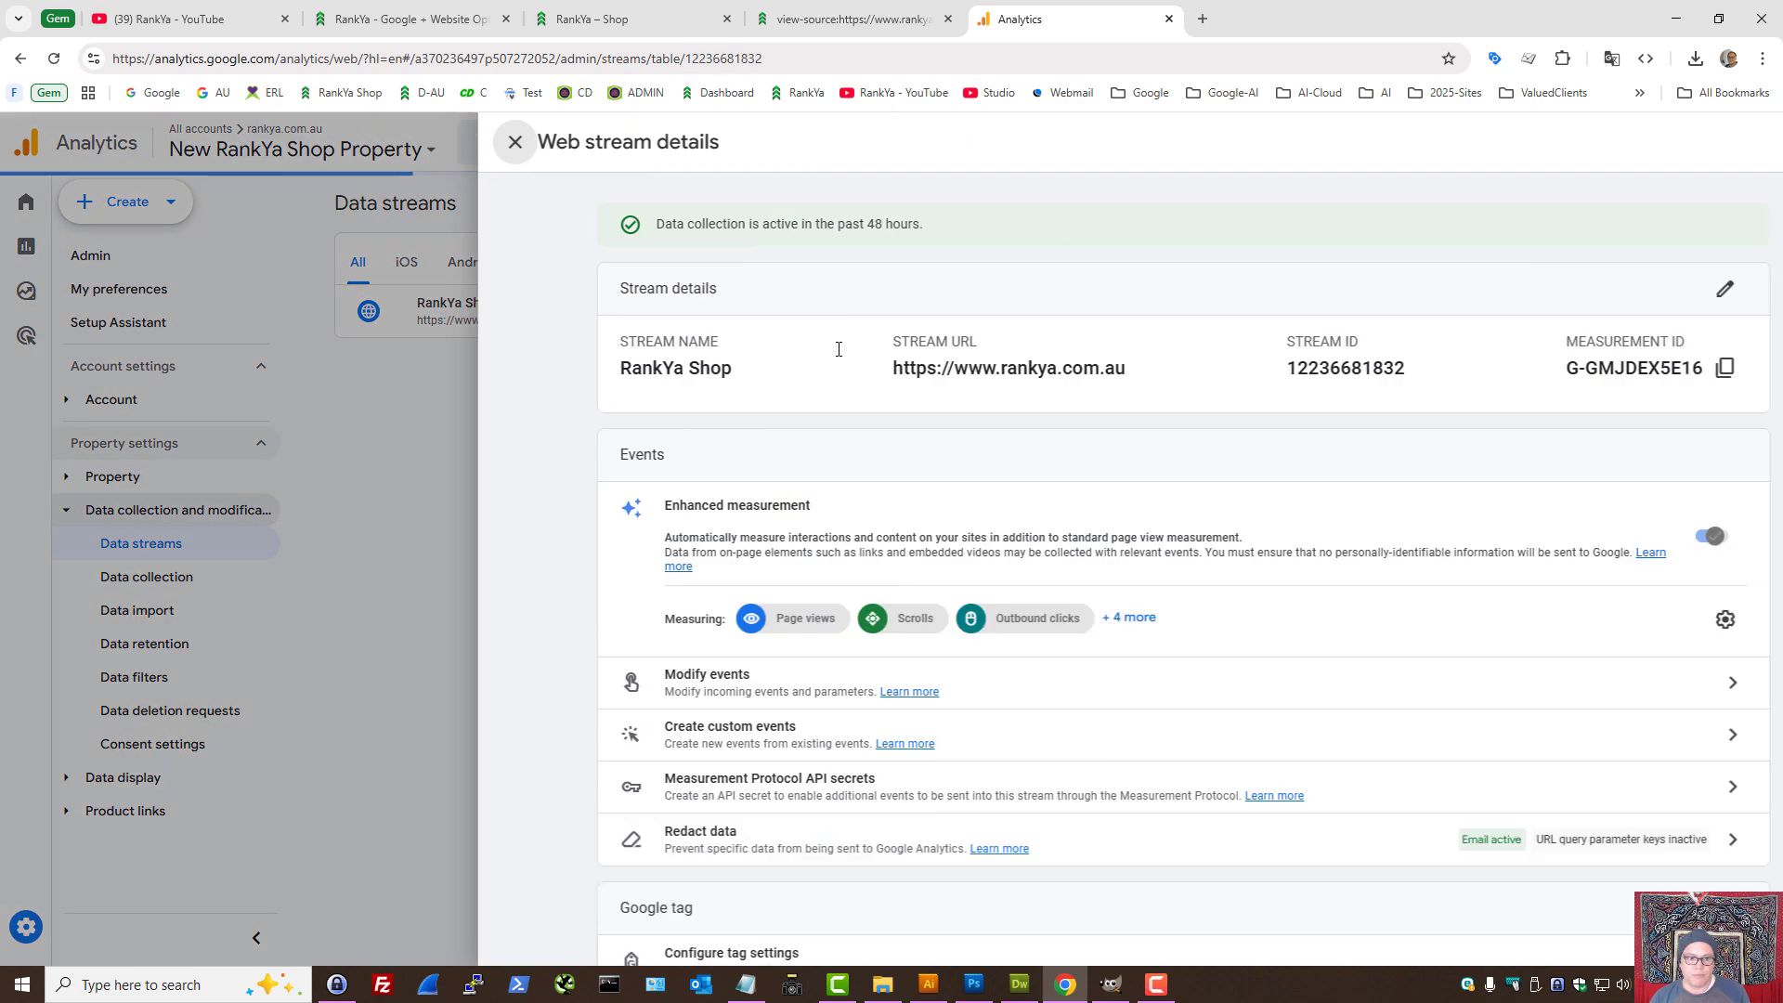
pyautogui.click(1604, 368)
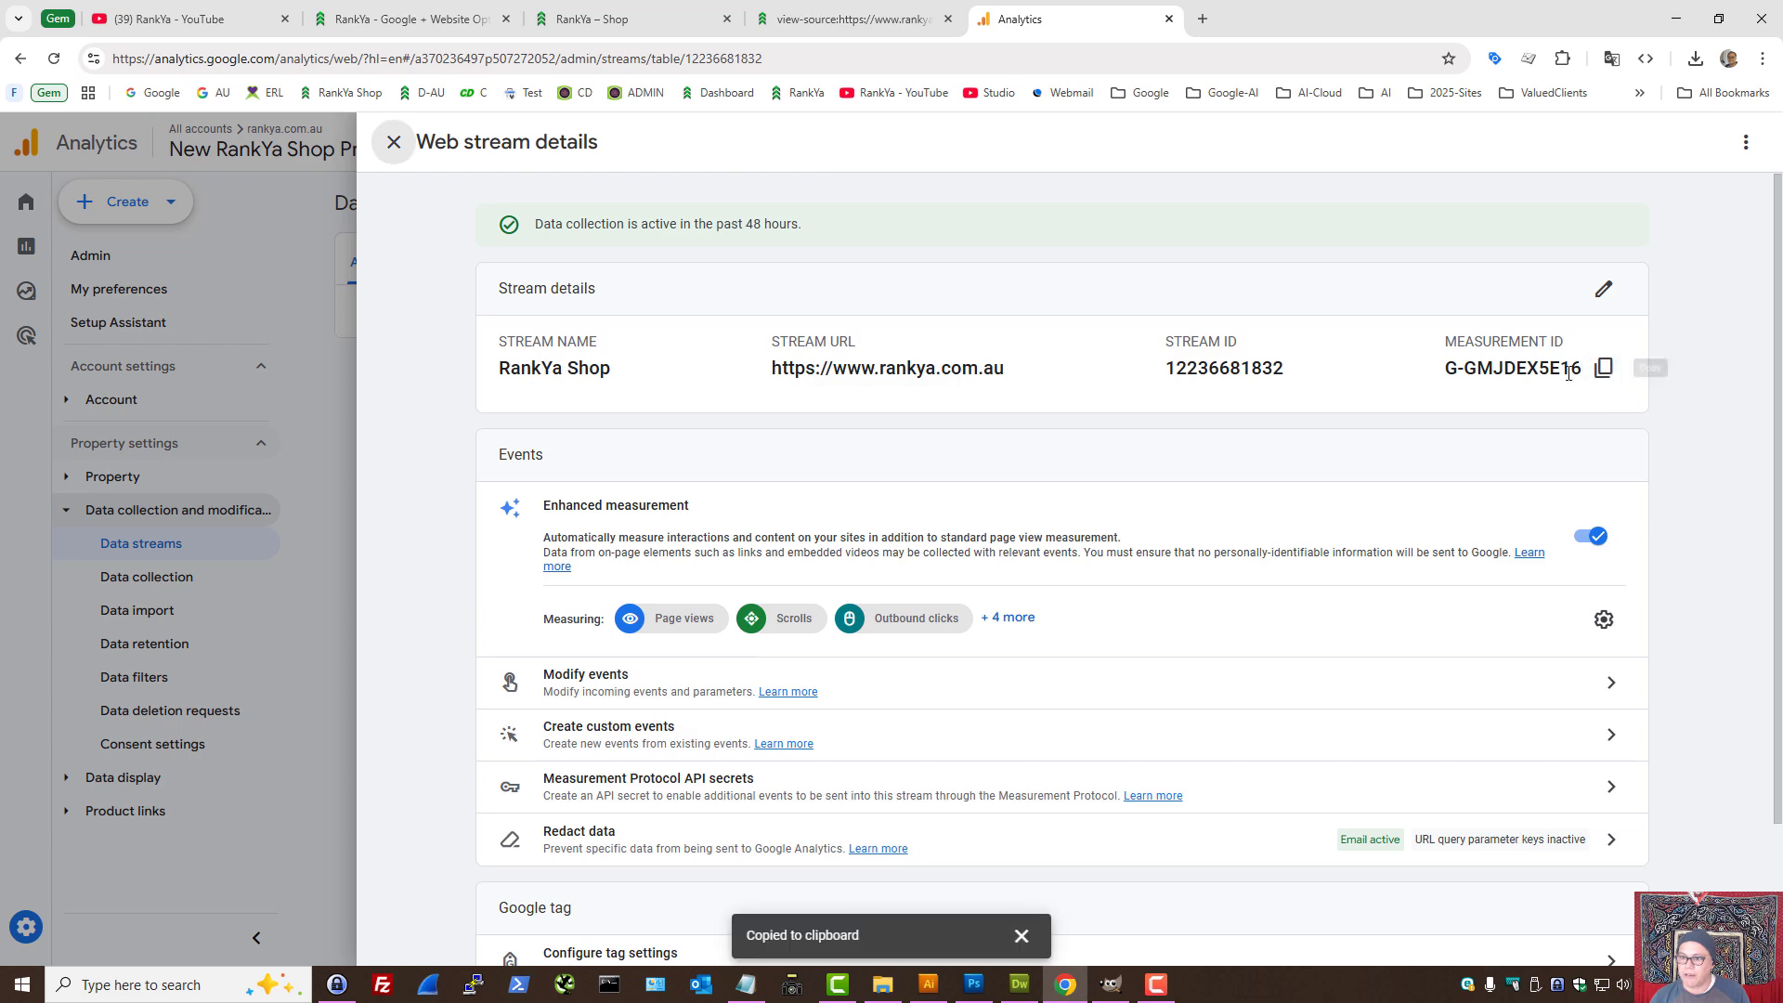
# - Search the shop homepage's source for the copied measurement ID and examine the gtag script and config line containing it
pyautogui.click(853, 18)
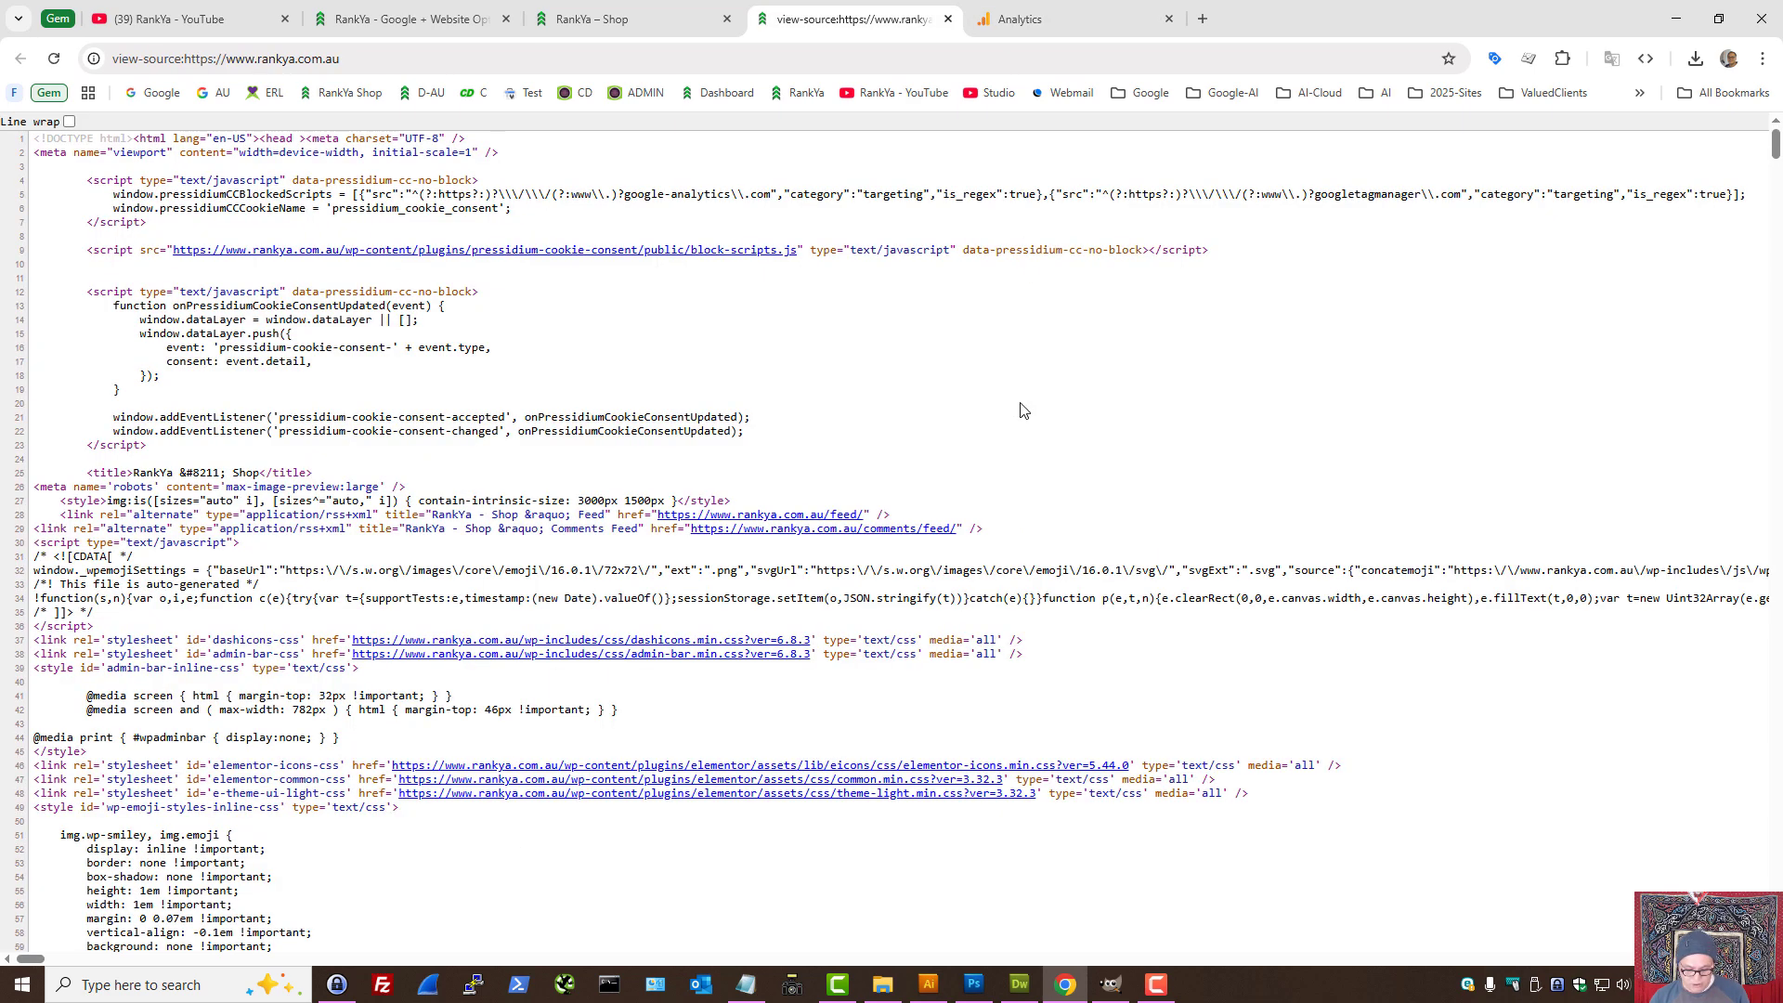
pyautogui.hotkey('ctrl', 'f')
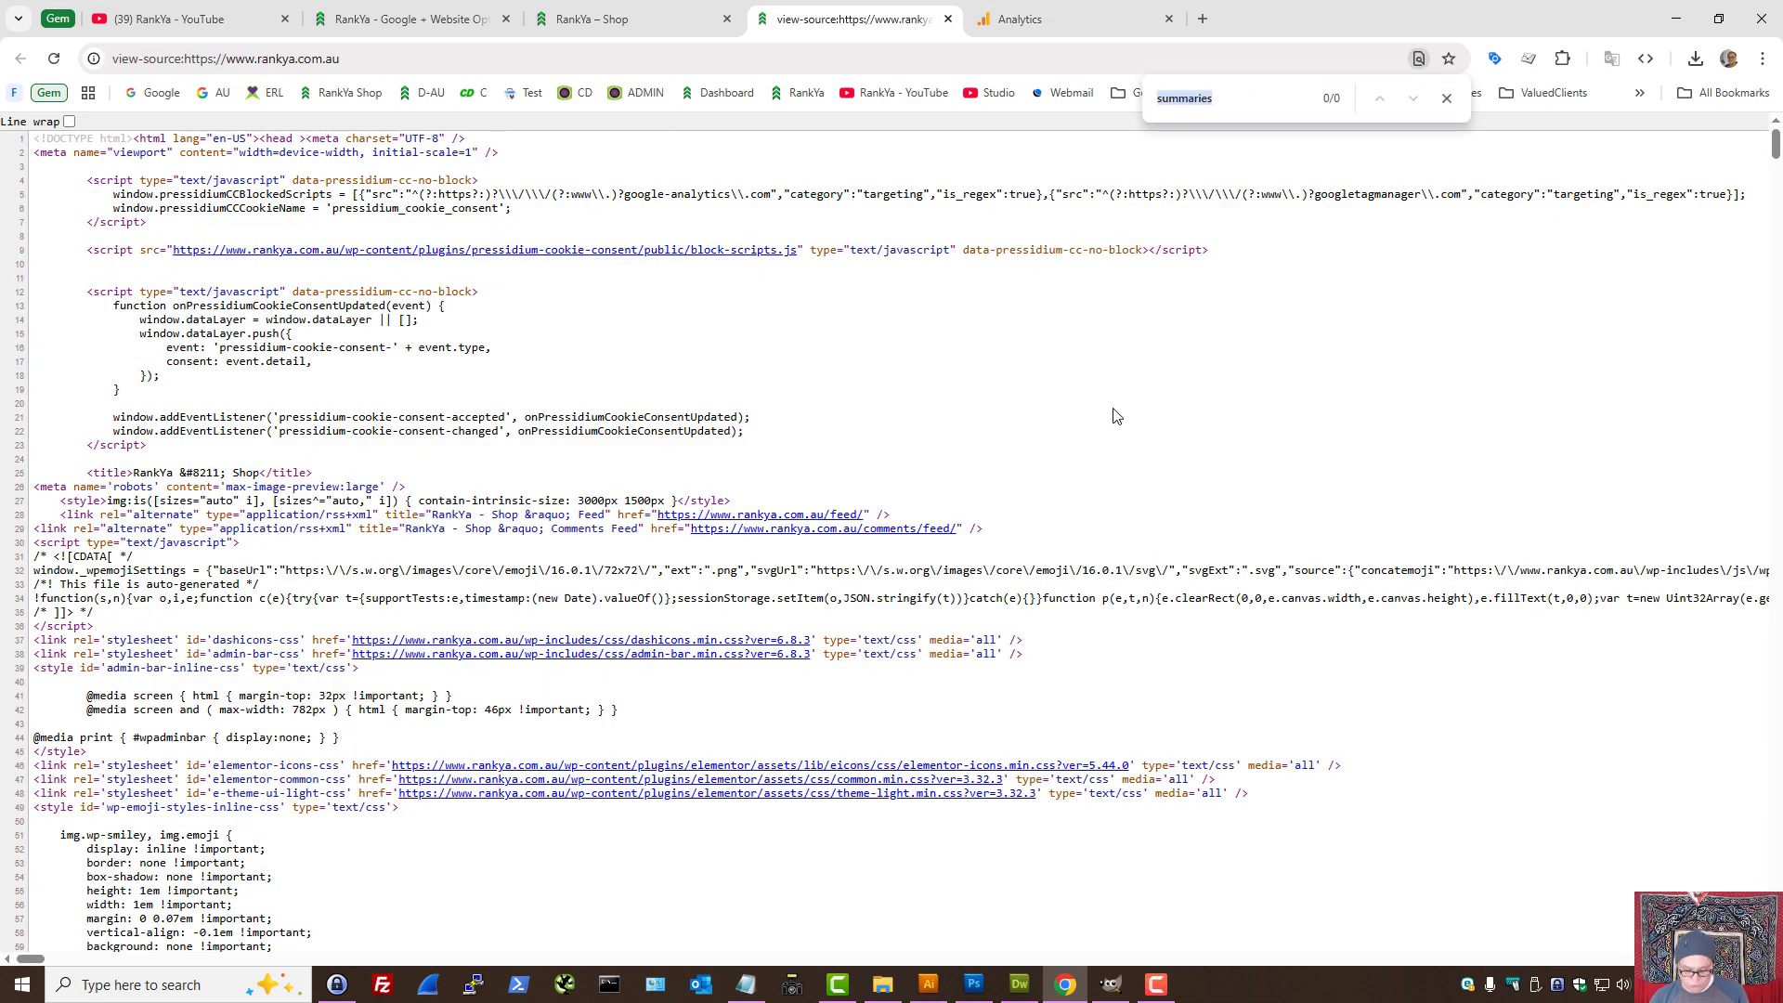
pyautogui.hotkey('ctrl', 'v')
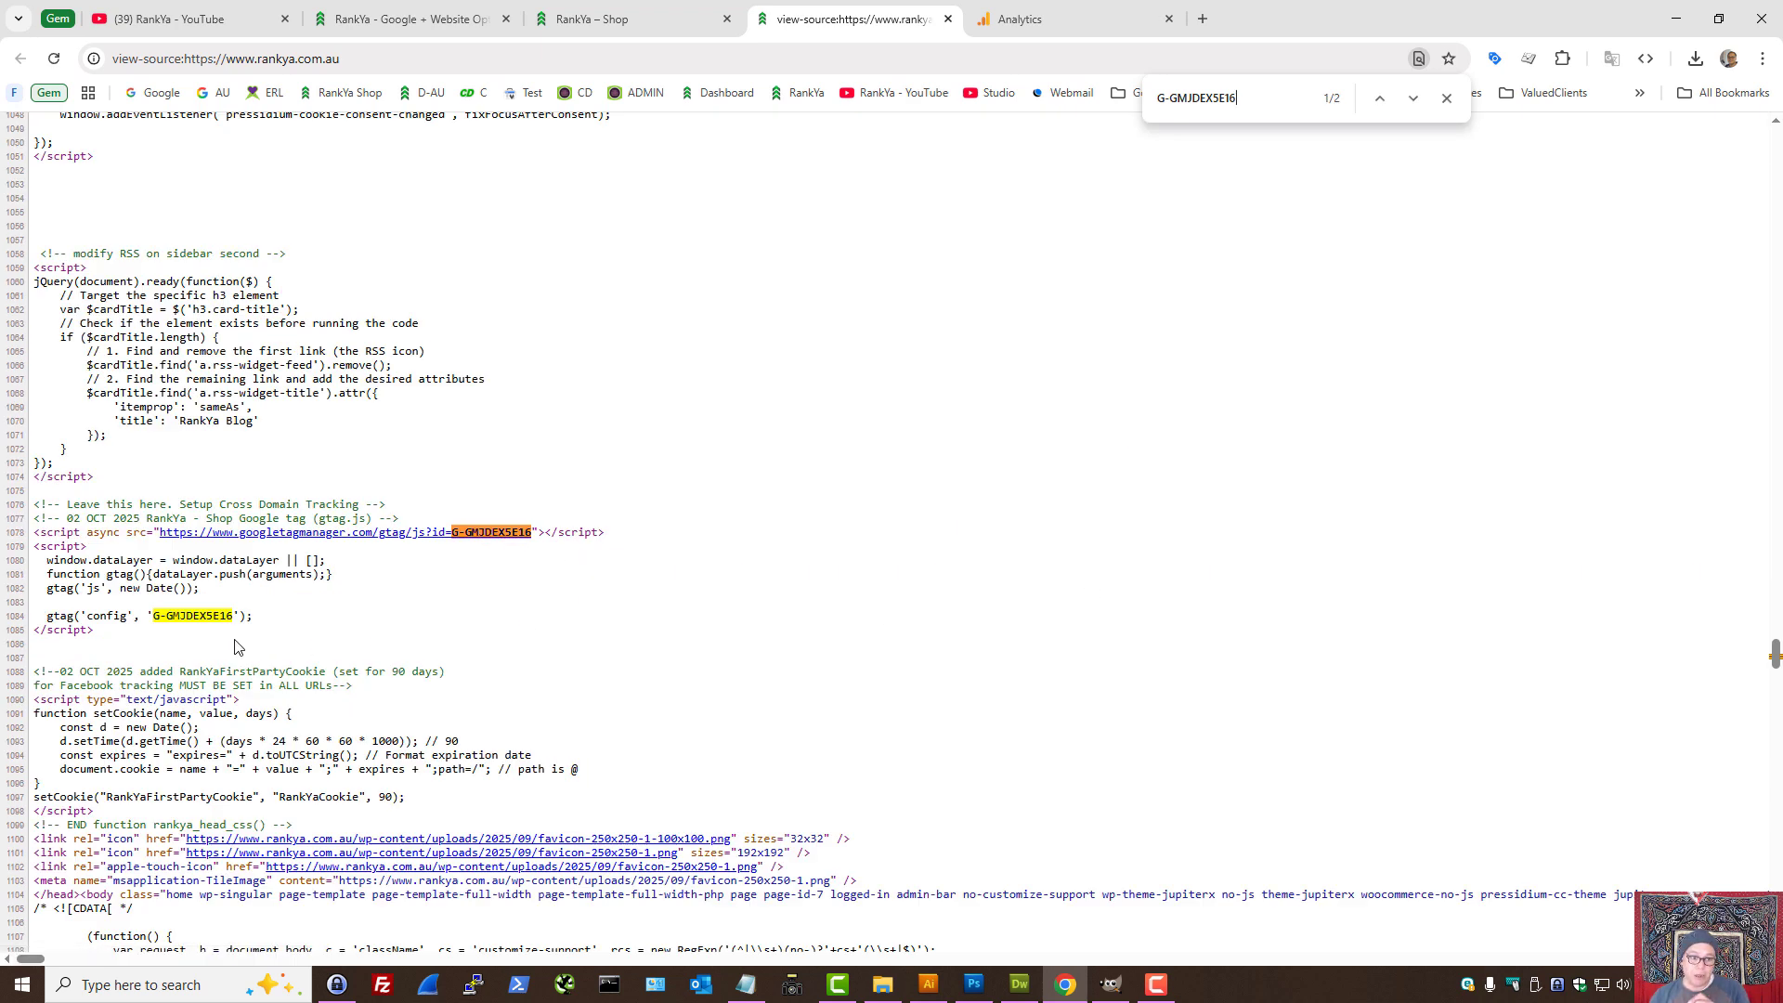
pyautogui.moveTo(118, 634); pyautogui.dragTo(26, 543)
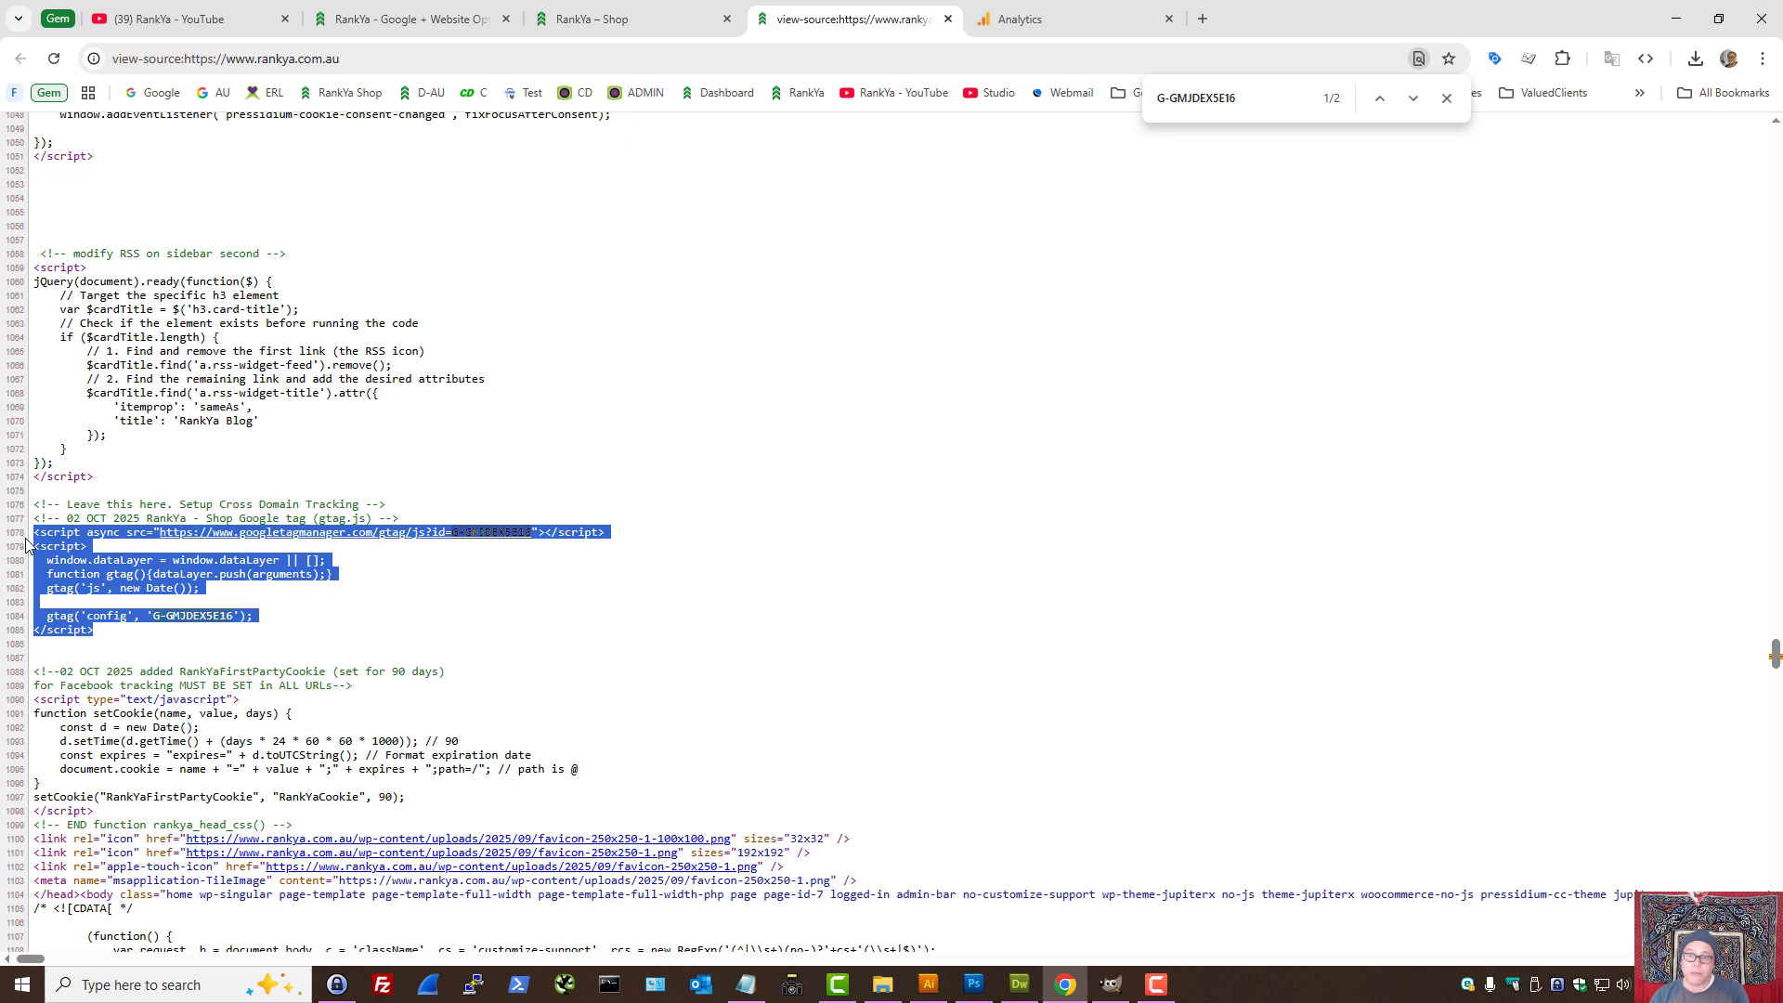
pyautogui.tripleClick(184, 618)
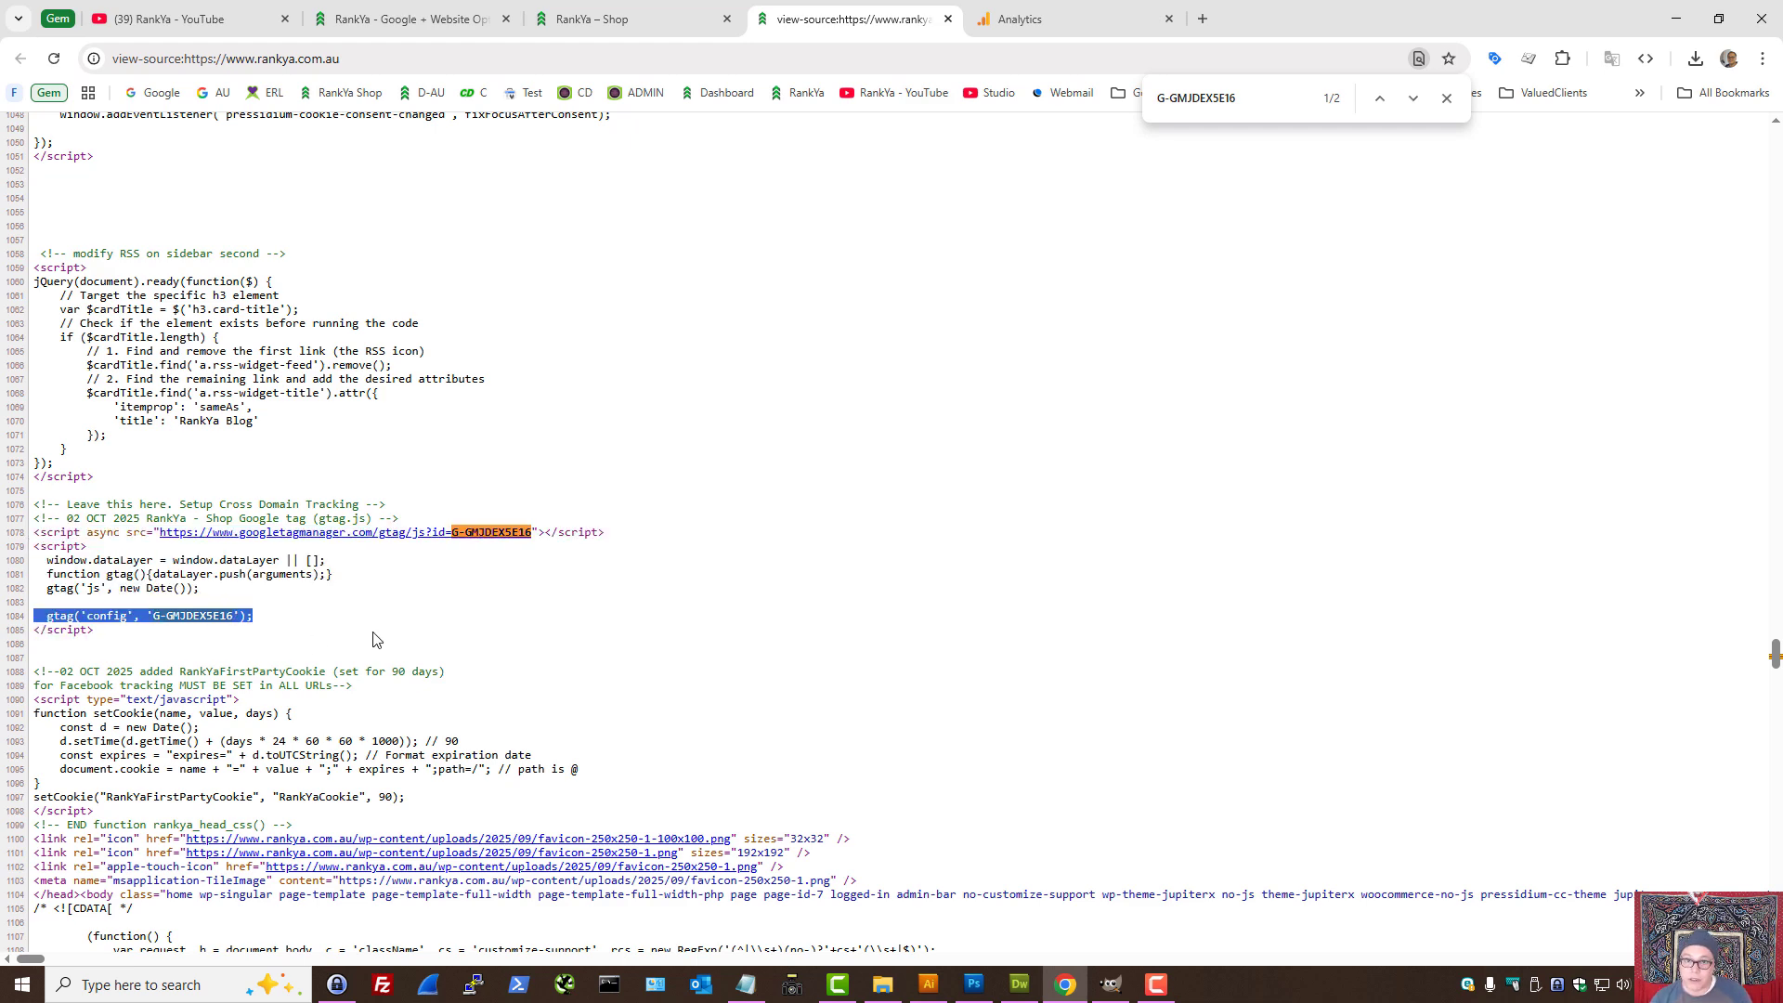
pyautogui.click(850, 426)
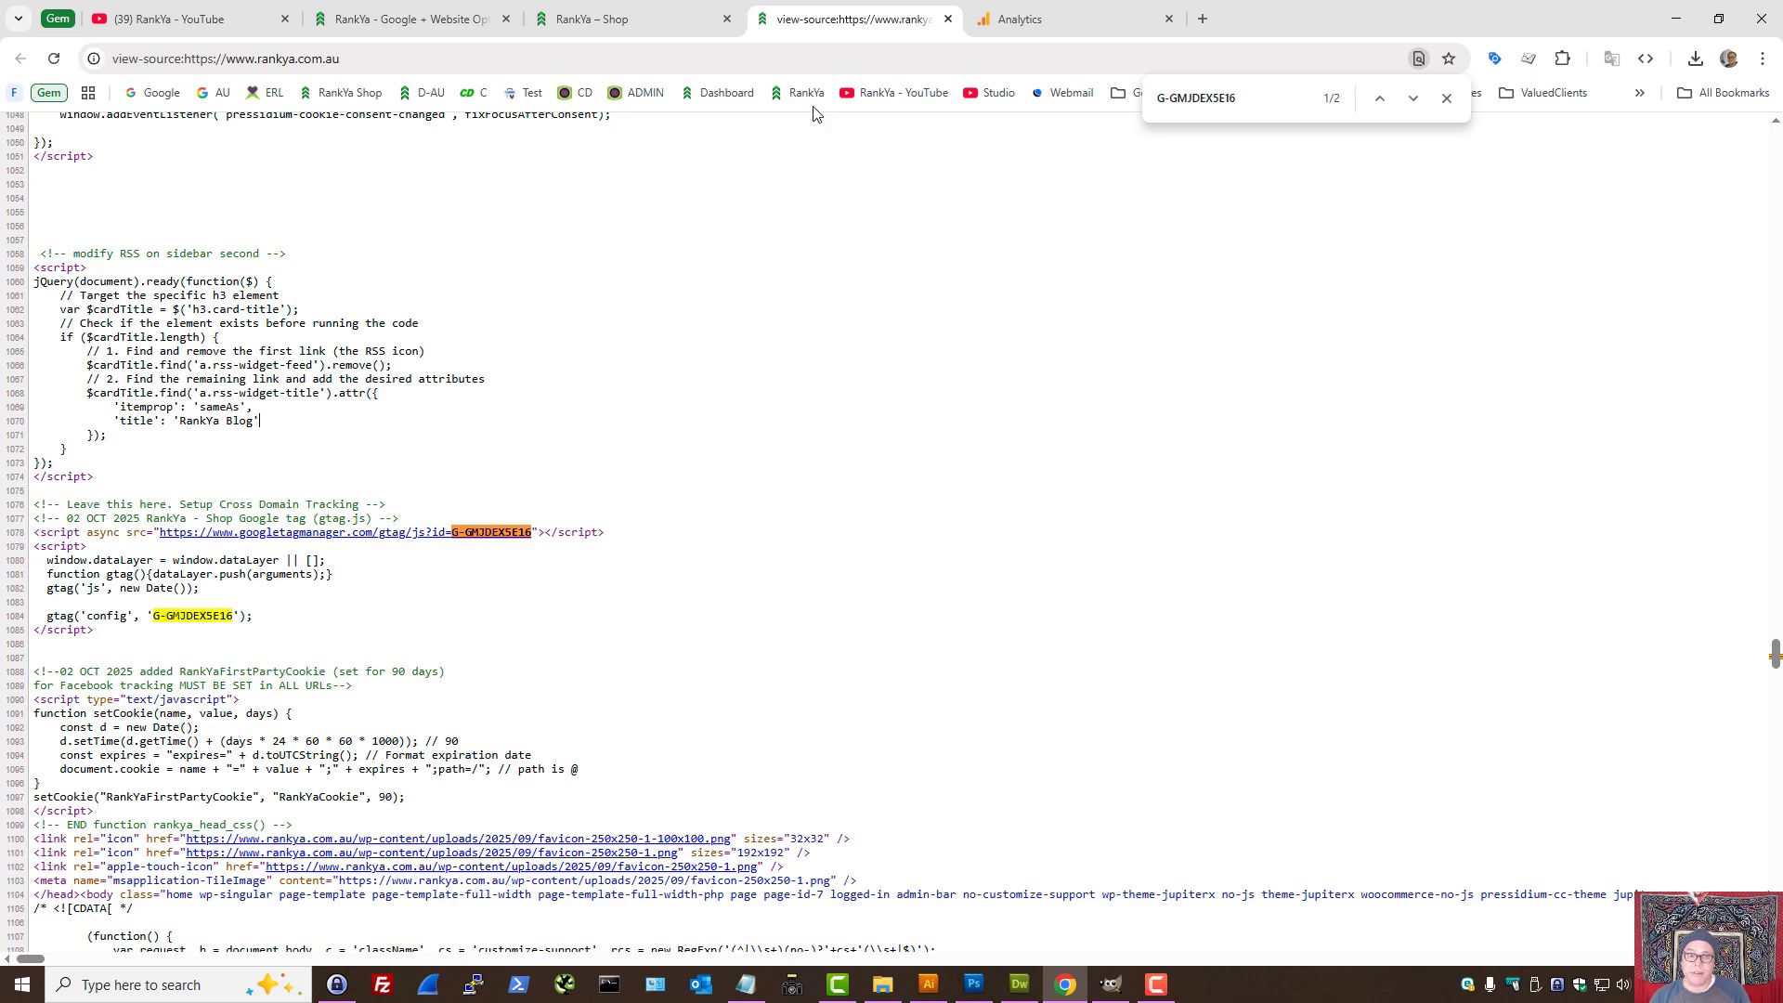
pyautogui.click(622, 14)
pyautogui.click(625, 51)
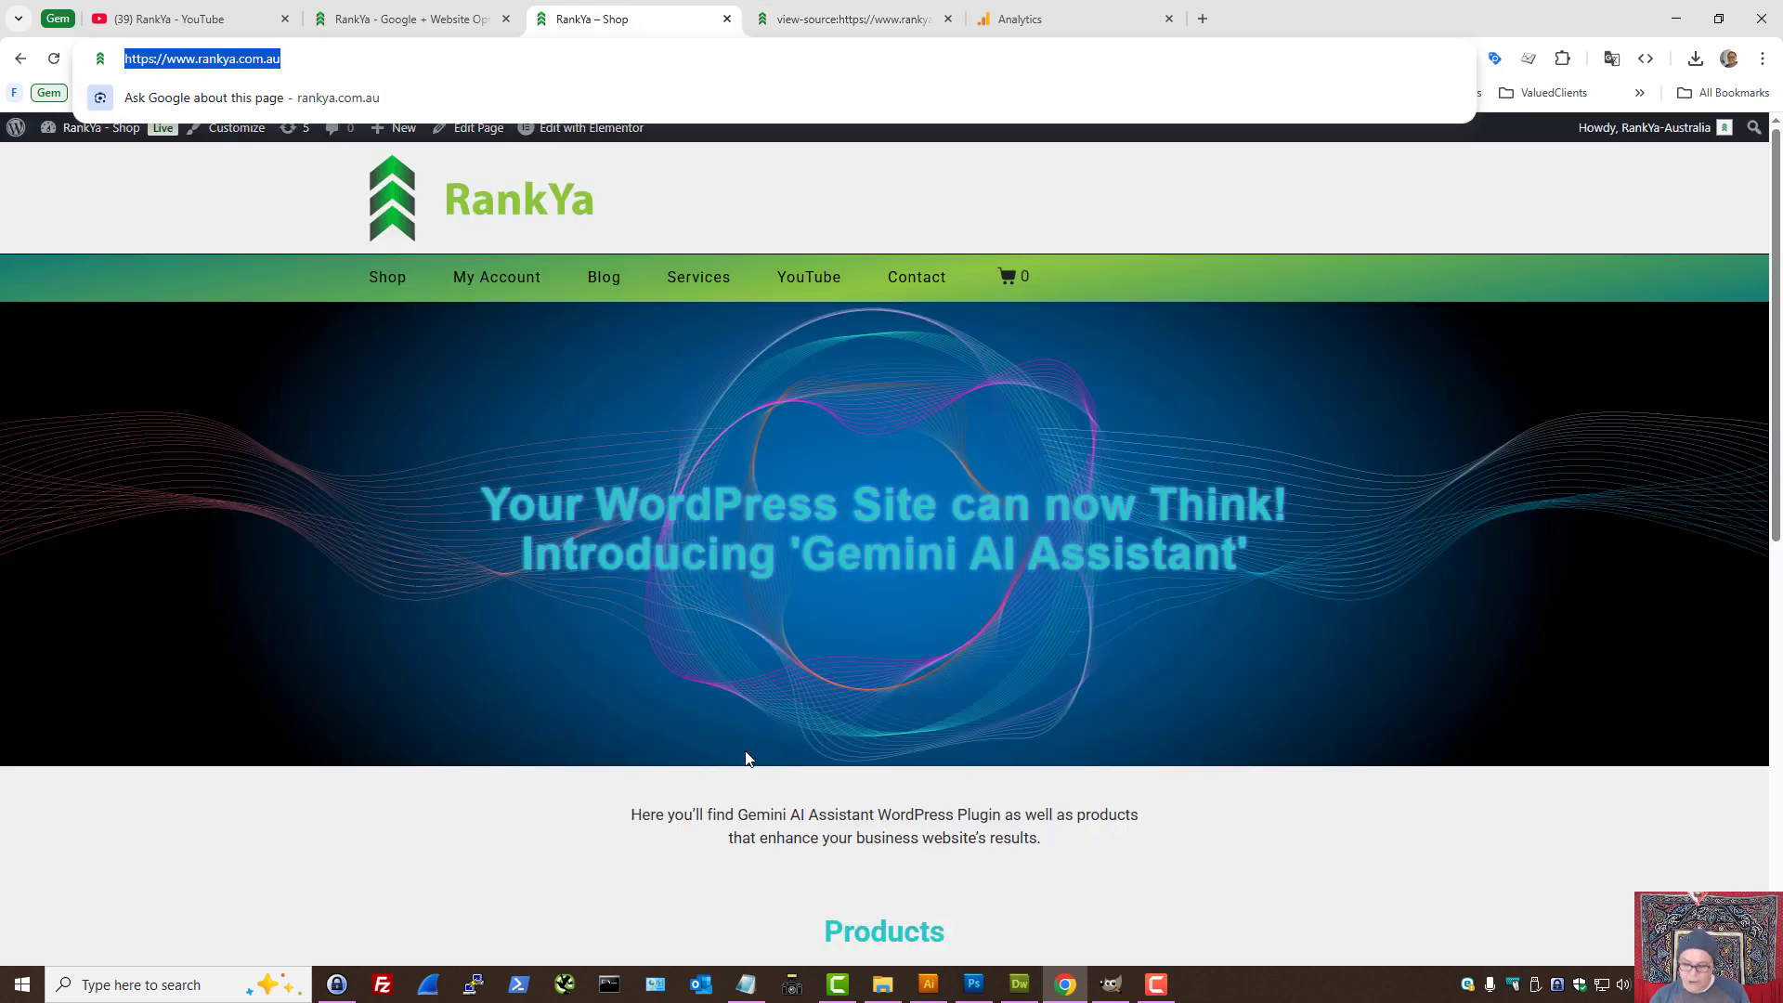
pyautogui.click(1762, 59)
pyautogui.click(1579, 123)
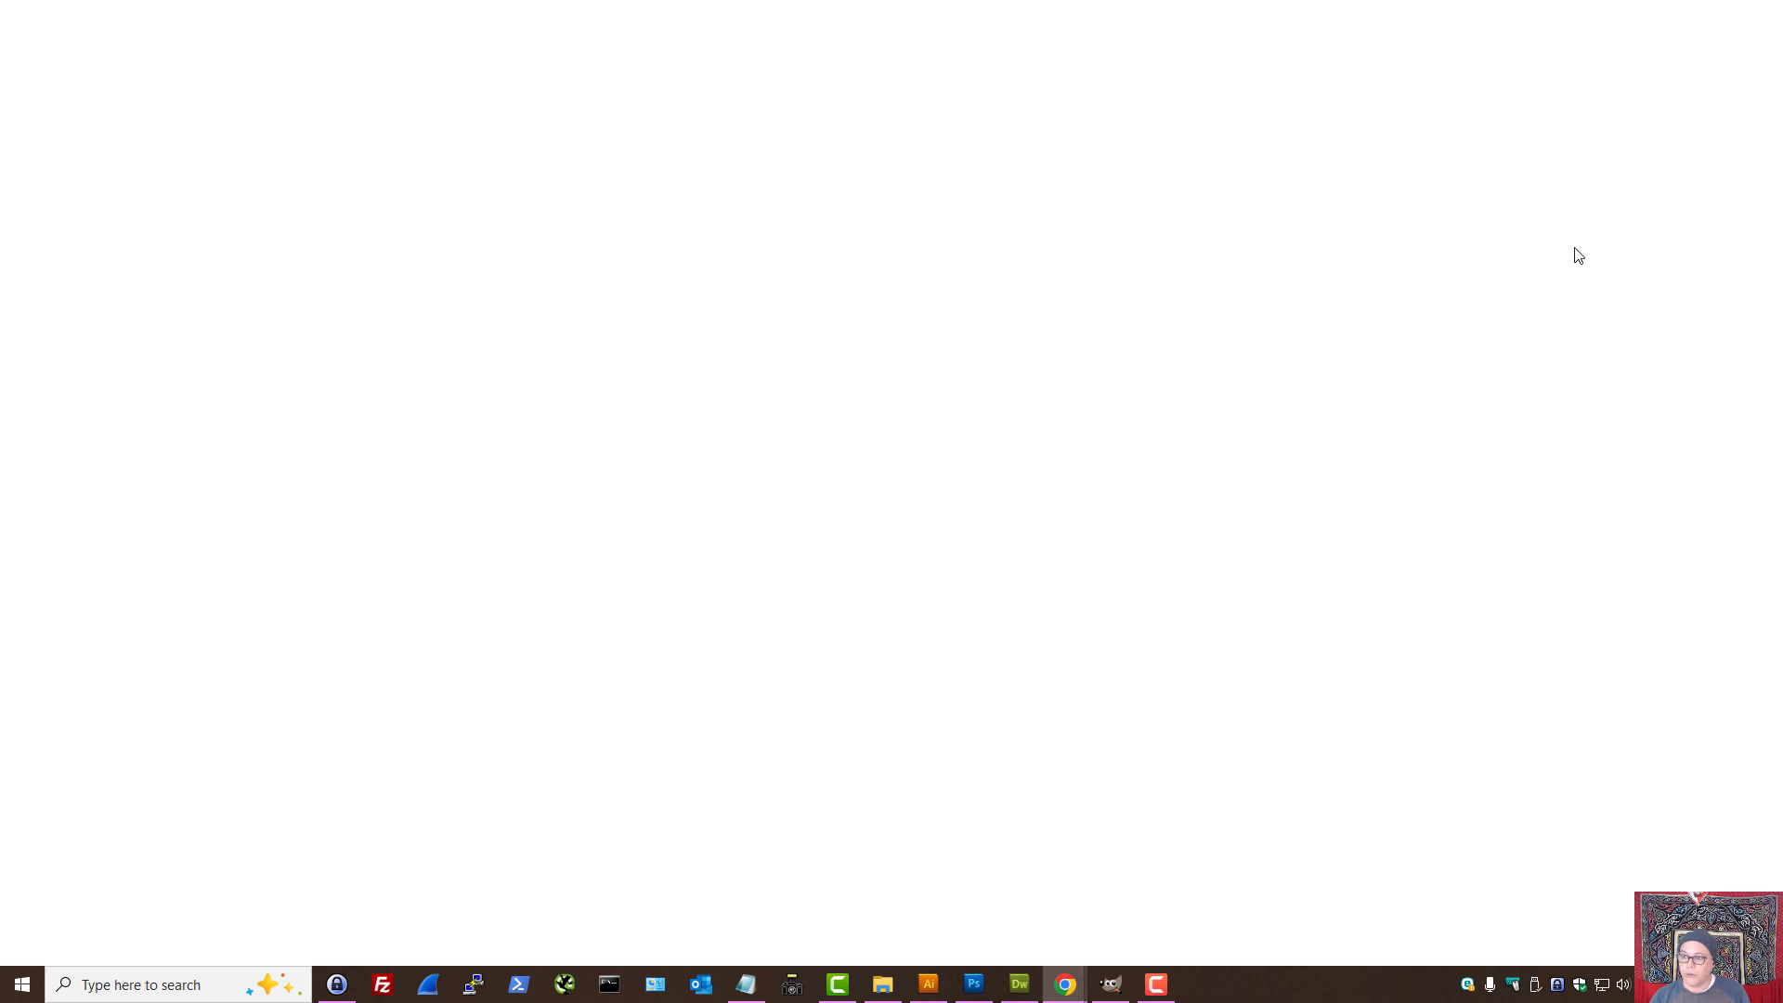
pyautogui.hotkey('ctrl', 'v')
pyautogui.press('Return')
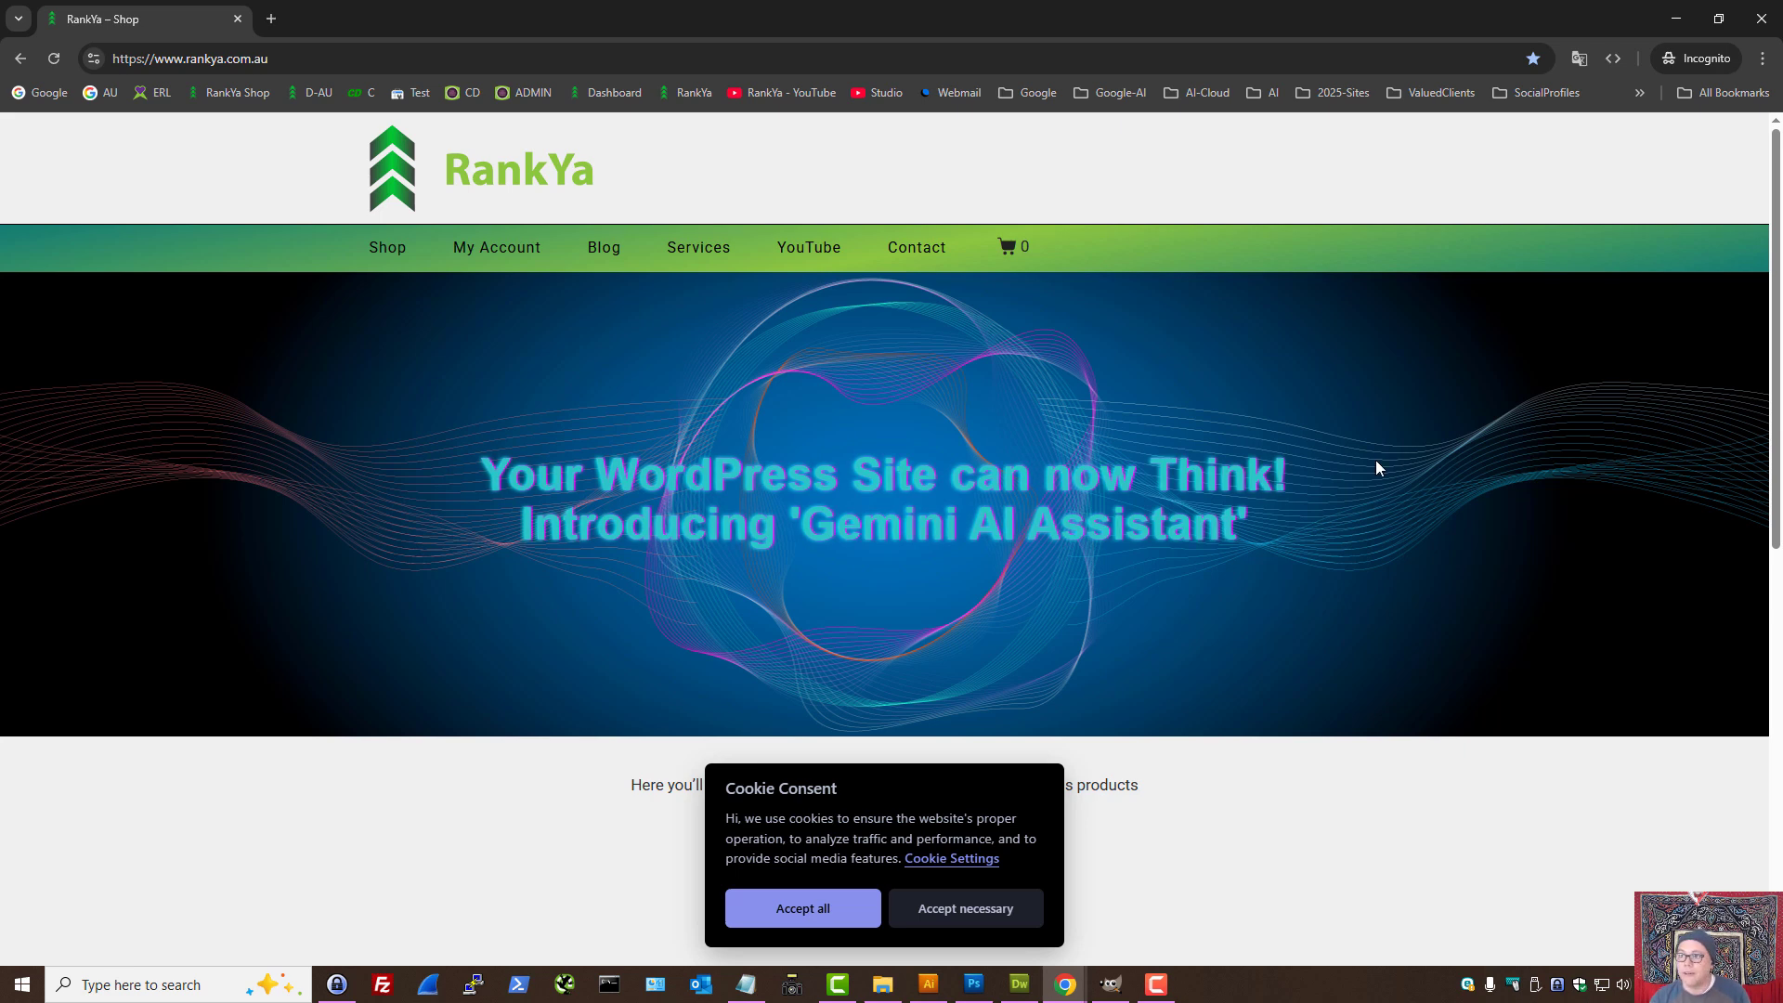
pyautogui.click(269, 57)
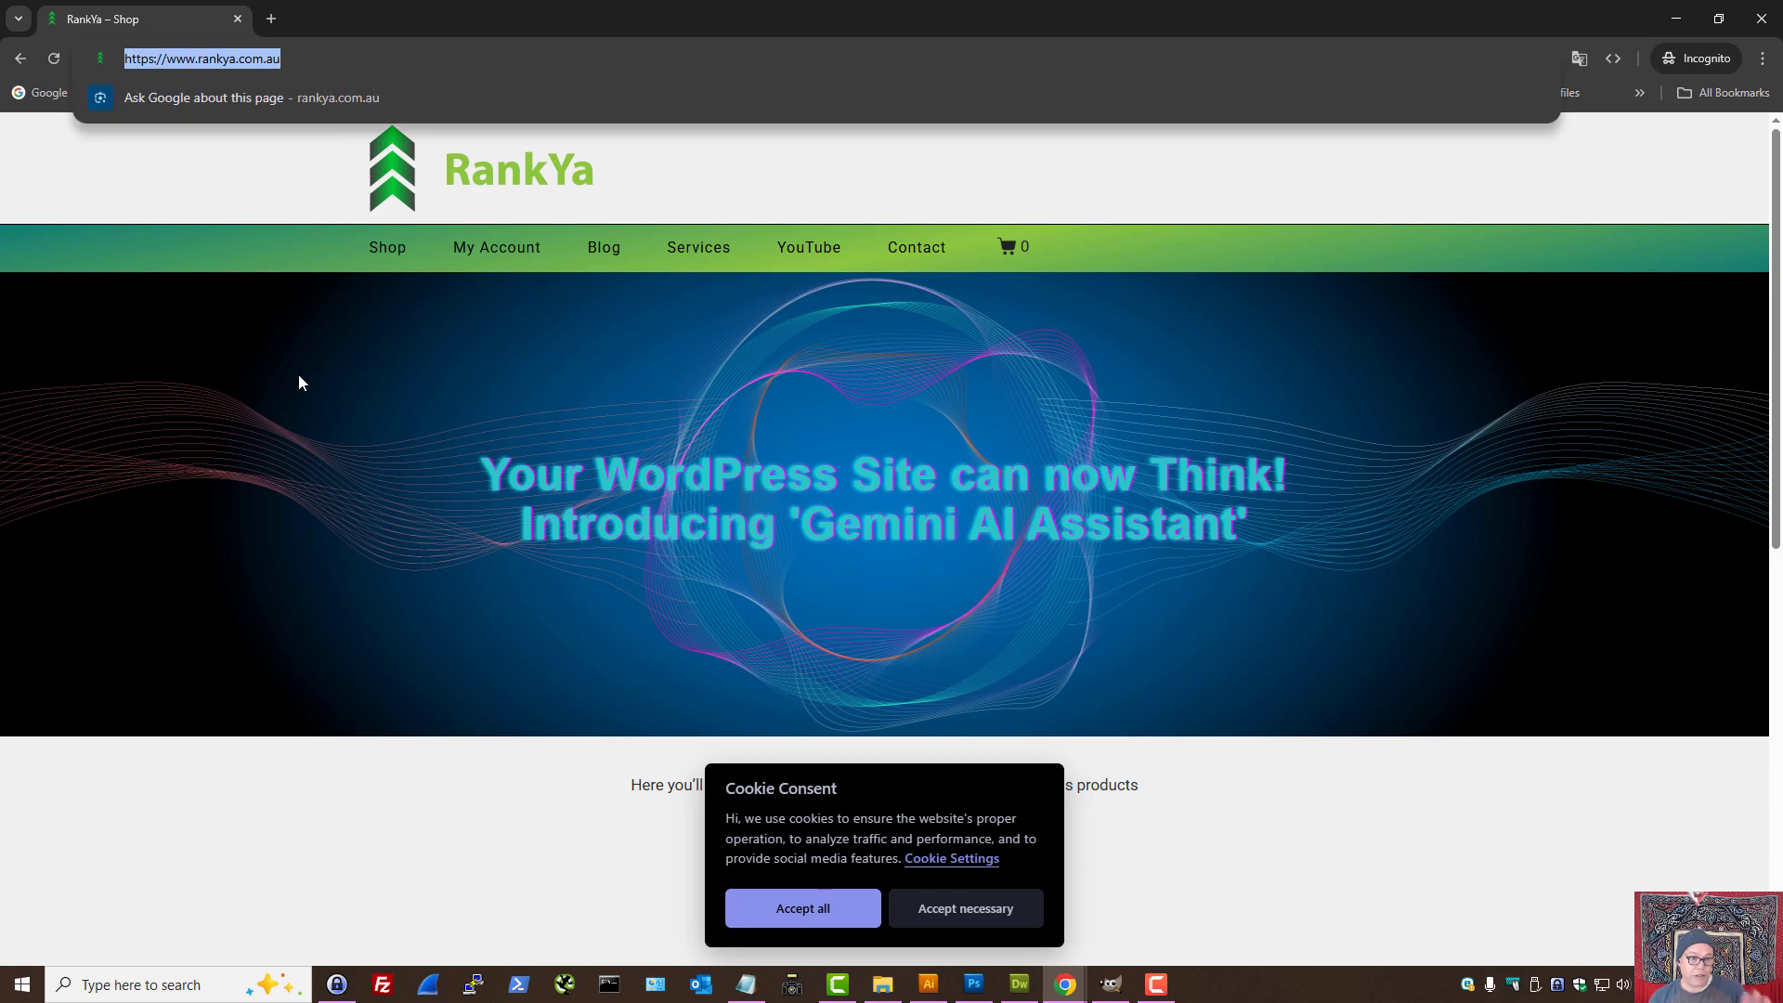
pyautogui.click(1676, 19)
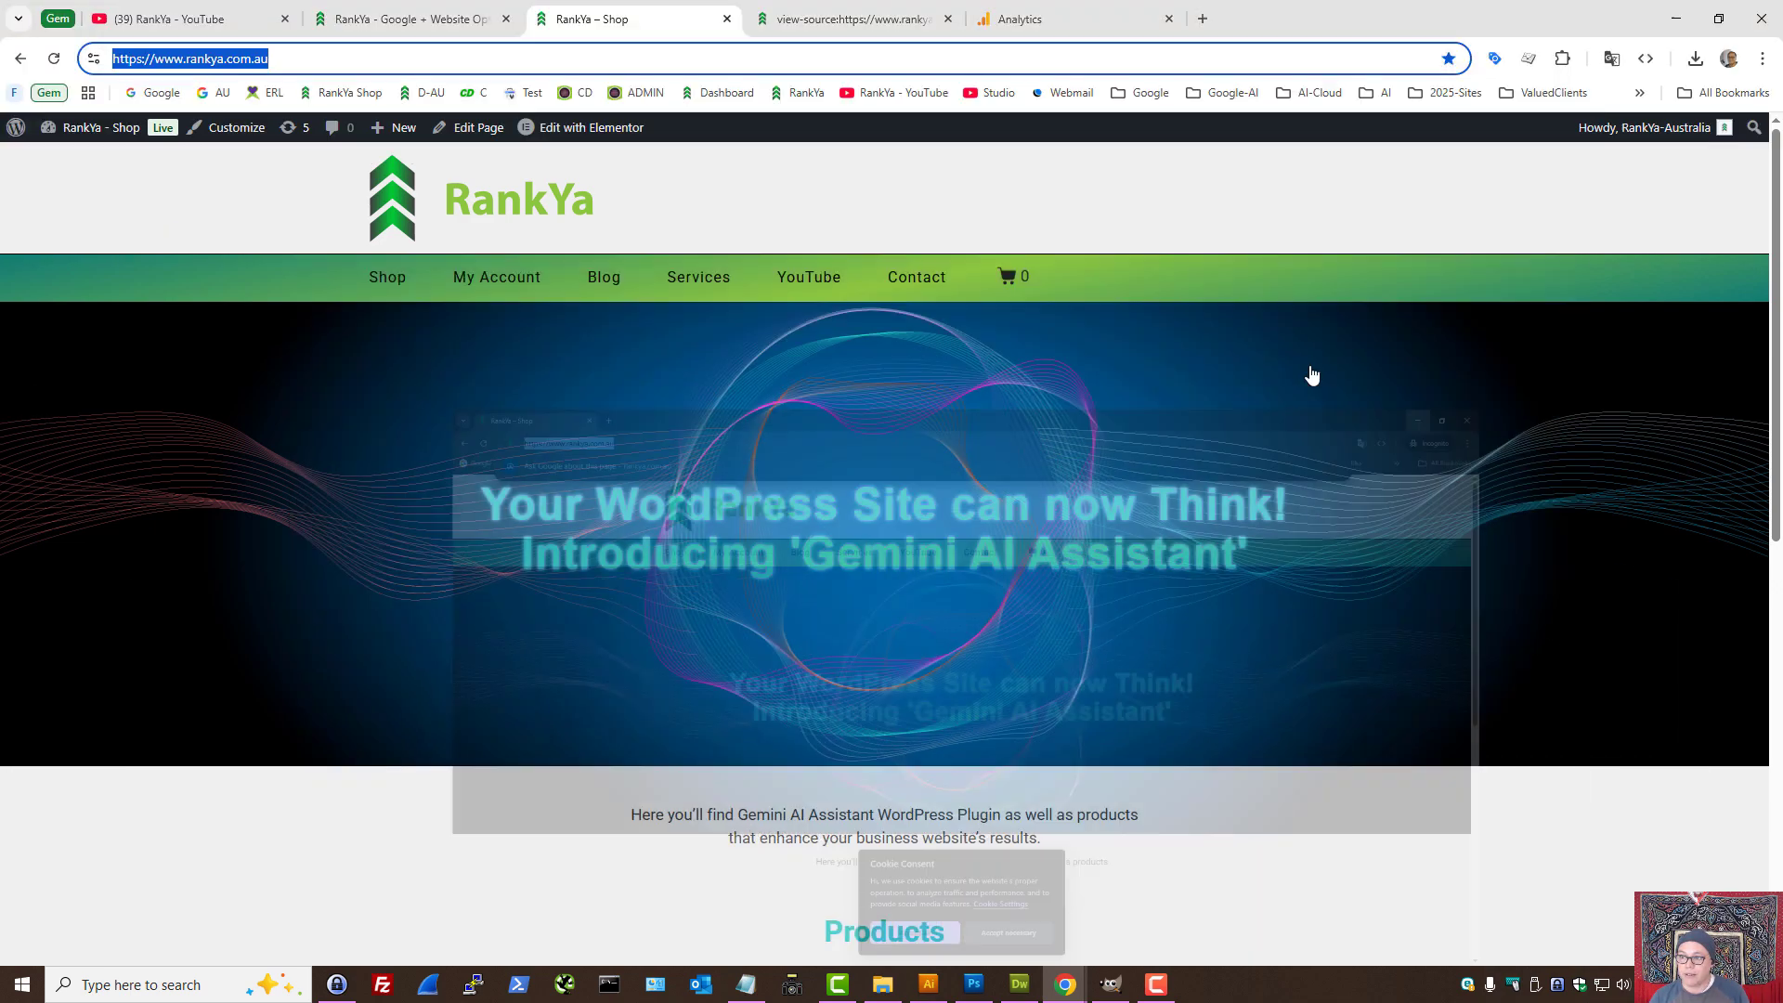
pyautogui.click(846, 16)
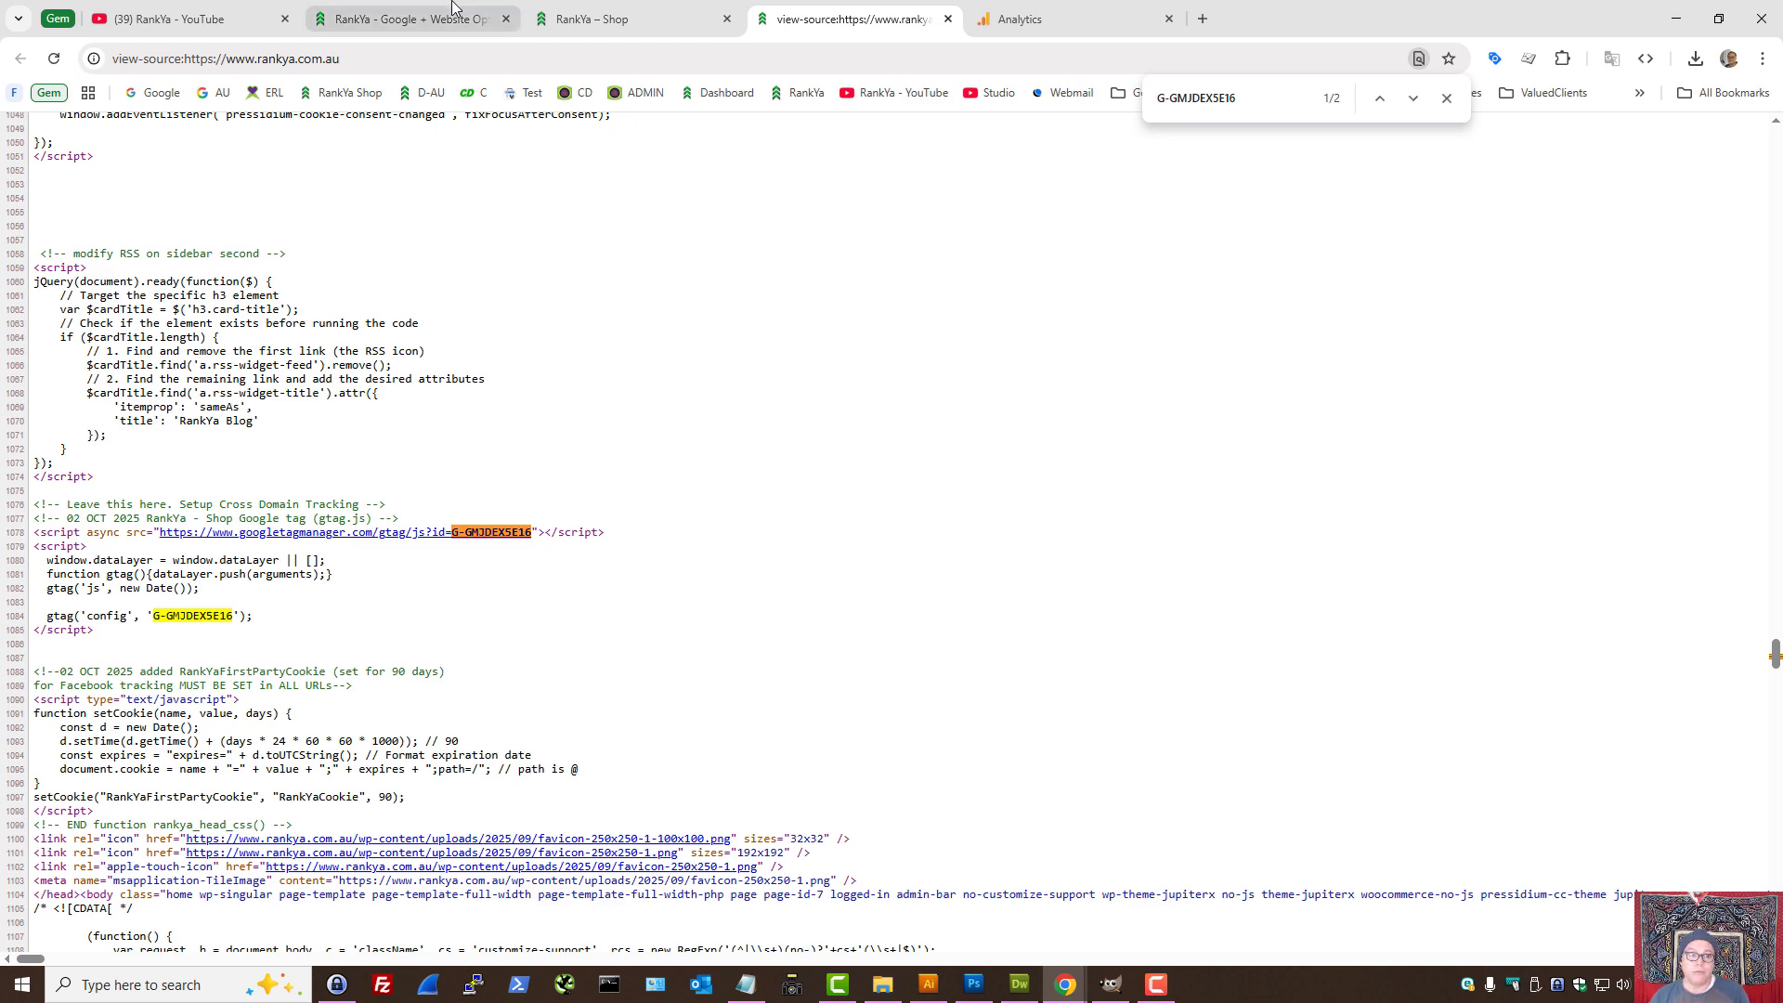
pyautogui.click(413, 18)
pyautogui.hotkey('ctrl', 'u')
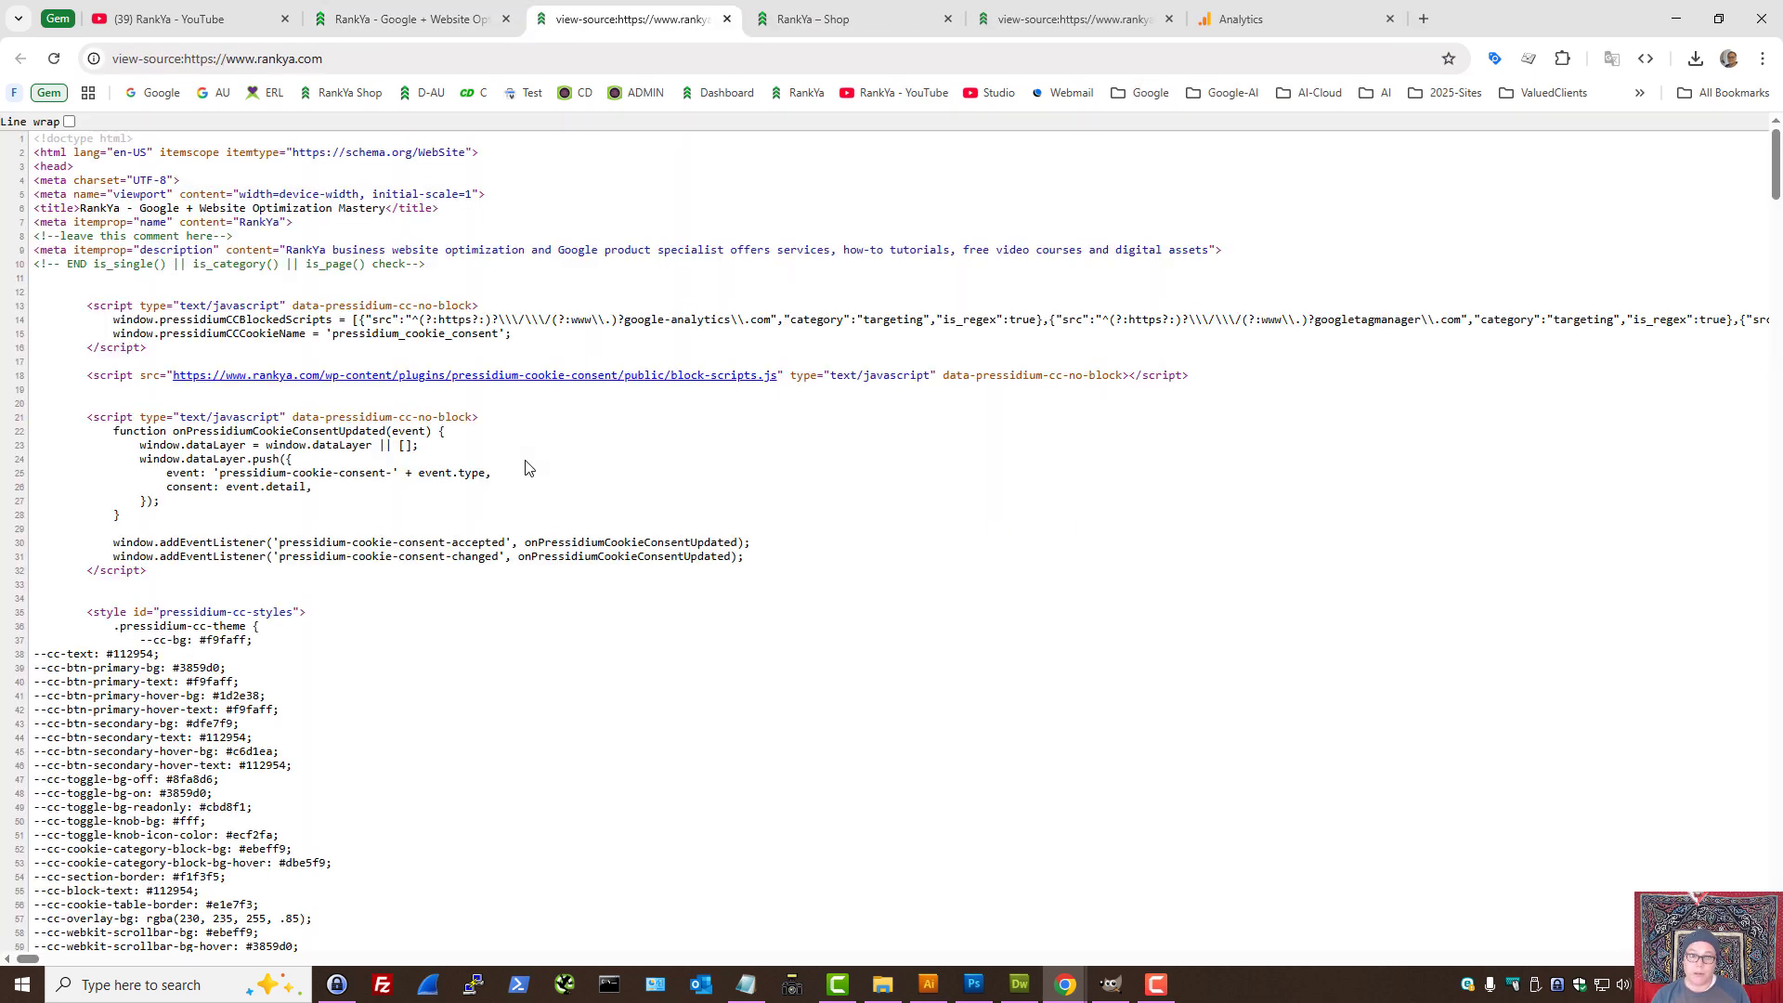
pyautogui.click(1047, 21)
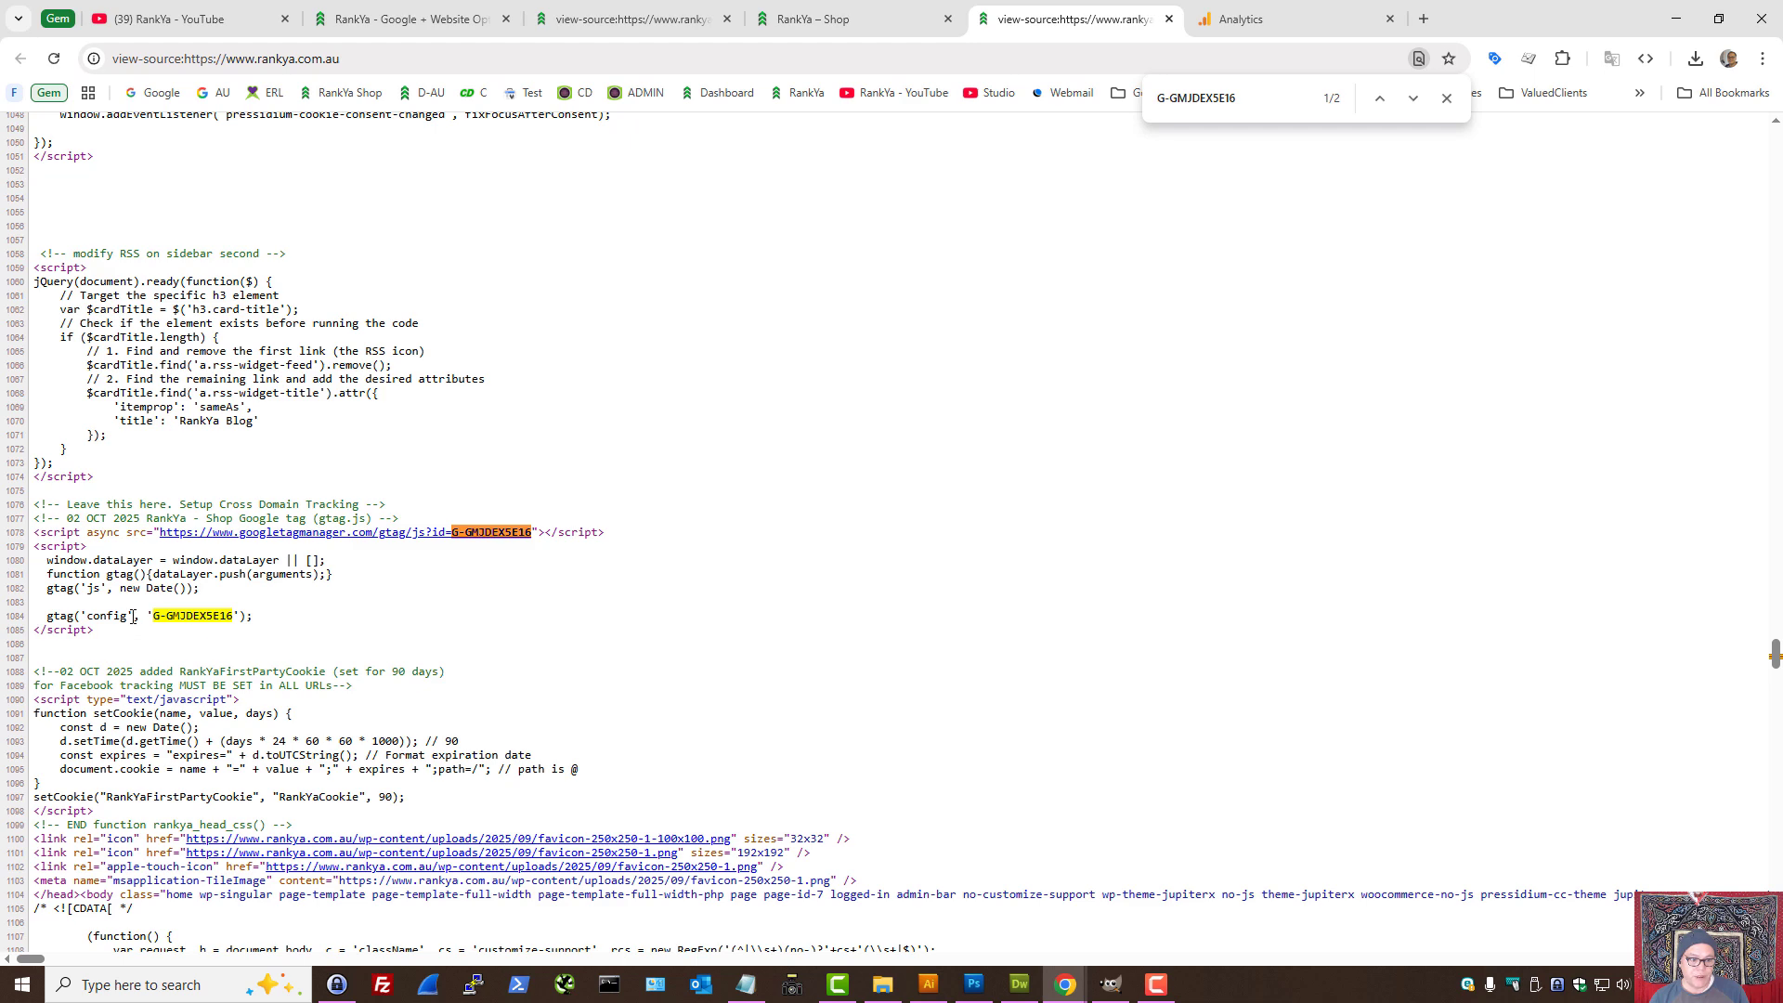
pyautogui.doubleClick(177, 617)
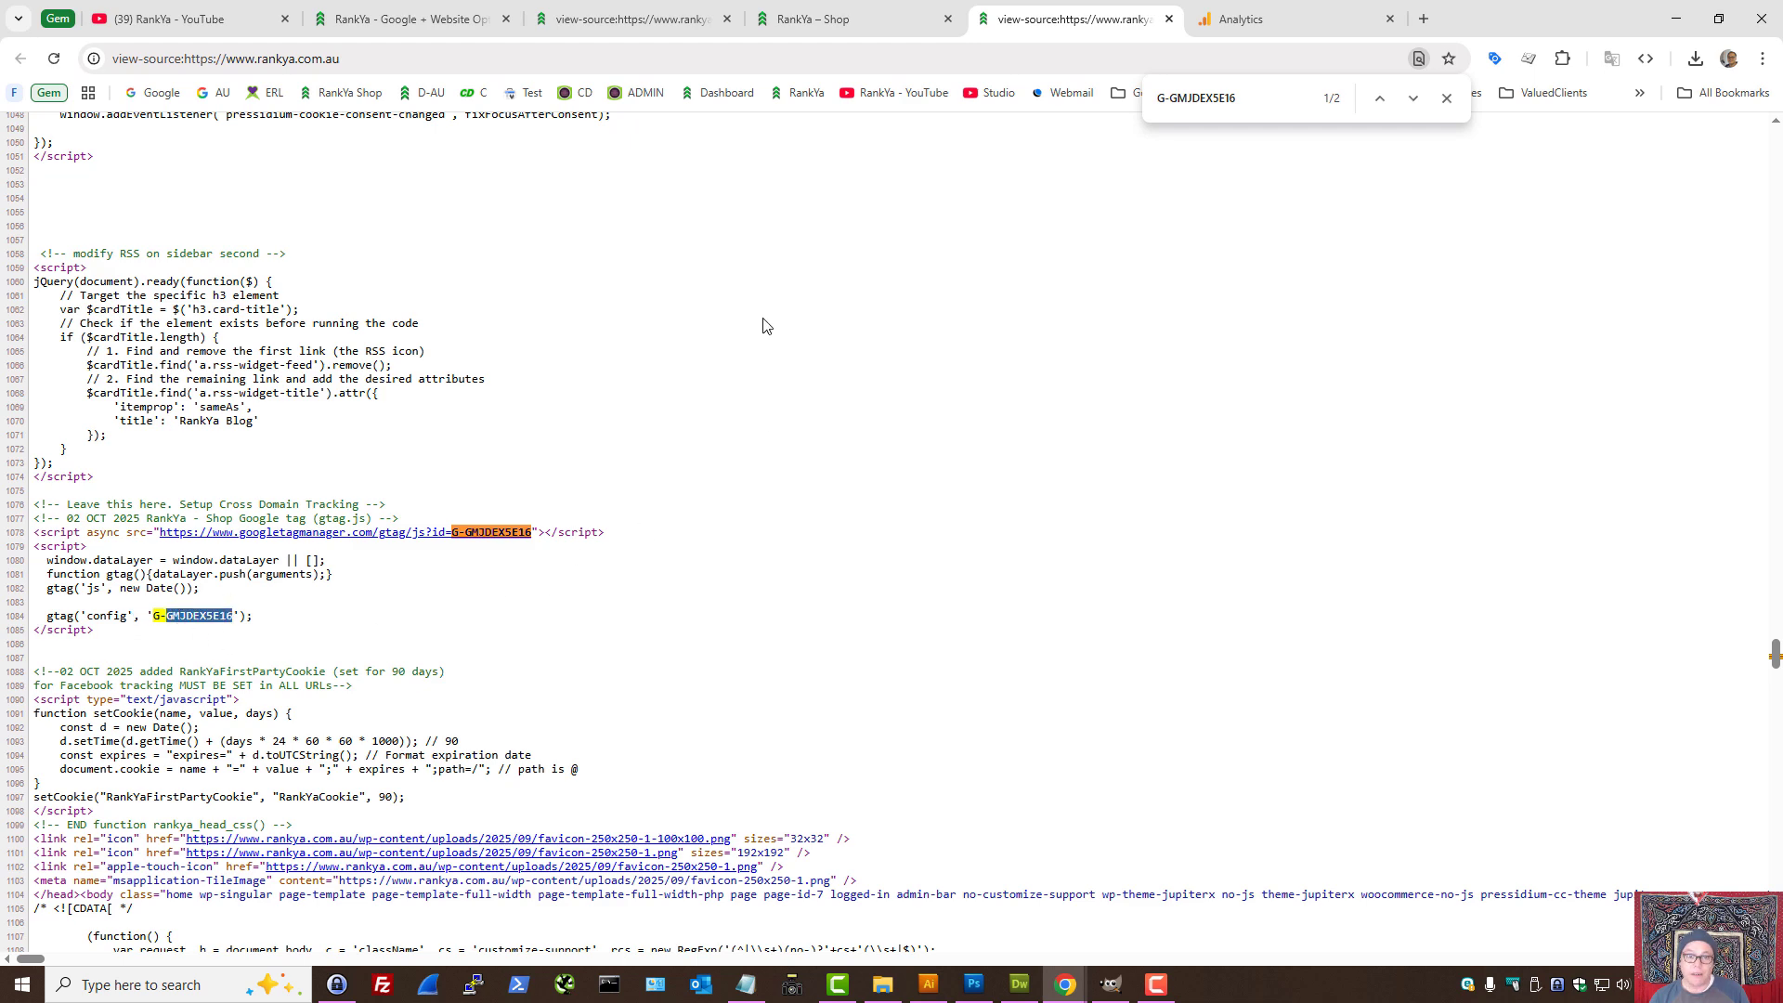
pyautogui.click(650, 18)
pyautogui.hotkey('ctrl', 'f')
pyautogui.hotkey('ctrl', 'v')
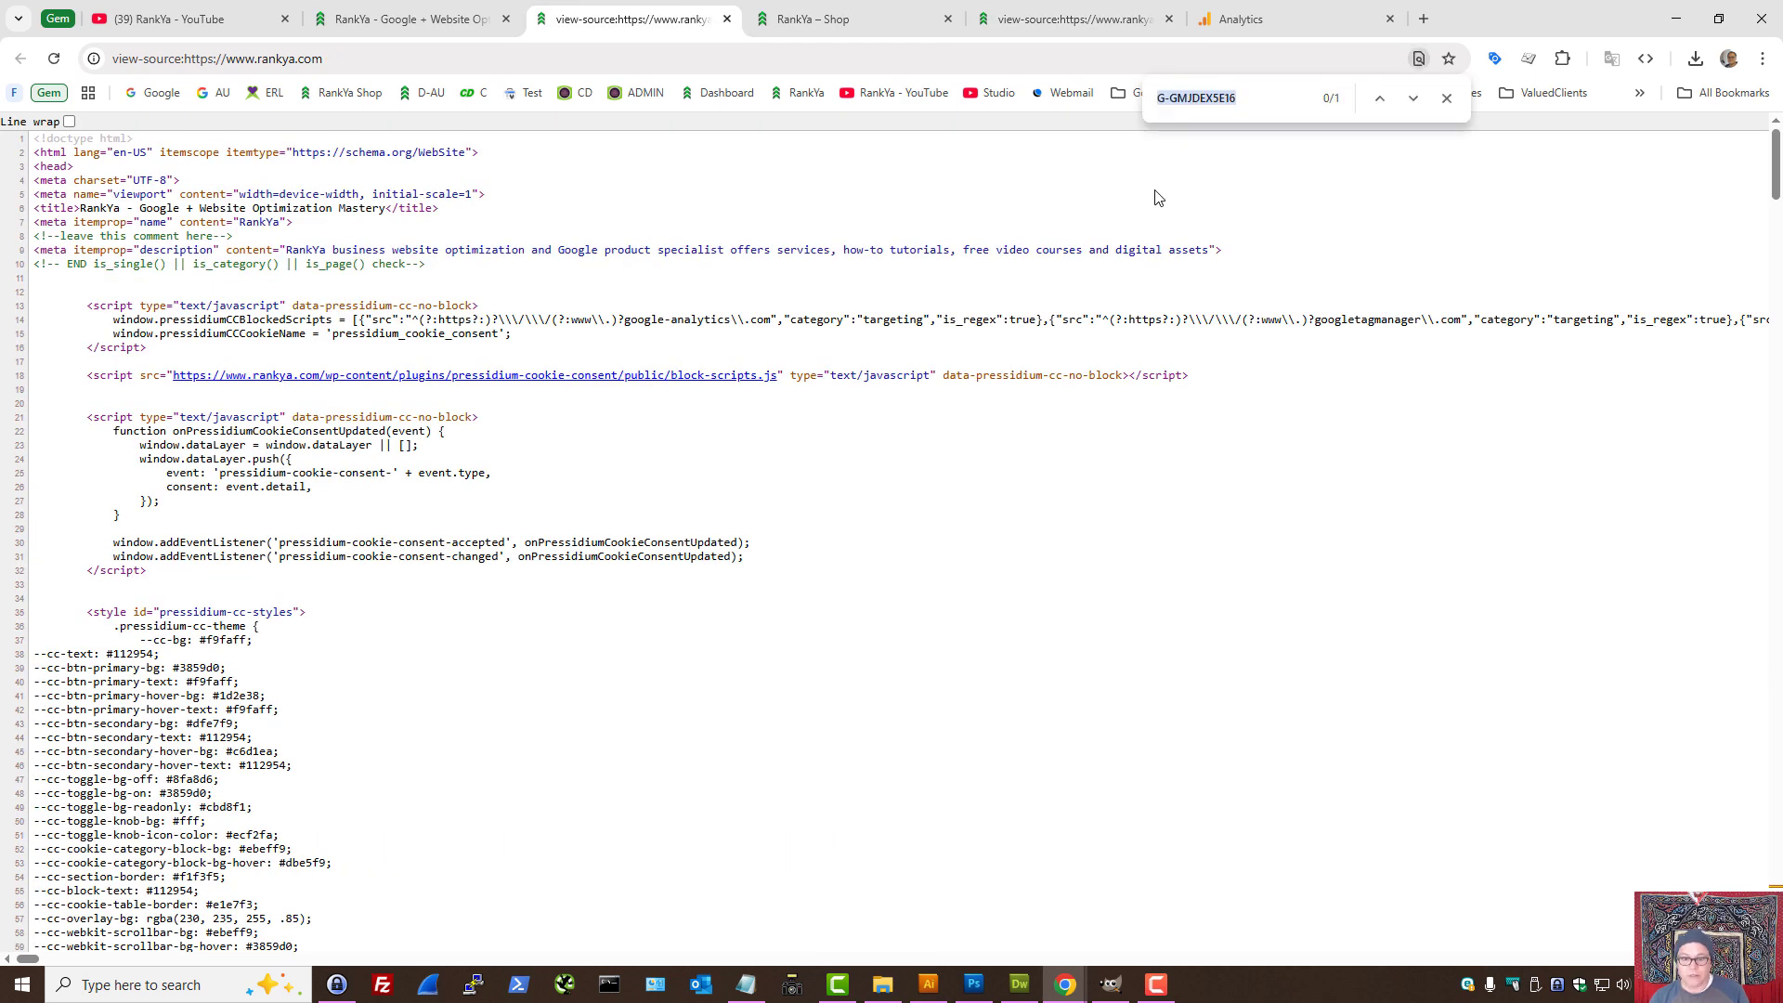
pyautogui.tripleClick(195, 531)
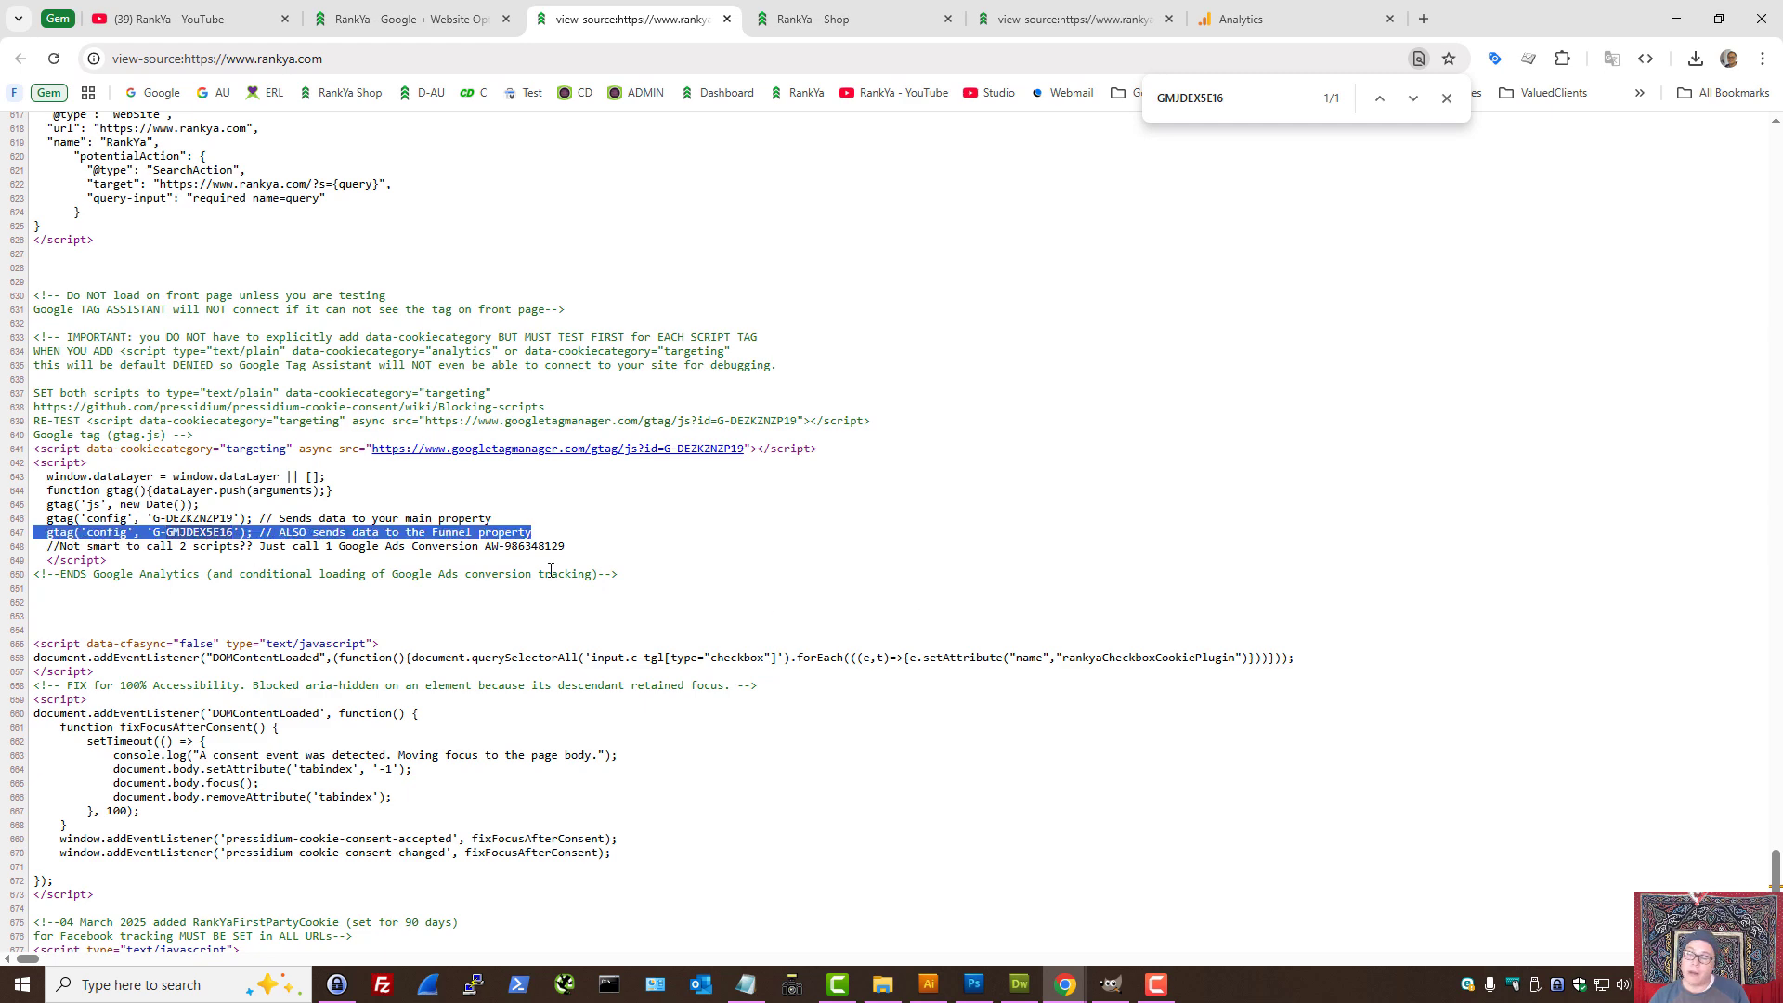
pyautogui.click(1029, 546)
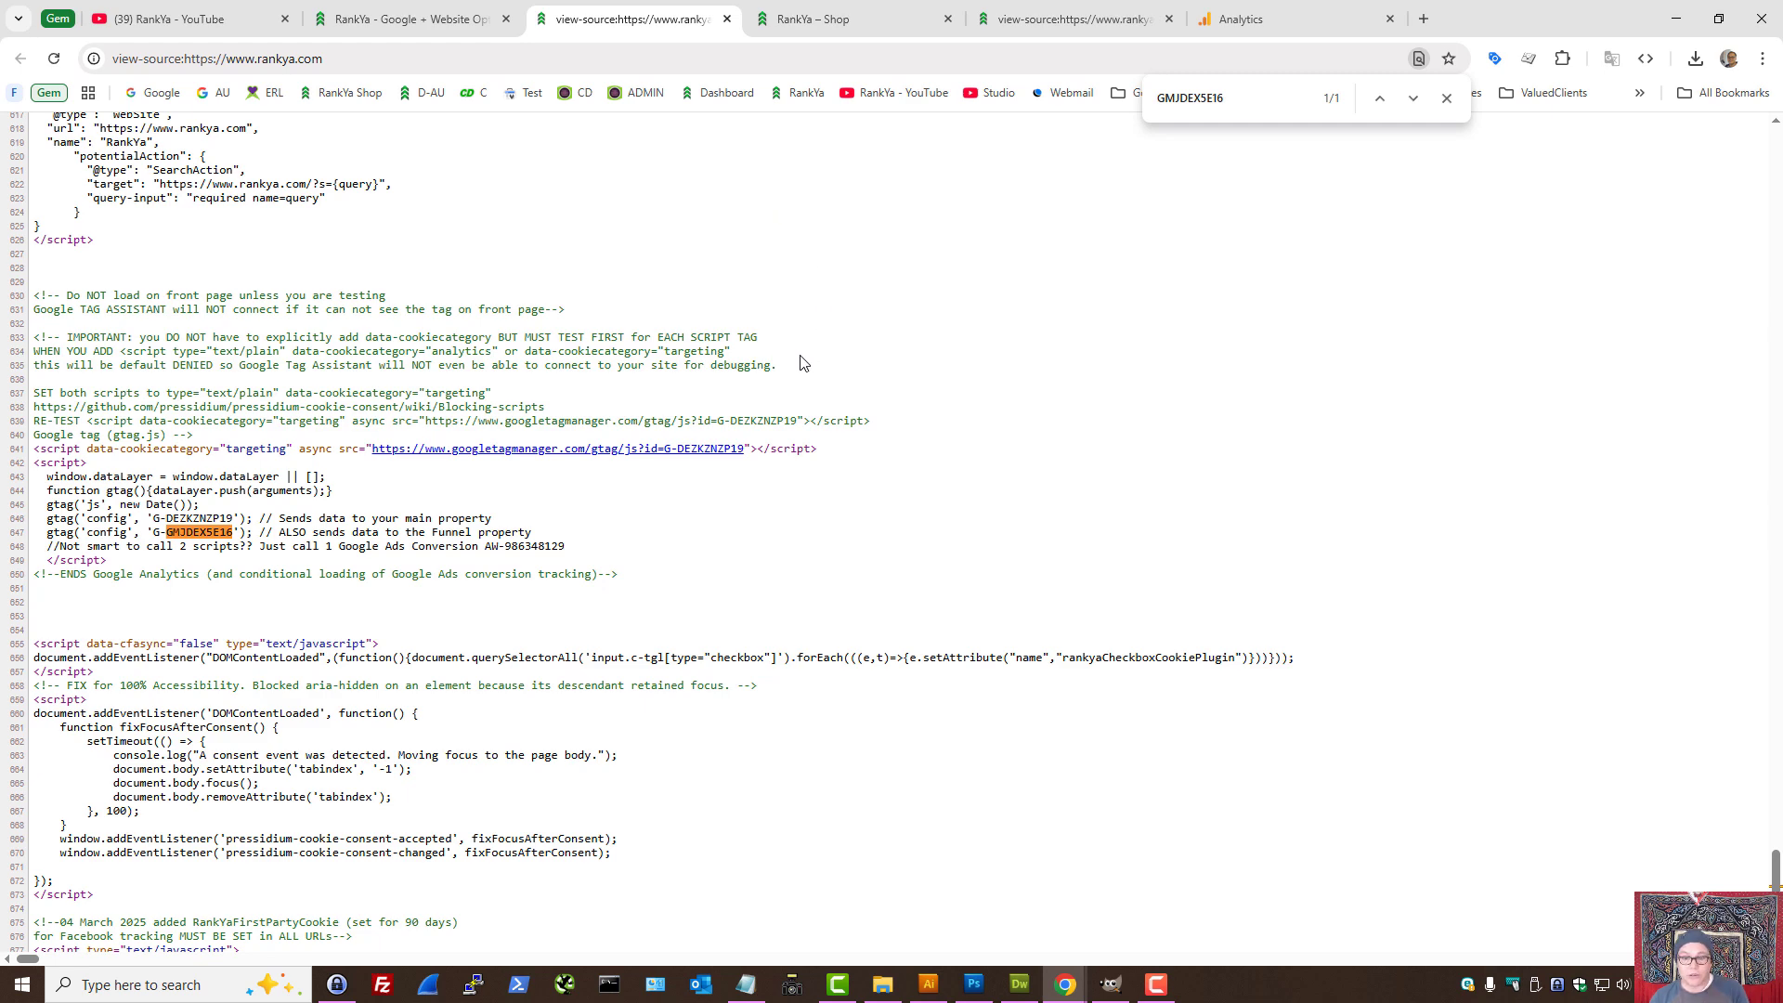
pyautogui.moveTo(1065, 984)
pyautogui.click(1175, 901)
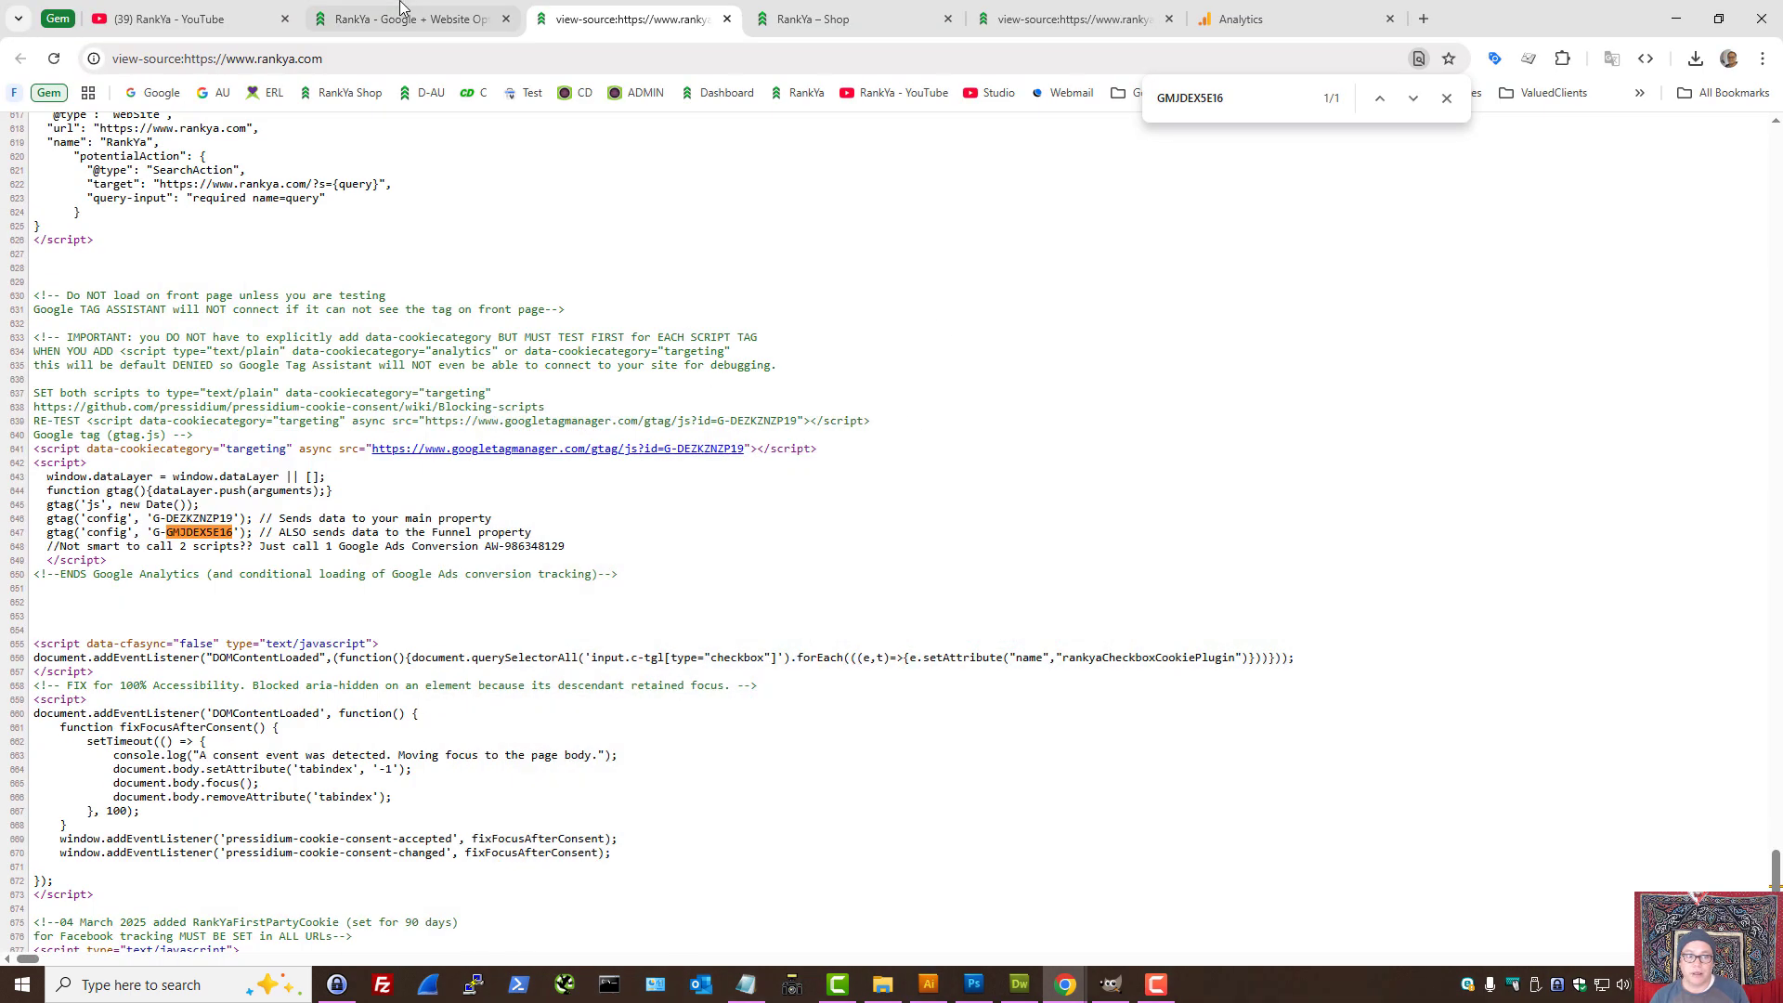
pyautogui.click(400, 16)
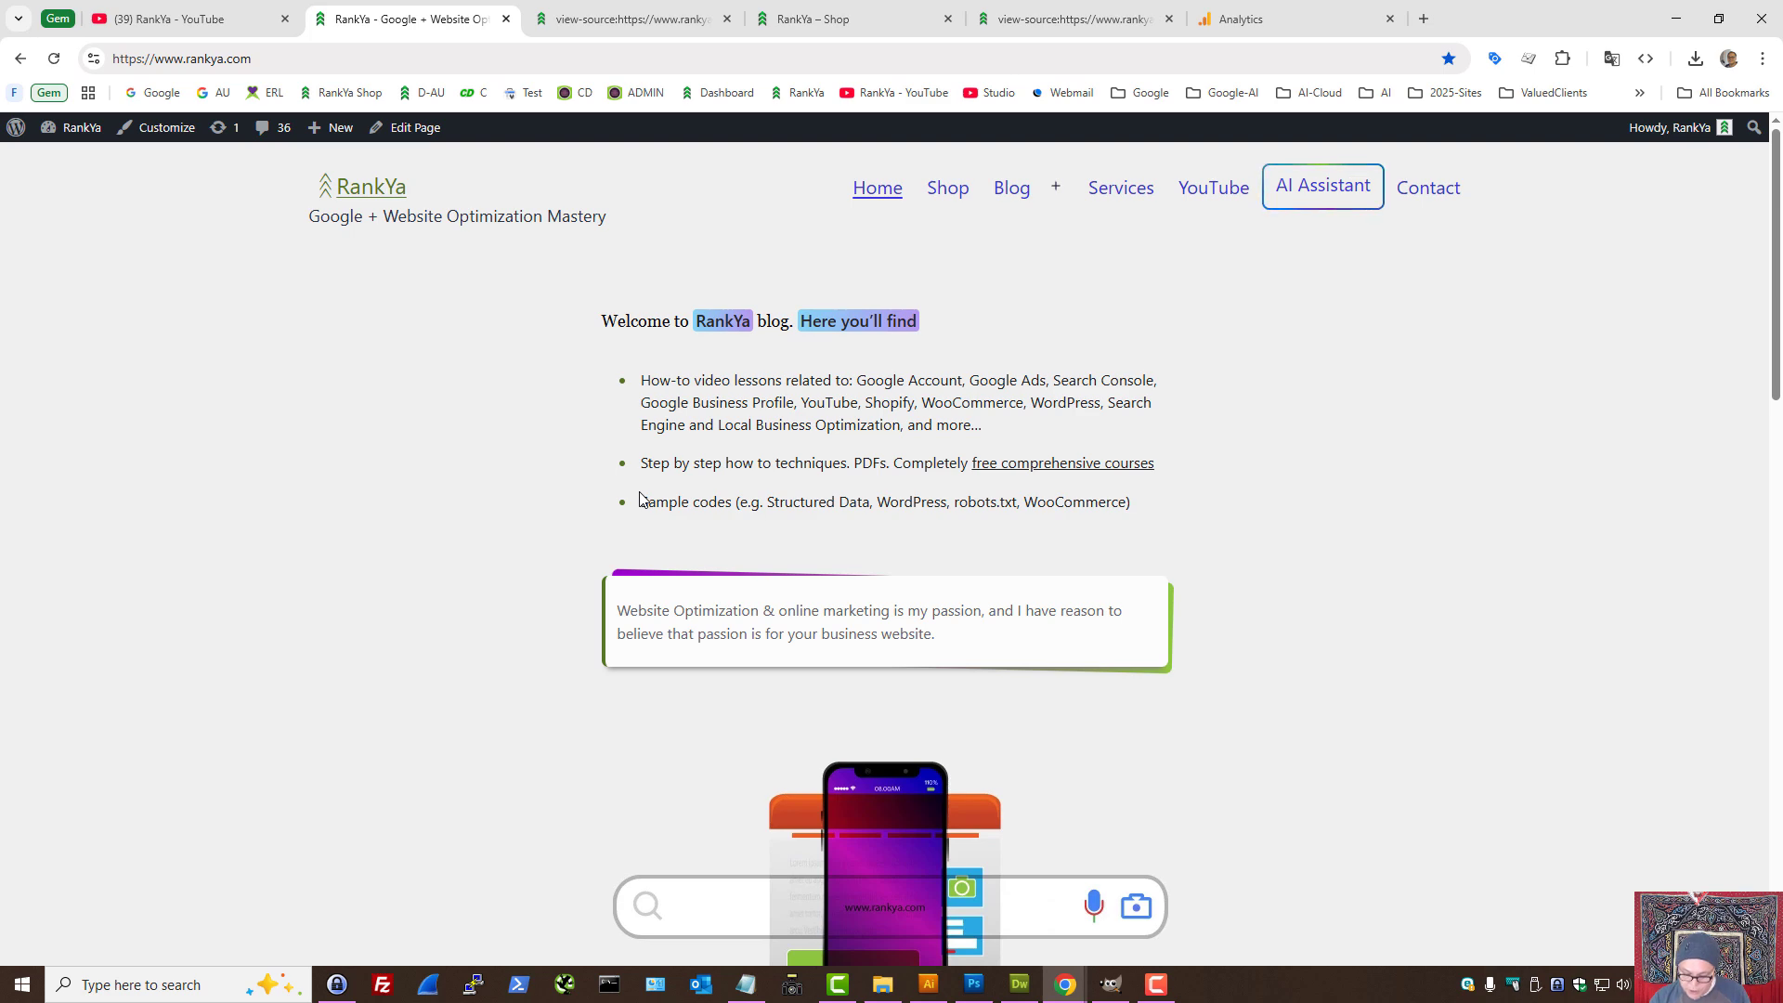
pyautogui.press('F12')
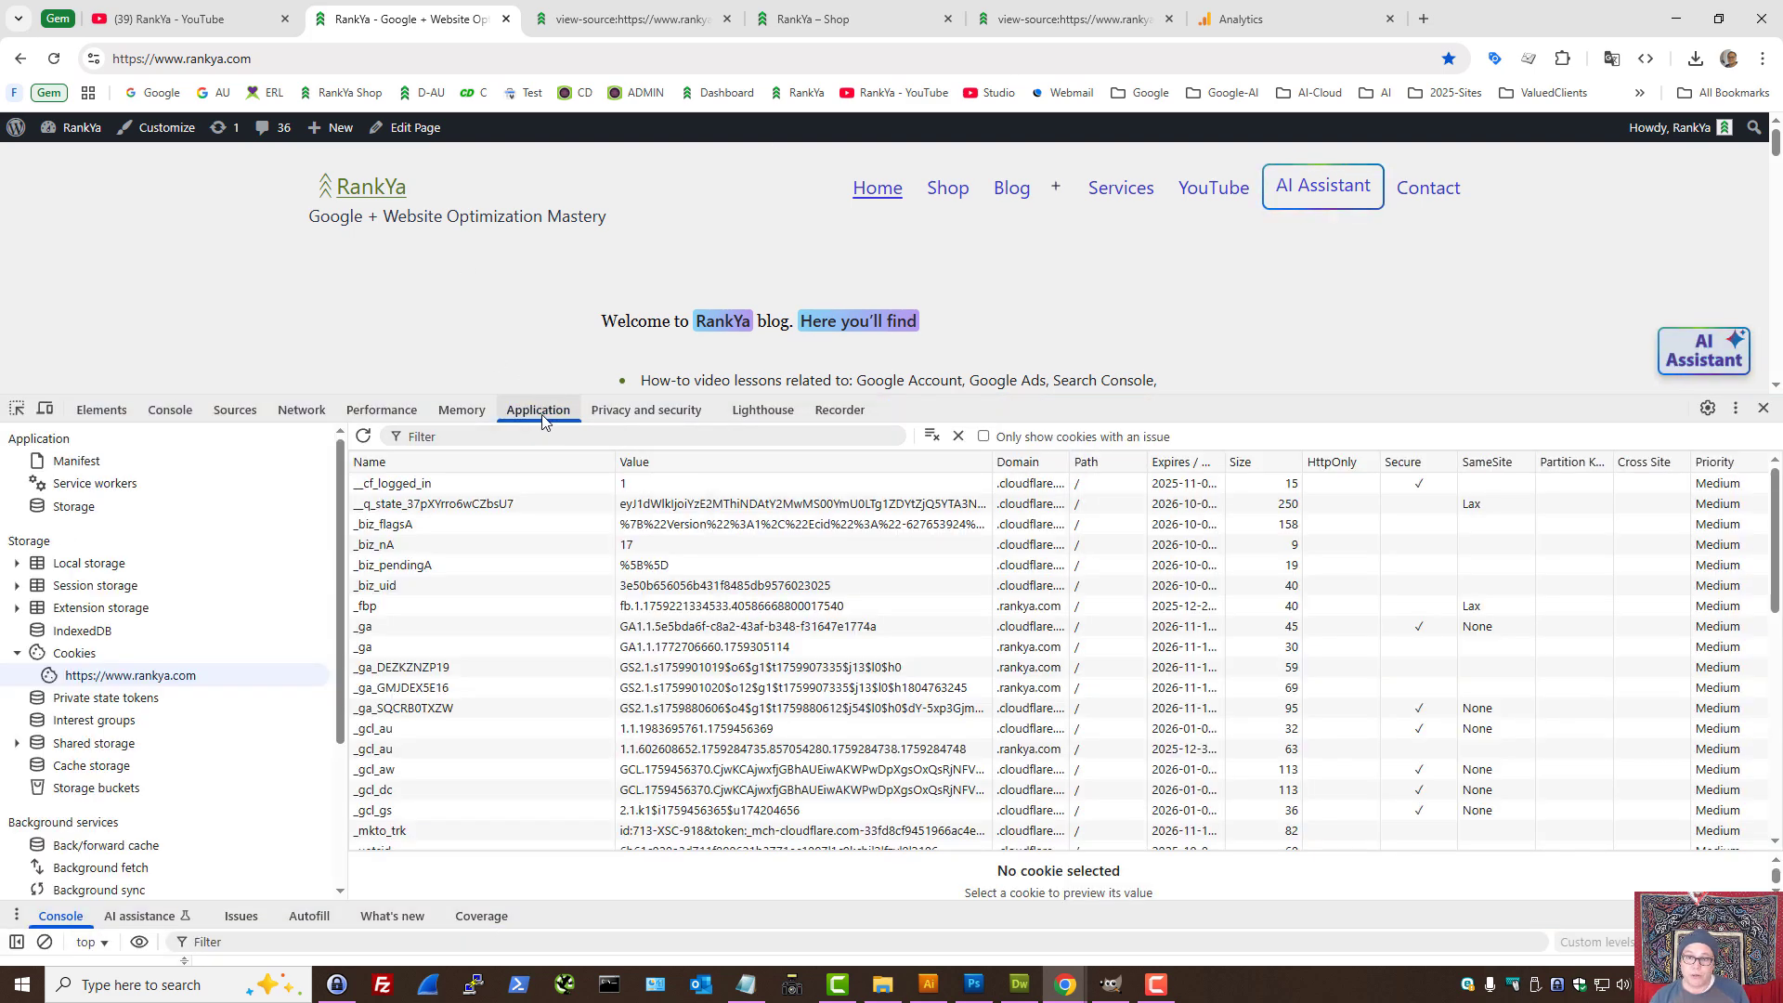
pyautogui.click(73, 655)
pyautogui.click(108, 680)
pyautogui.click(440, 436)
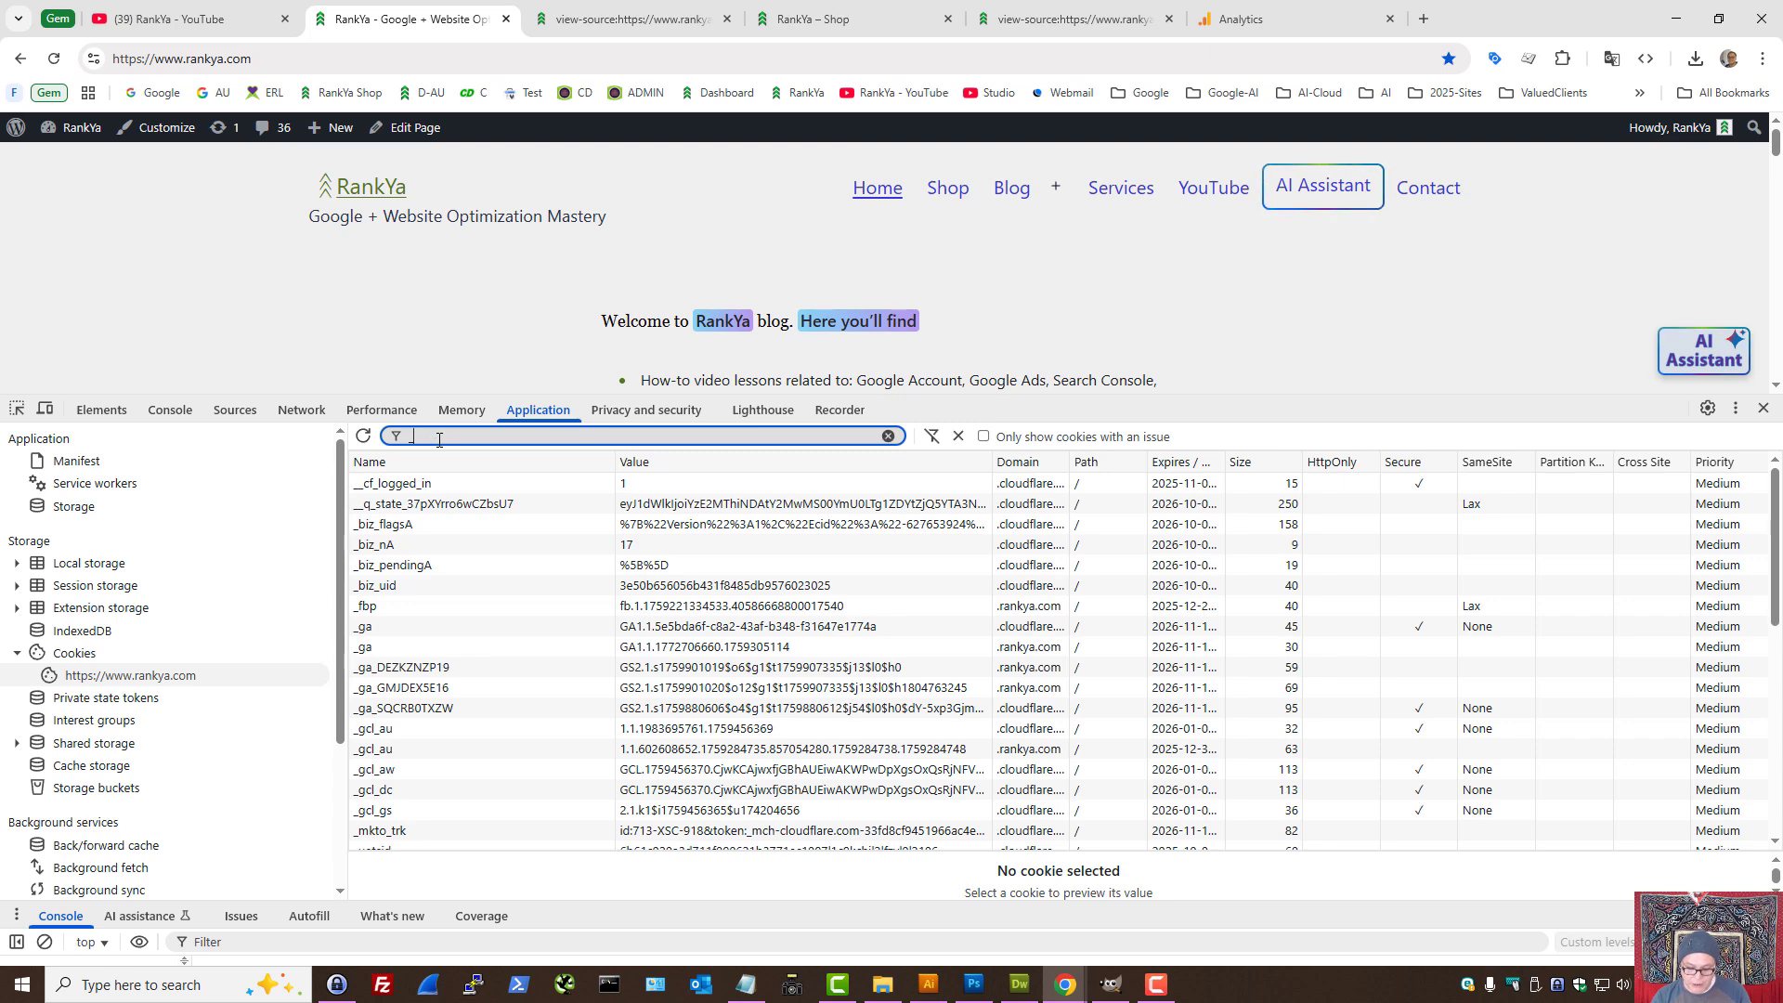
pyautogui.write('_ga')
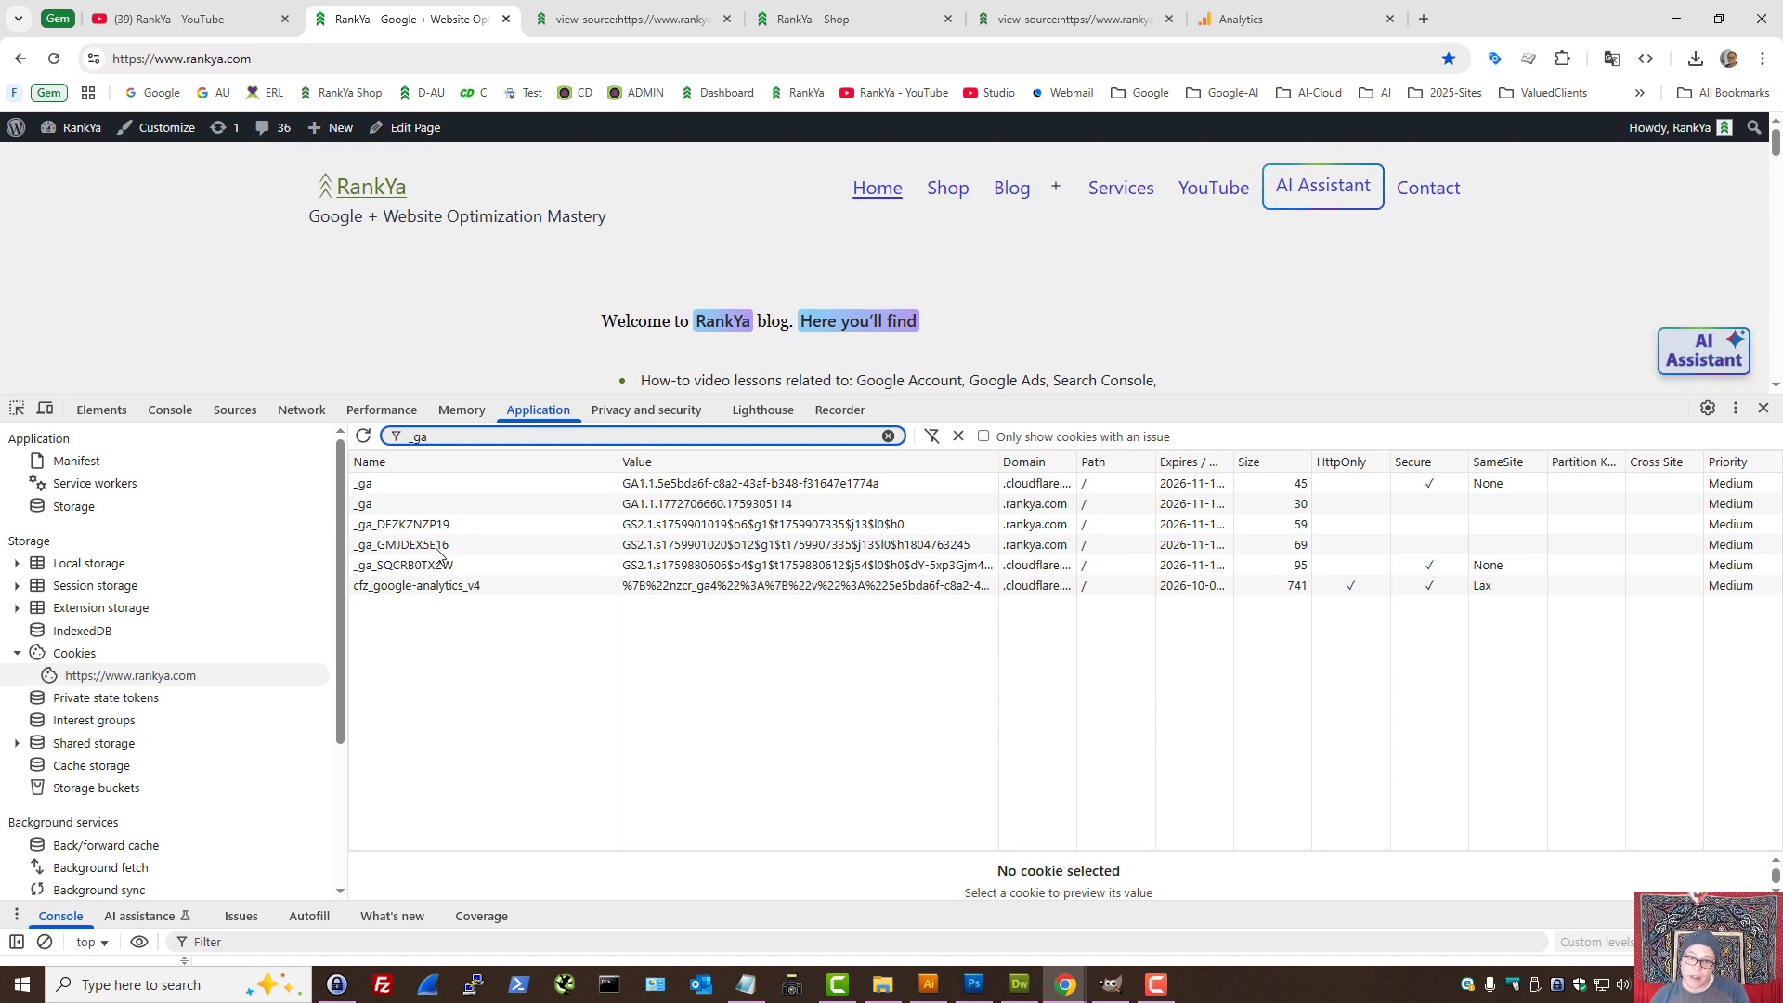
pyautogui.click(812, 18)
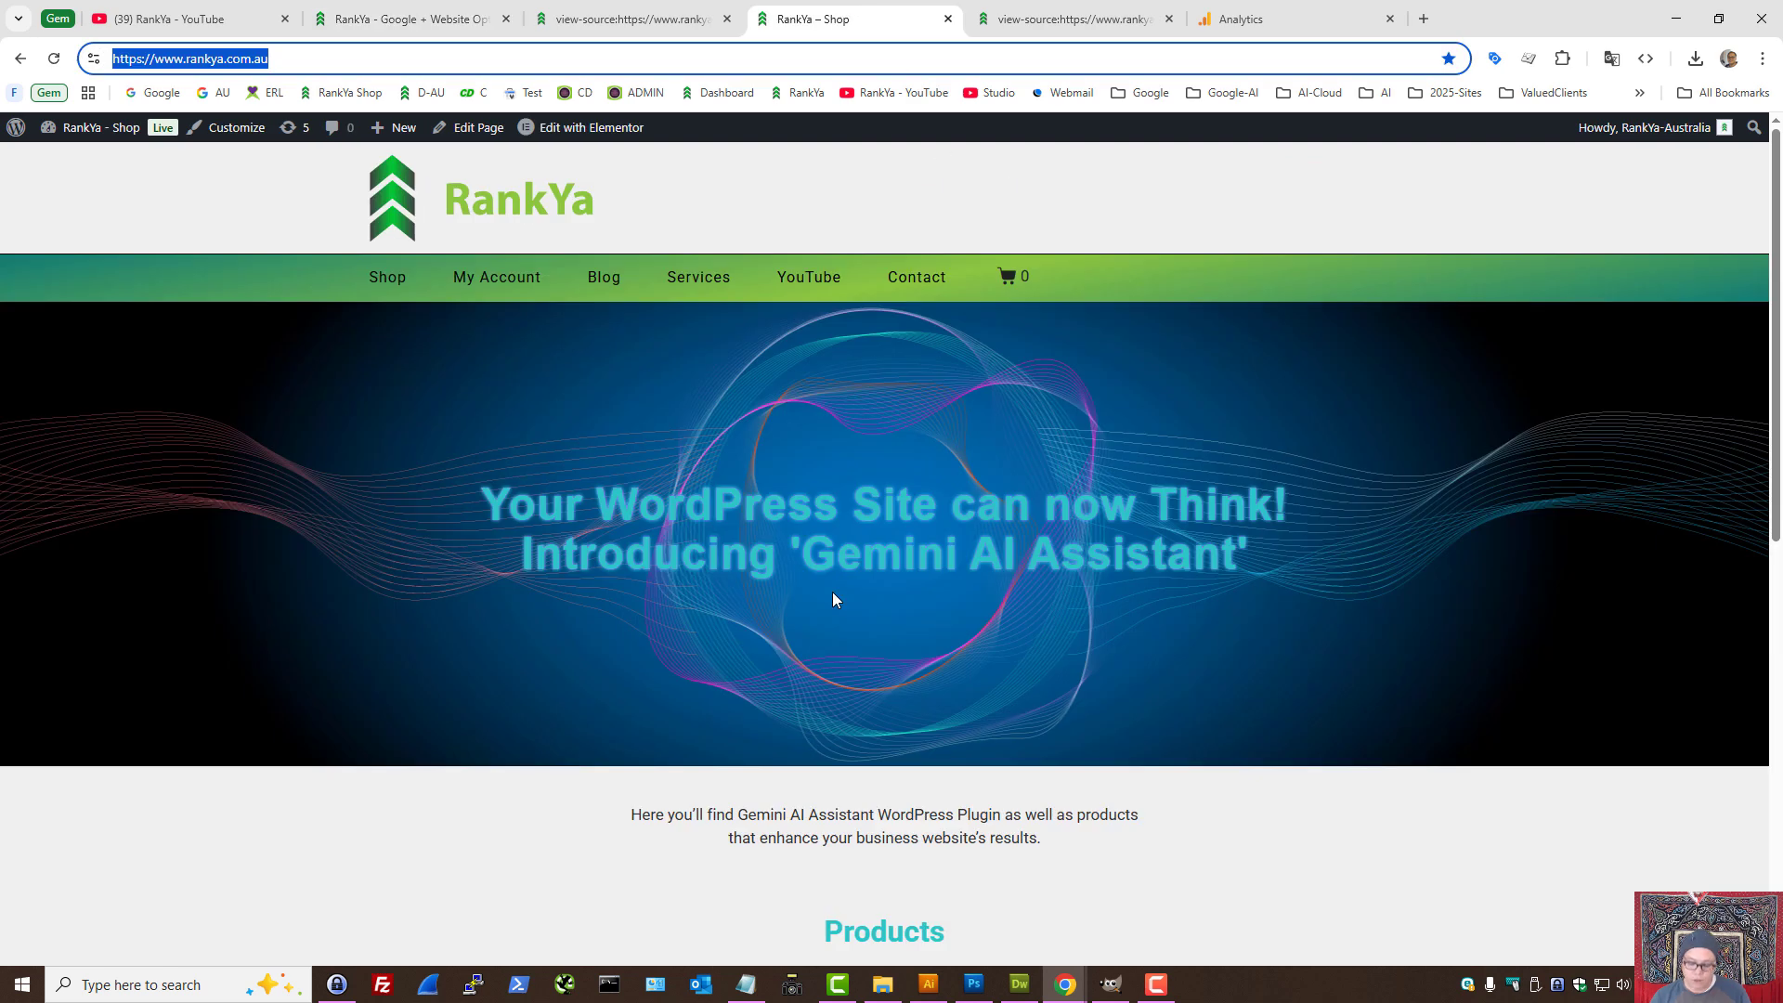
pyautogui.press('F12')
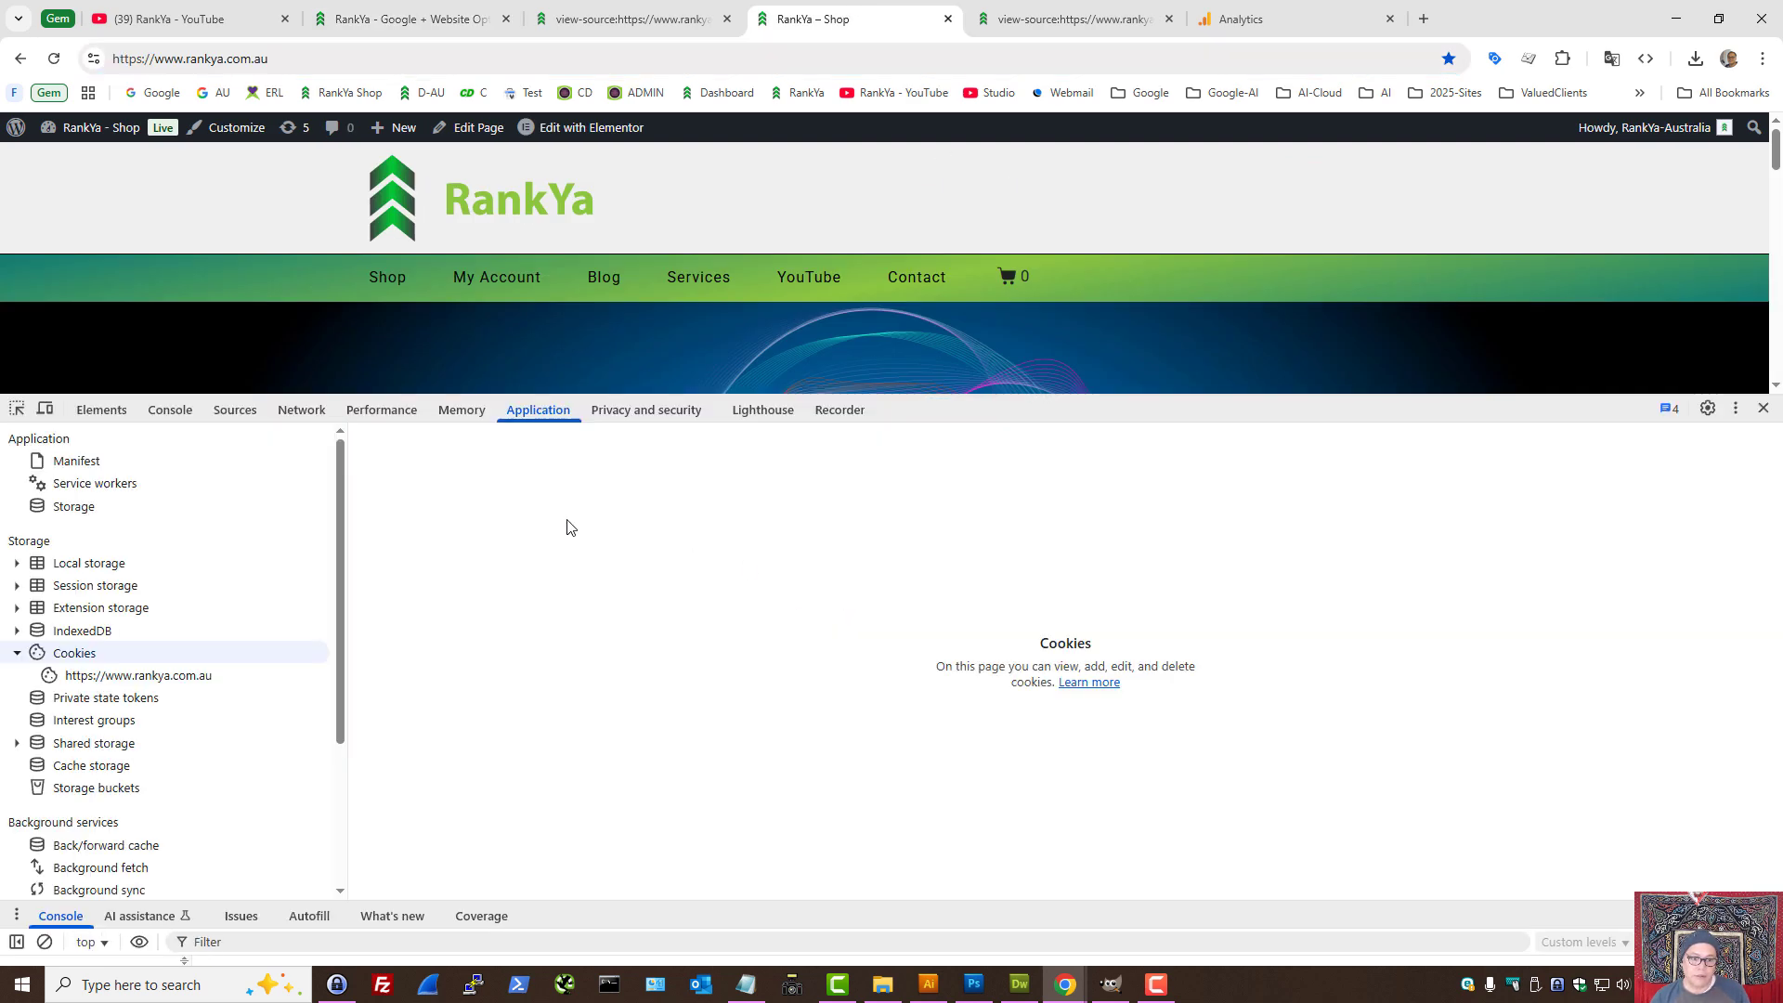
pyautogui.click(103, 675)
pyautogui.click(413, 531)
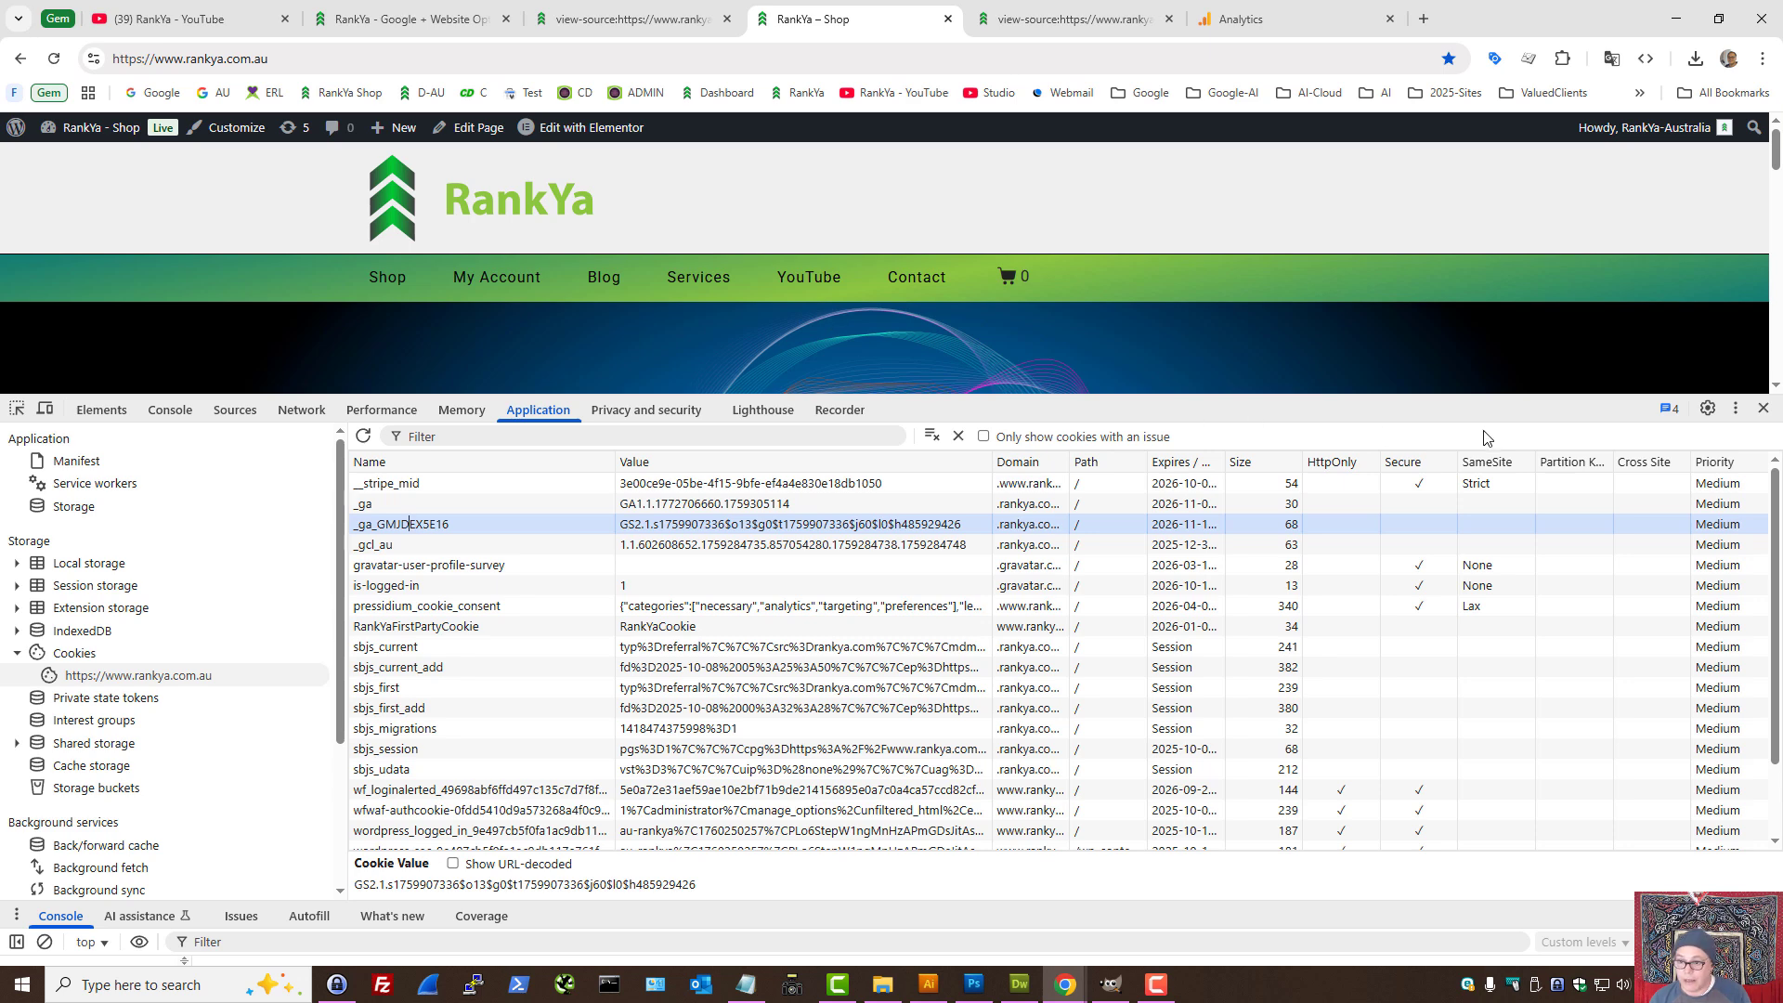
pyautogui.moveTo(1476, 397); pyautogui.dragTo(1478, 549)
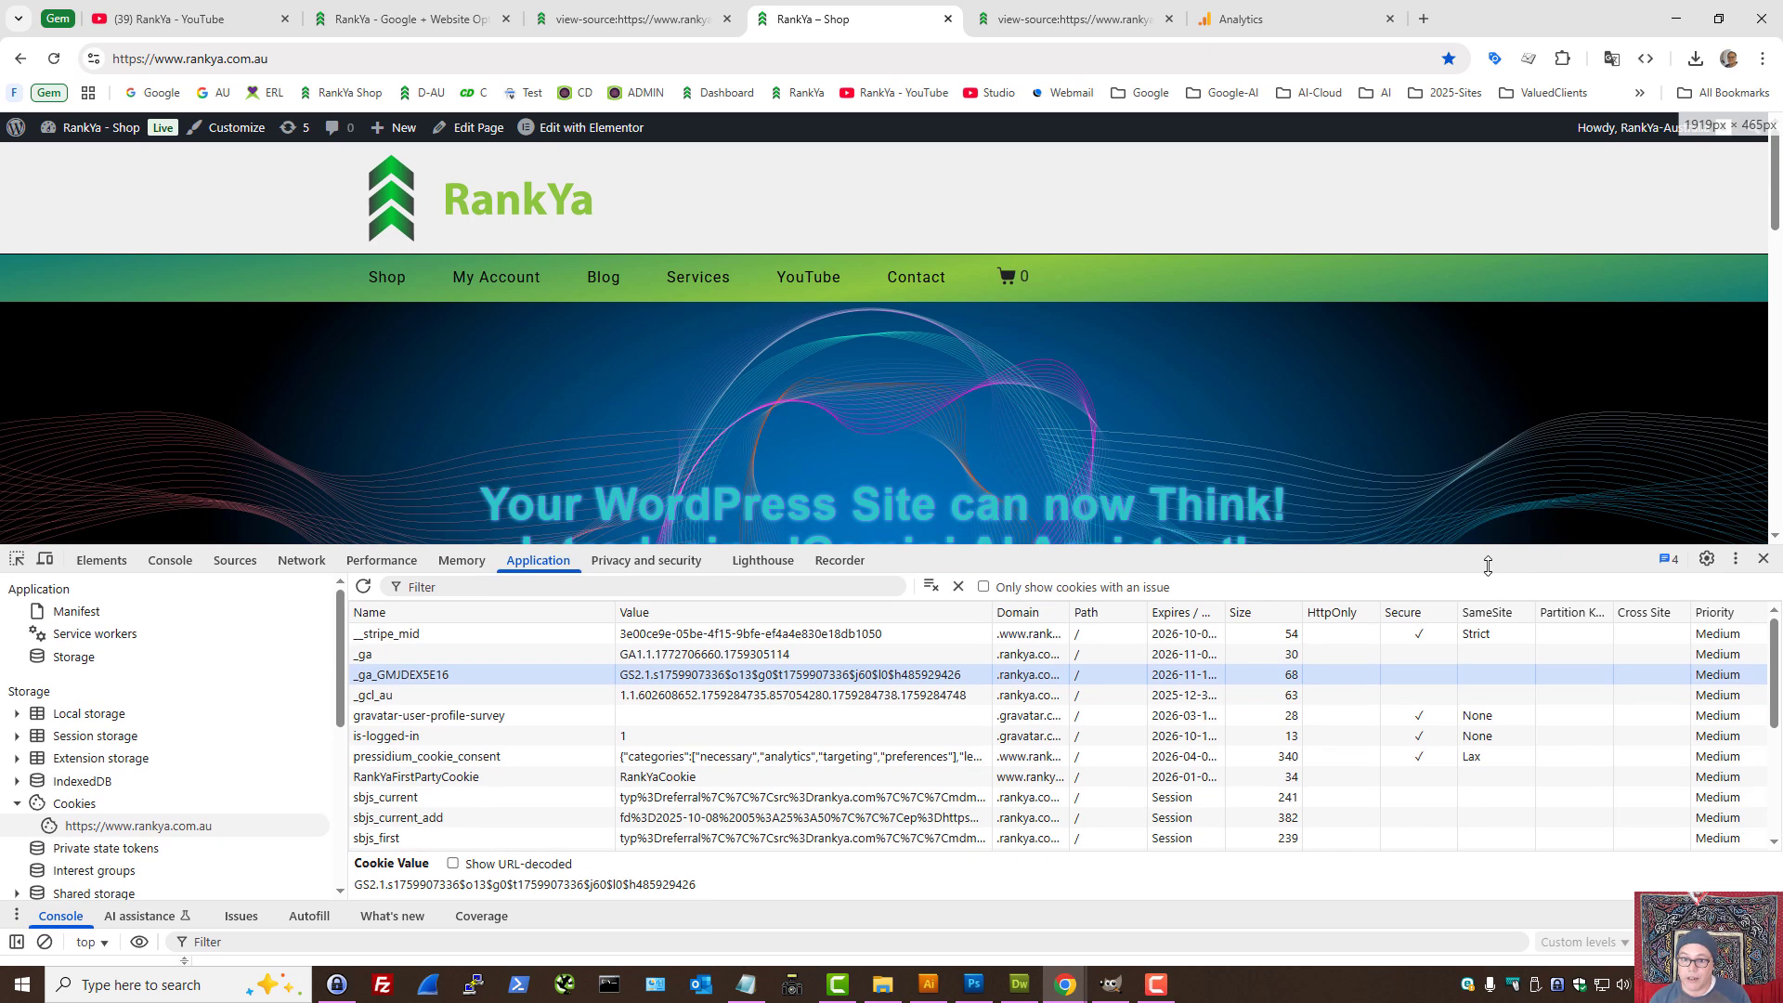
# - Open the Google tag settings of the RankYa Shop web stream in Google Analytics
pyautogui.click(1072, 11)
pyautogui.click(1216, 19)
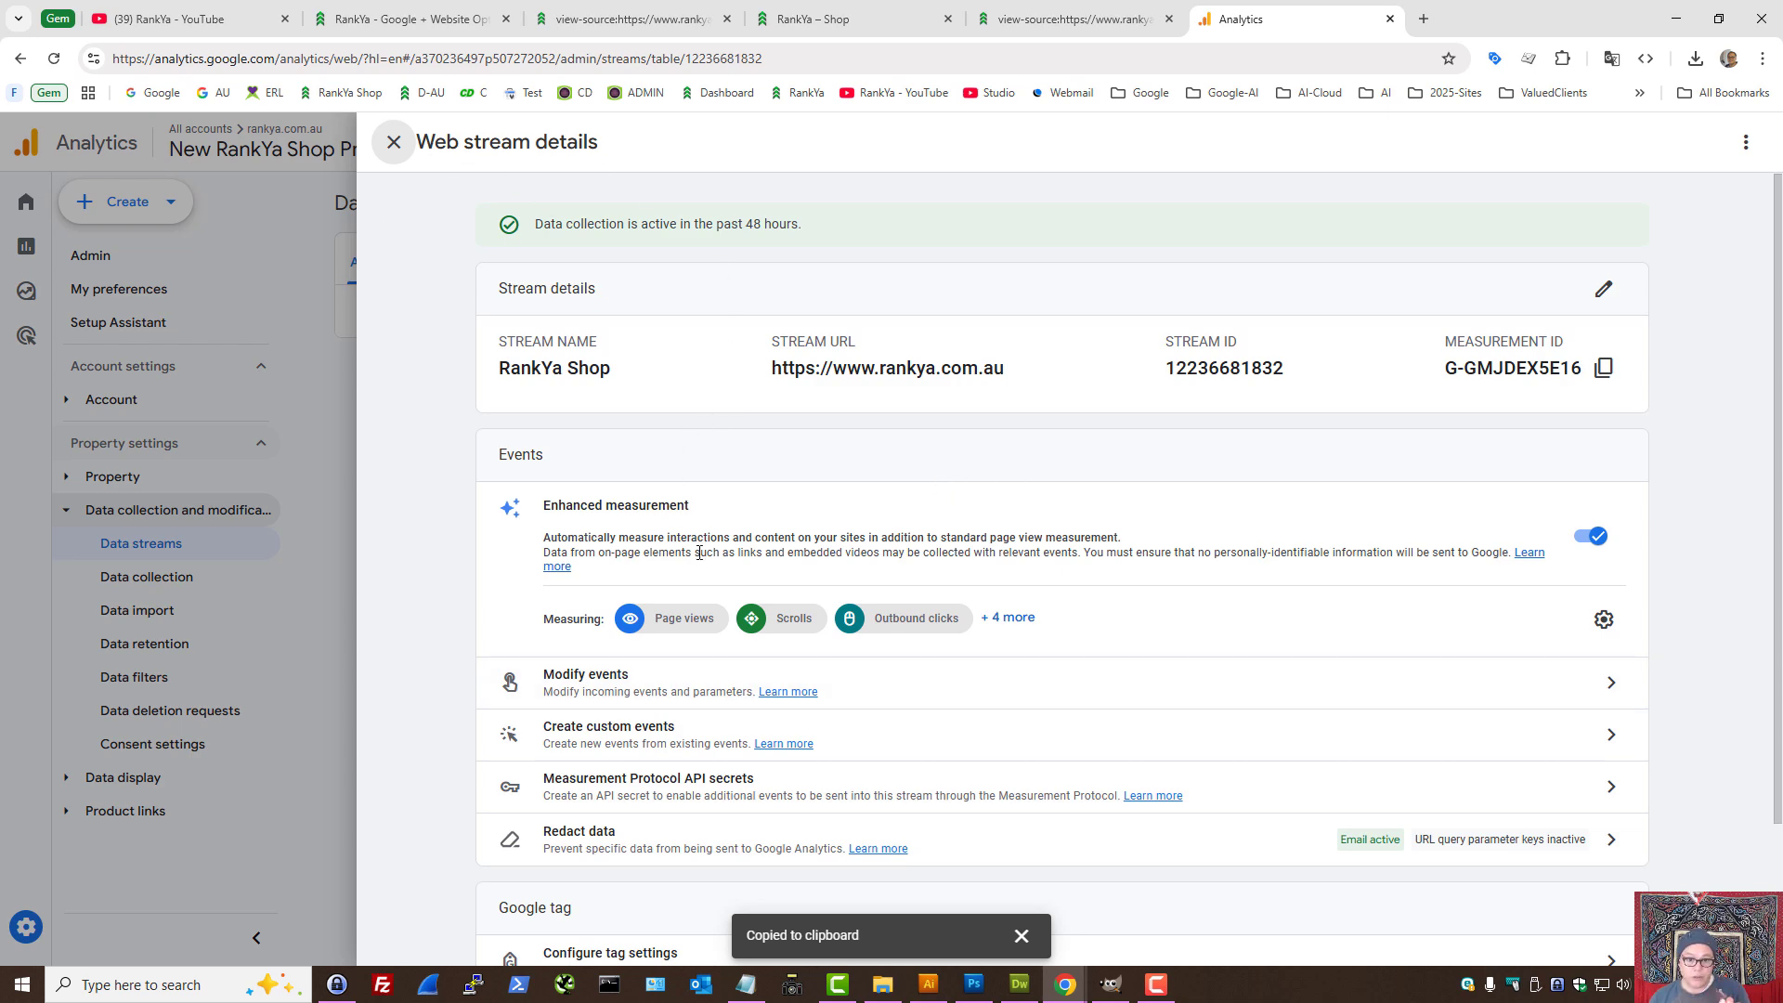
pyautogui.scroll(-2, 700, 569)
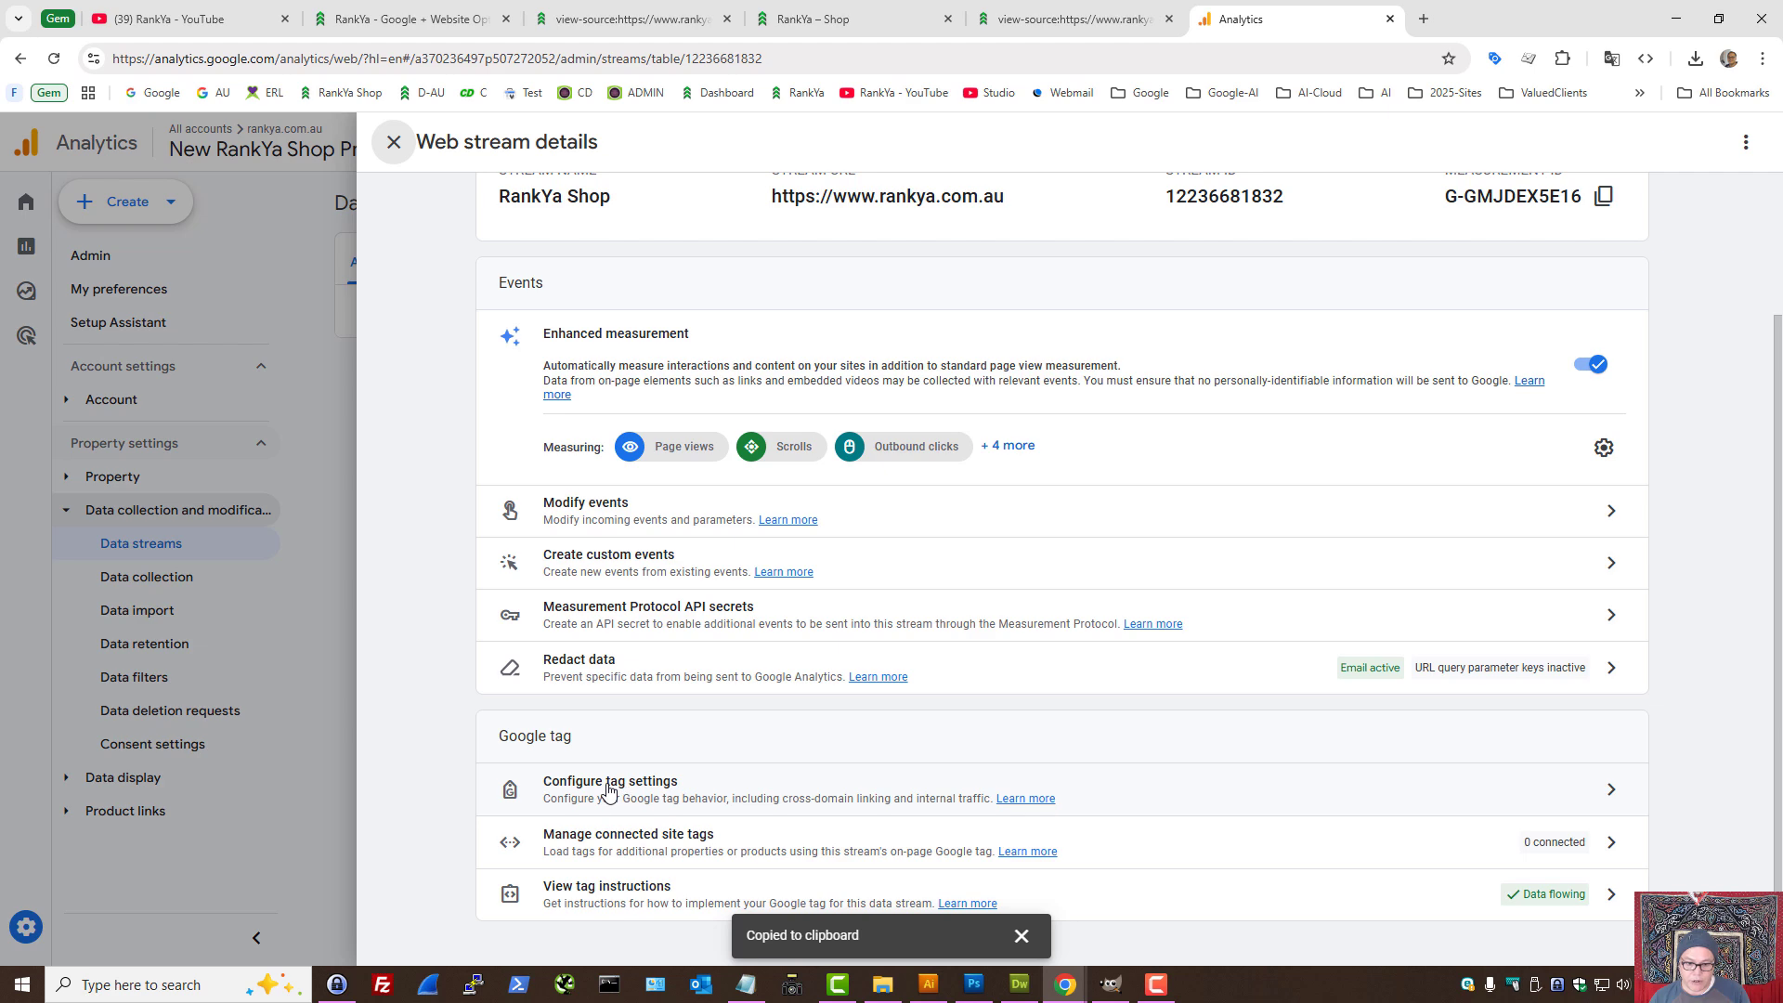
pyautogui.click(738, 800)
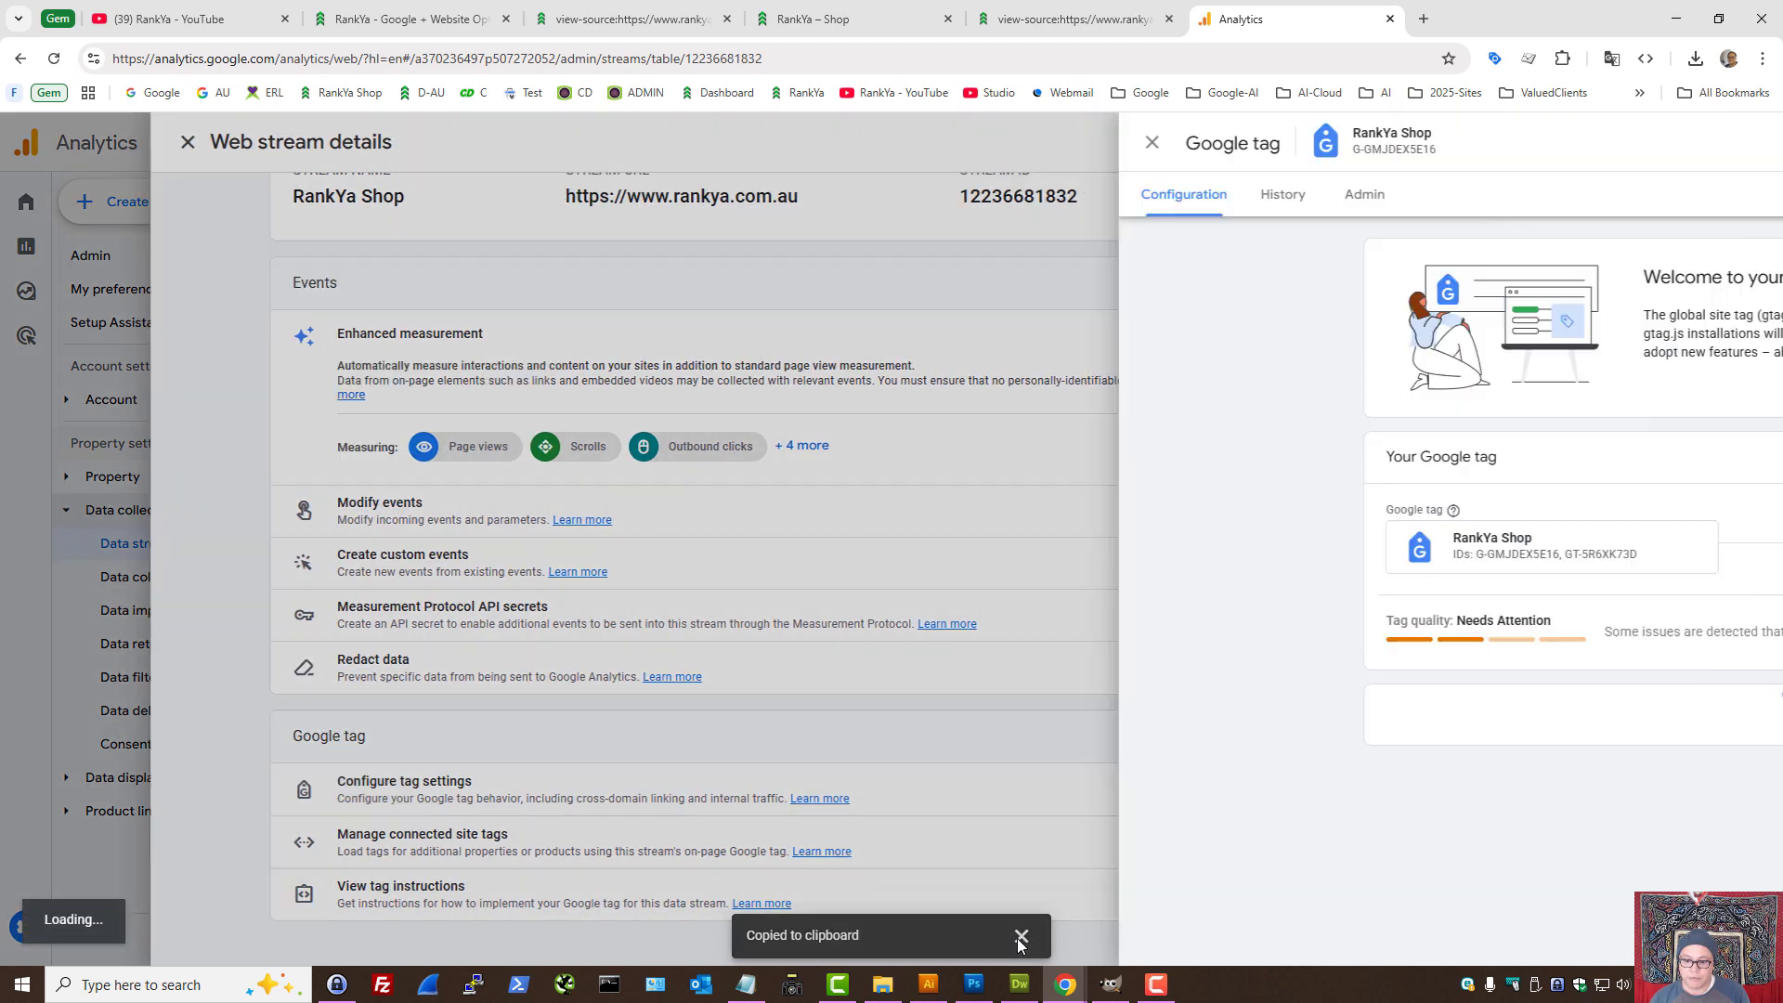
# - Open the Google tag's cross-domain configuration and compare the rankya.com.au condition with the subdomain in the shop site's address
pyautogui.click(1020, 936)
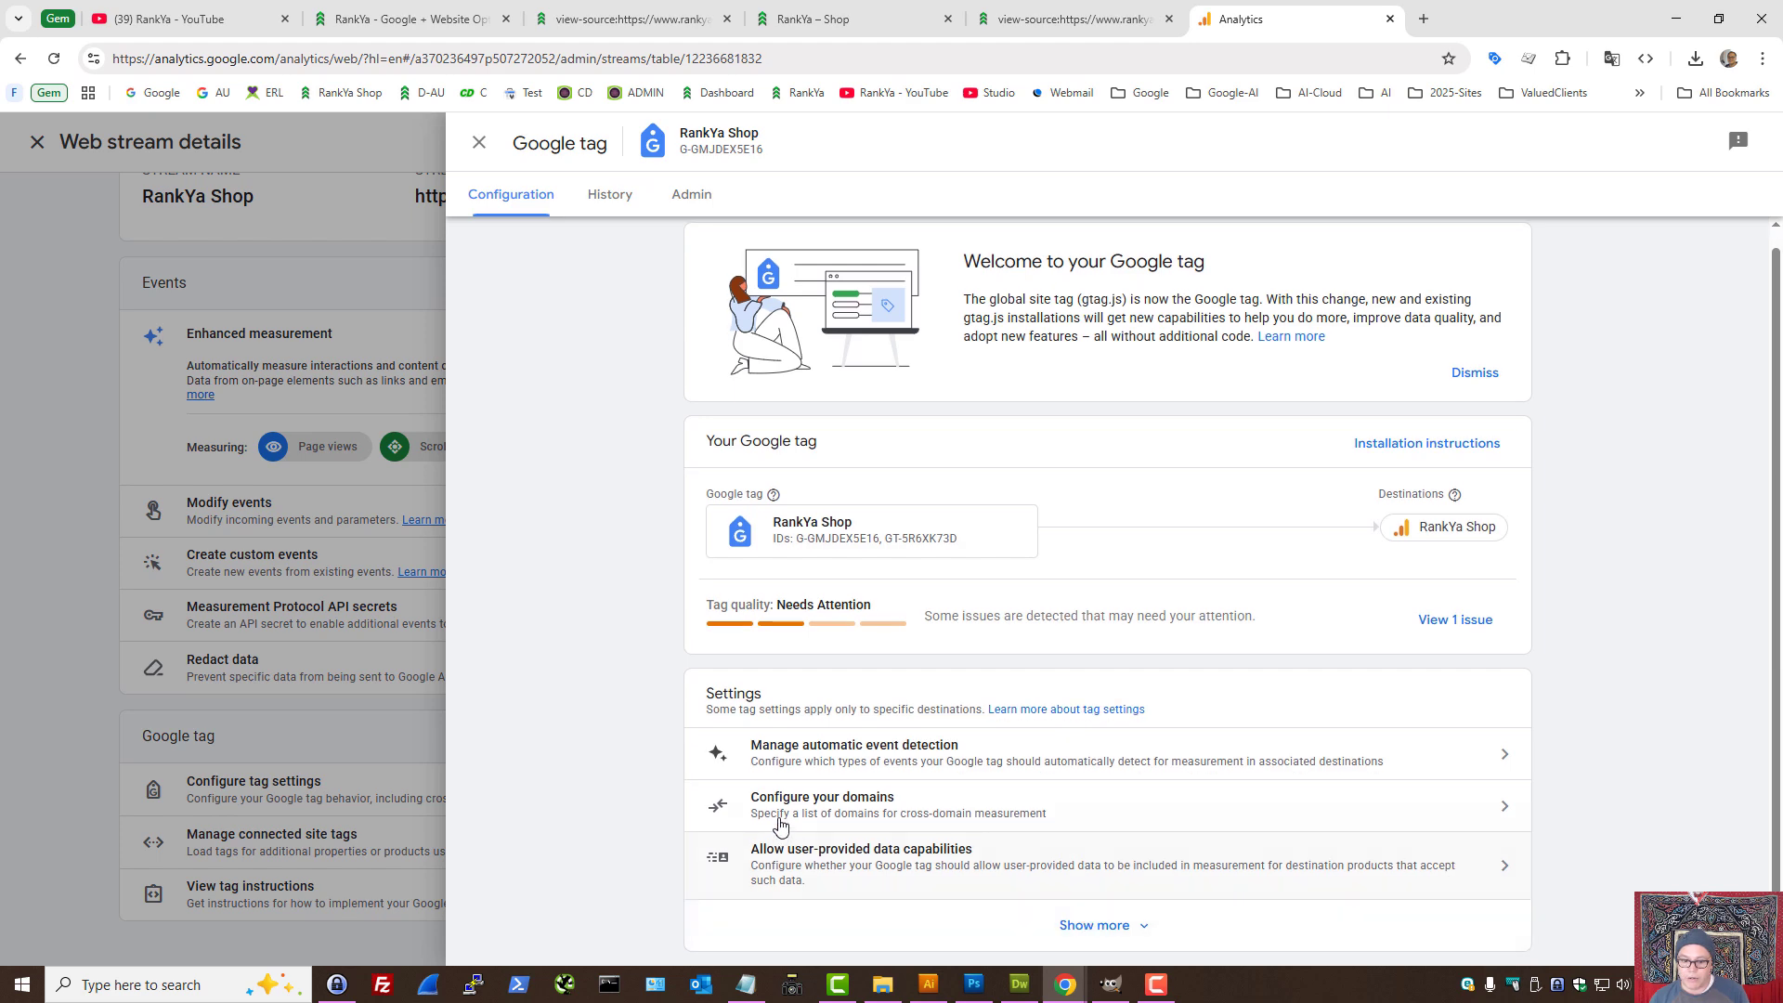
pyautogui.click(873, 817)
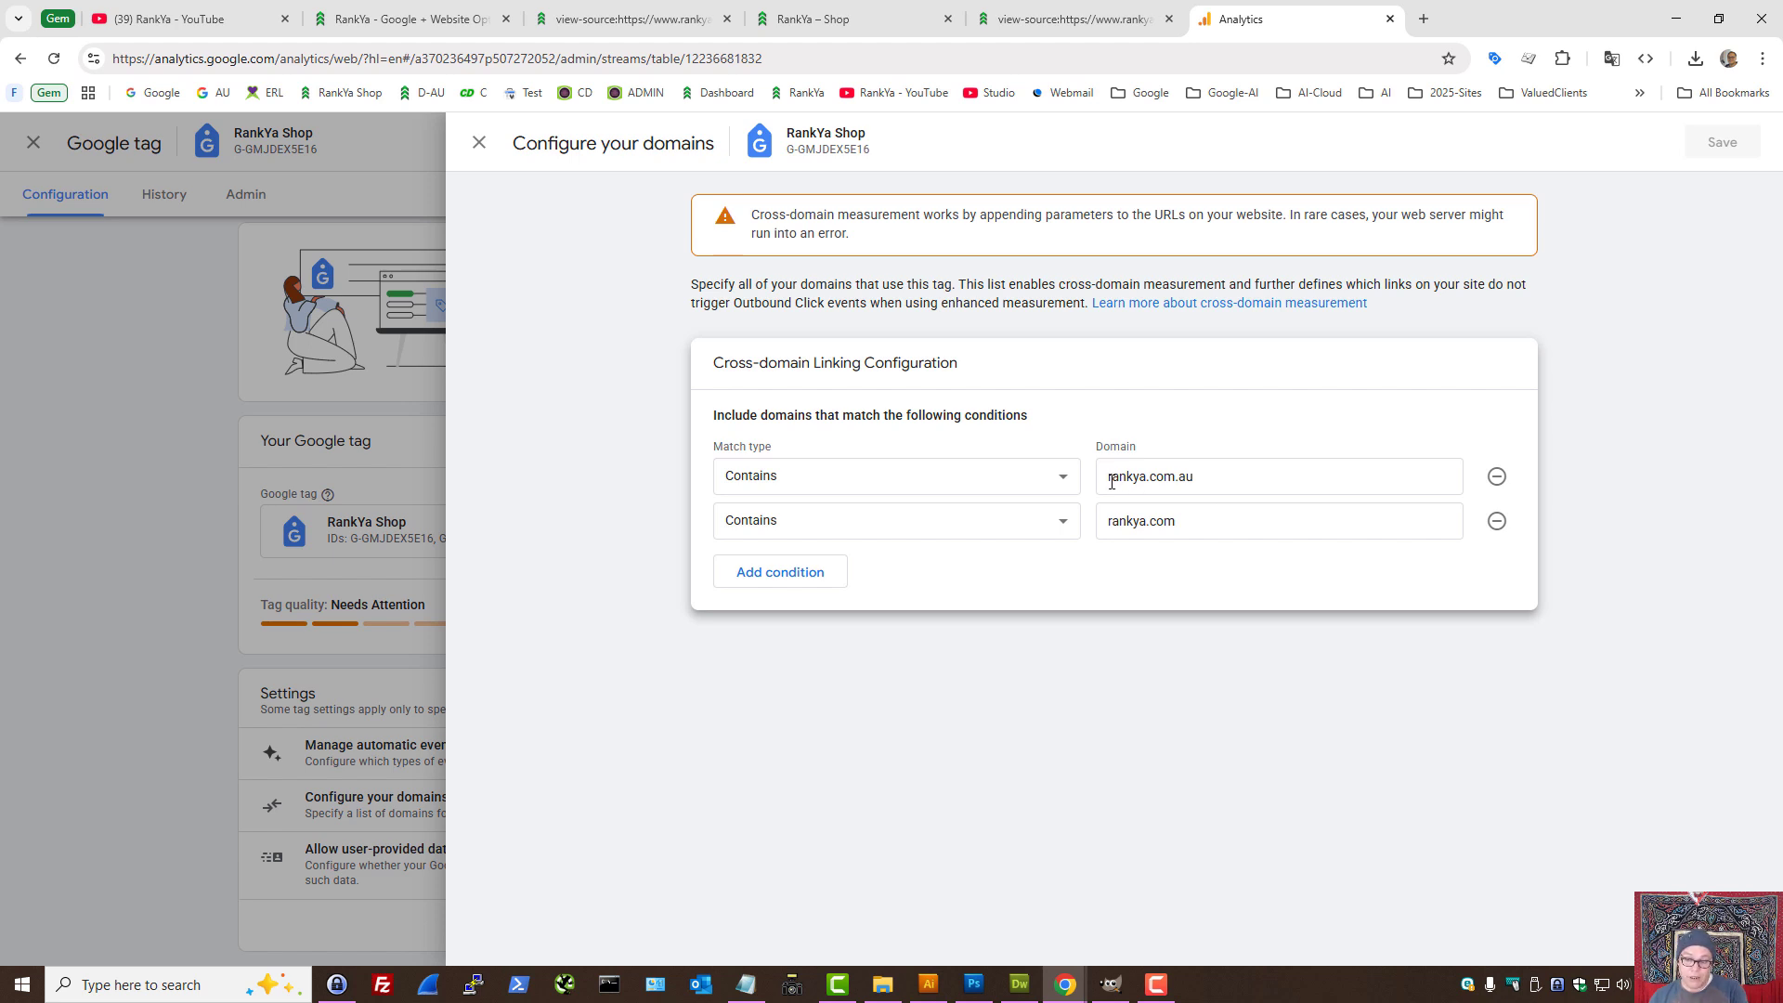
pyautogui.moveTo(1112, 482); pyautogui.dragTo(1229, 478)
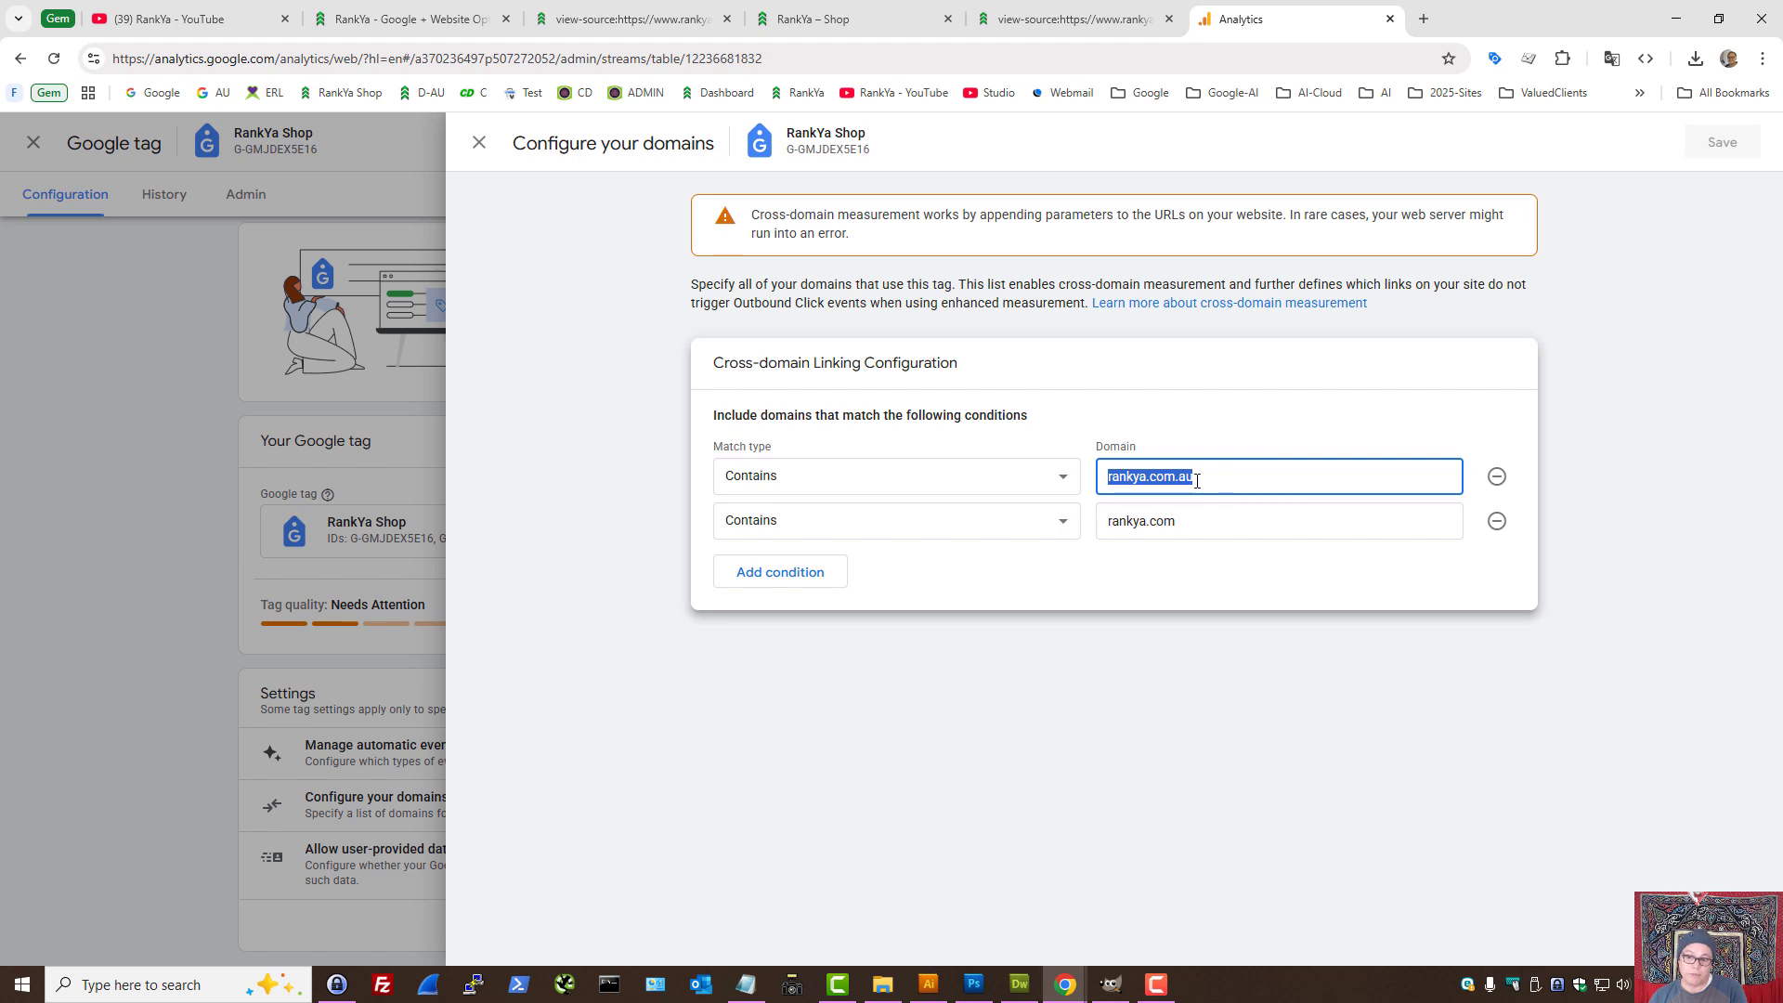
pyautogui.click(1105, 477)
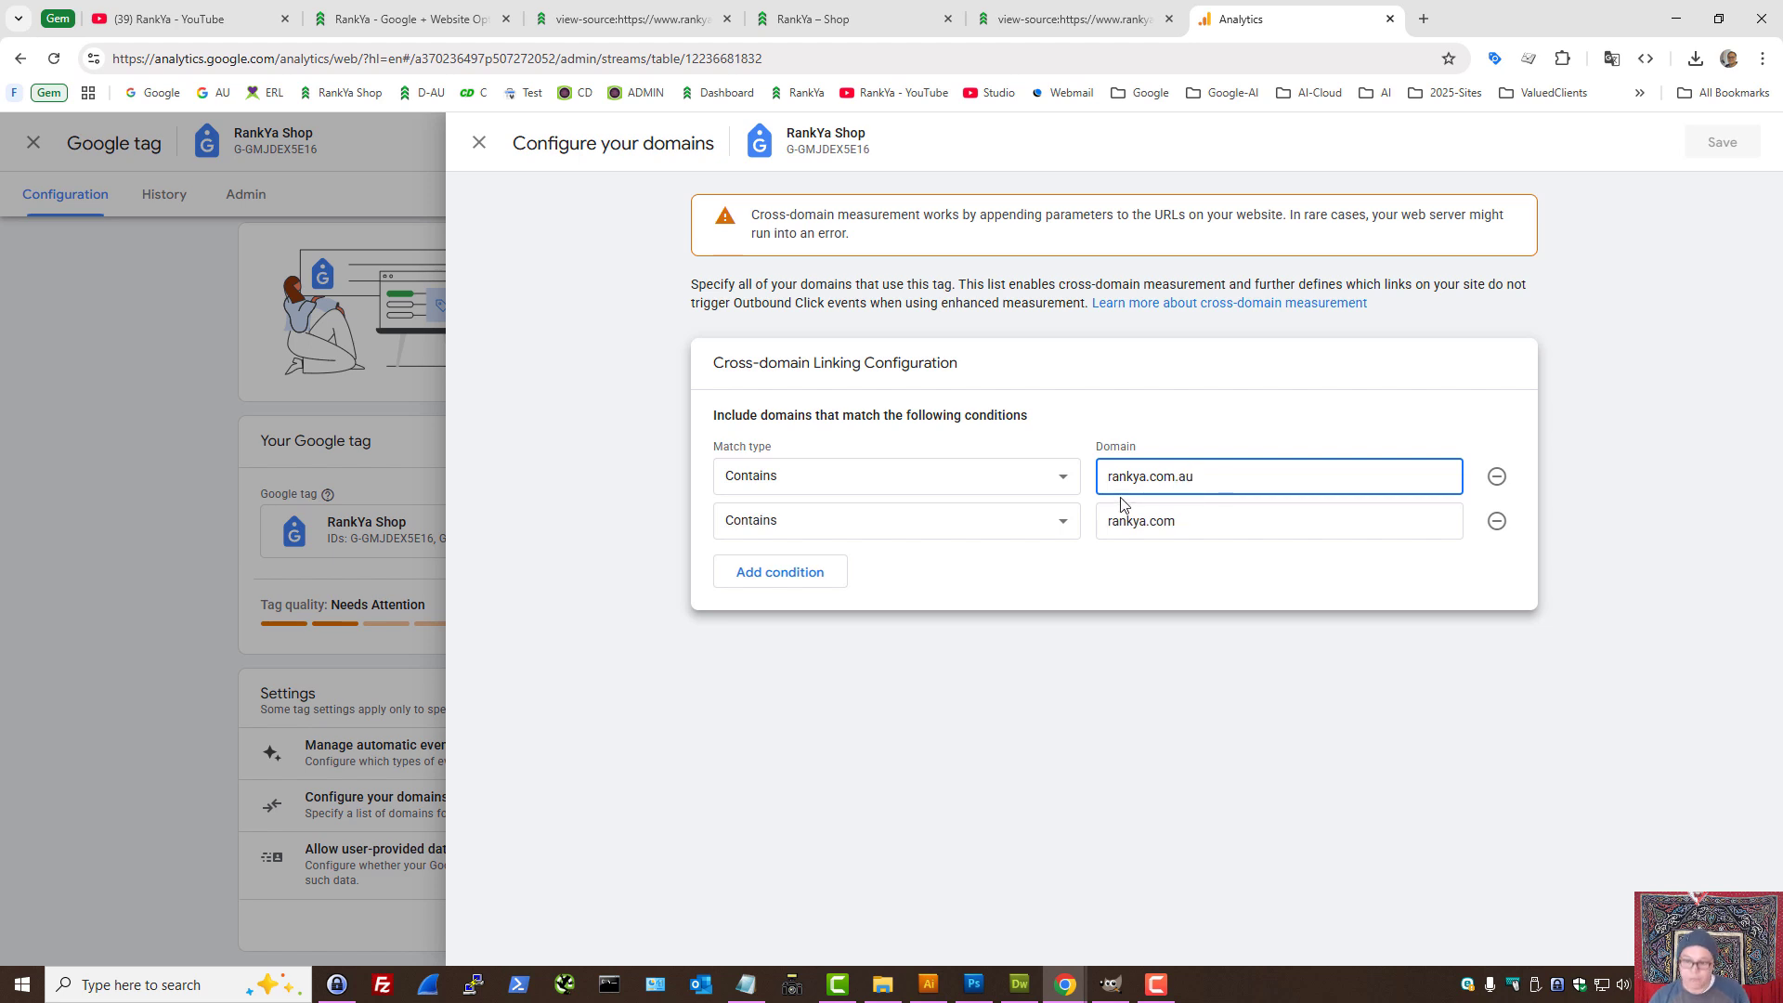
pyautogui.click(817, 18)
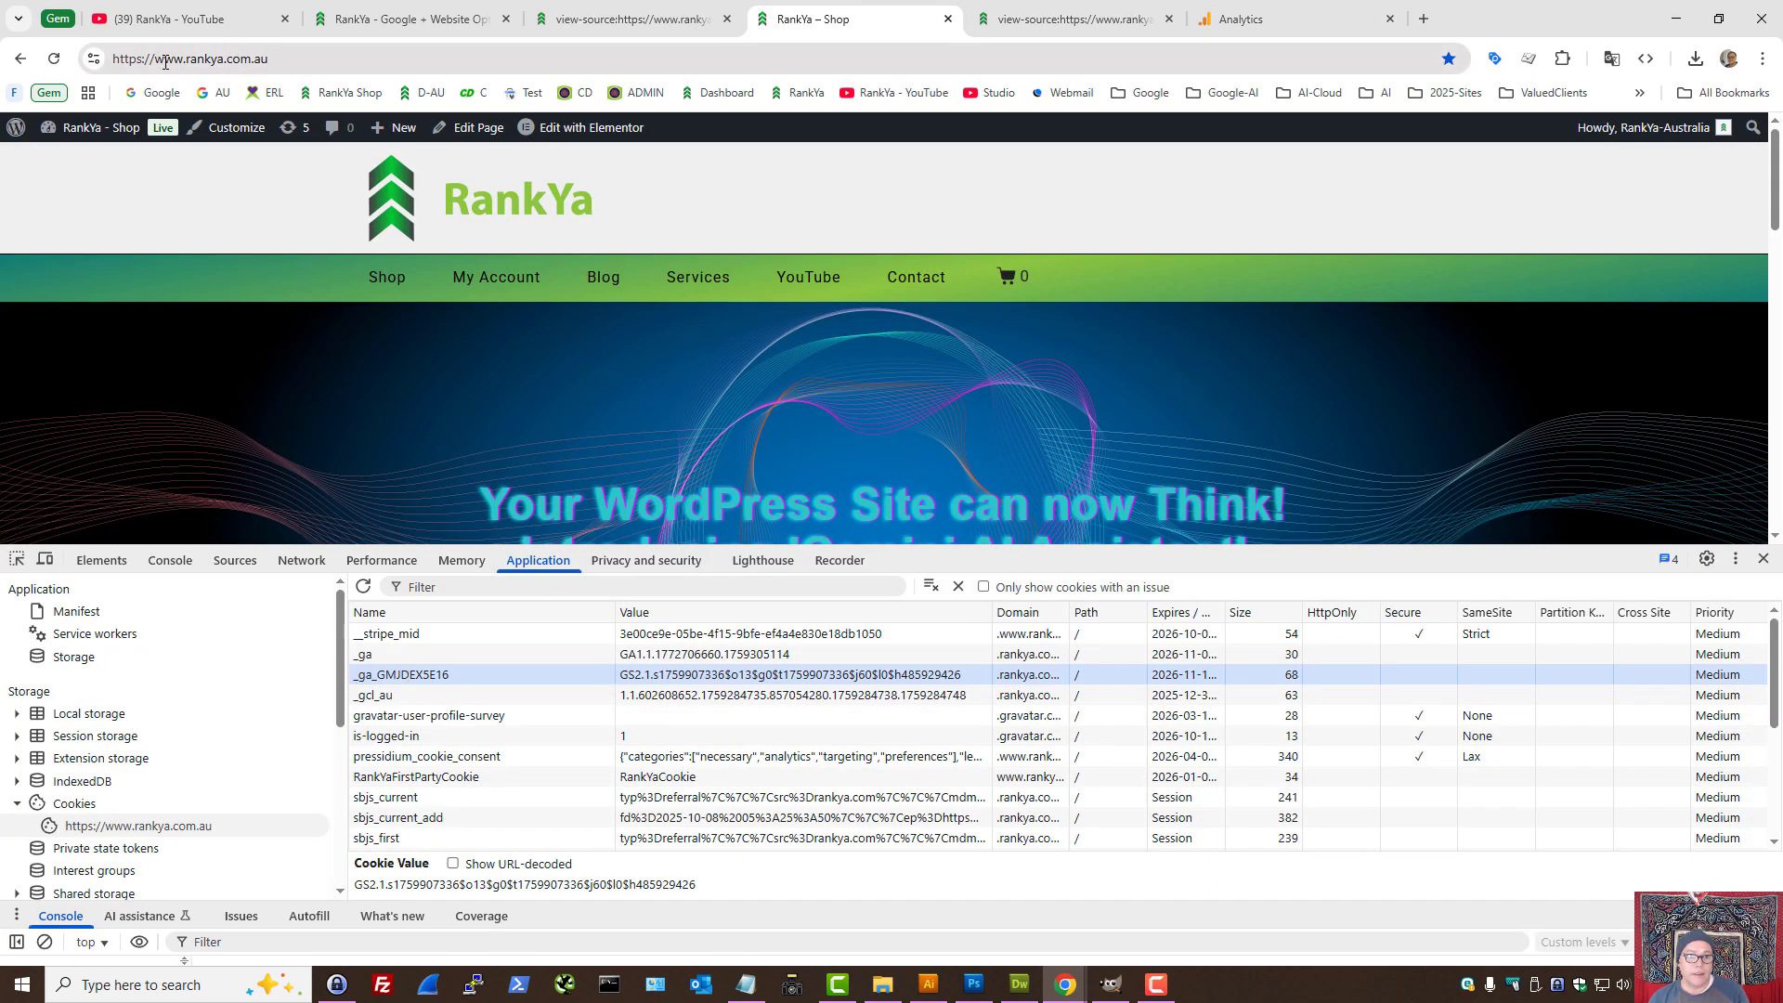
pyautogui.moveTo(157, 62); pyautogui.dragTo(183, 62)
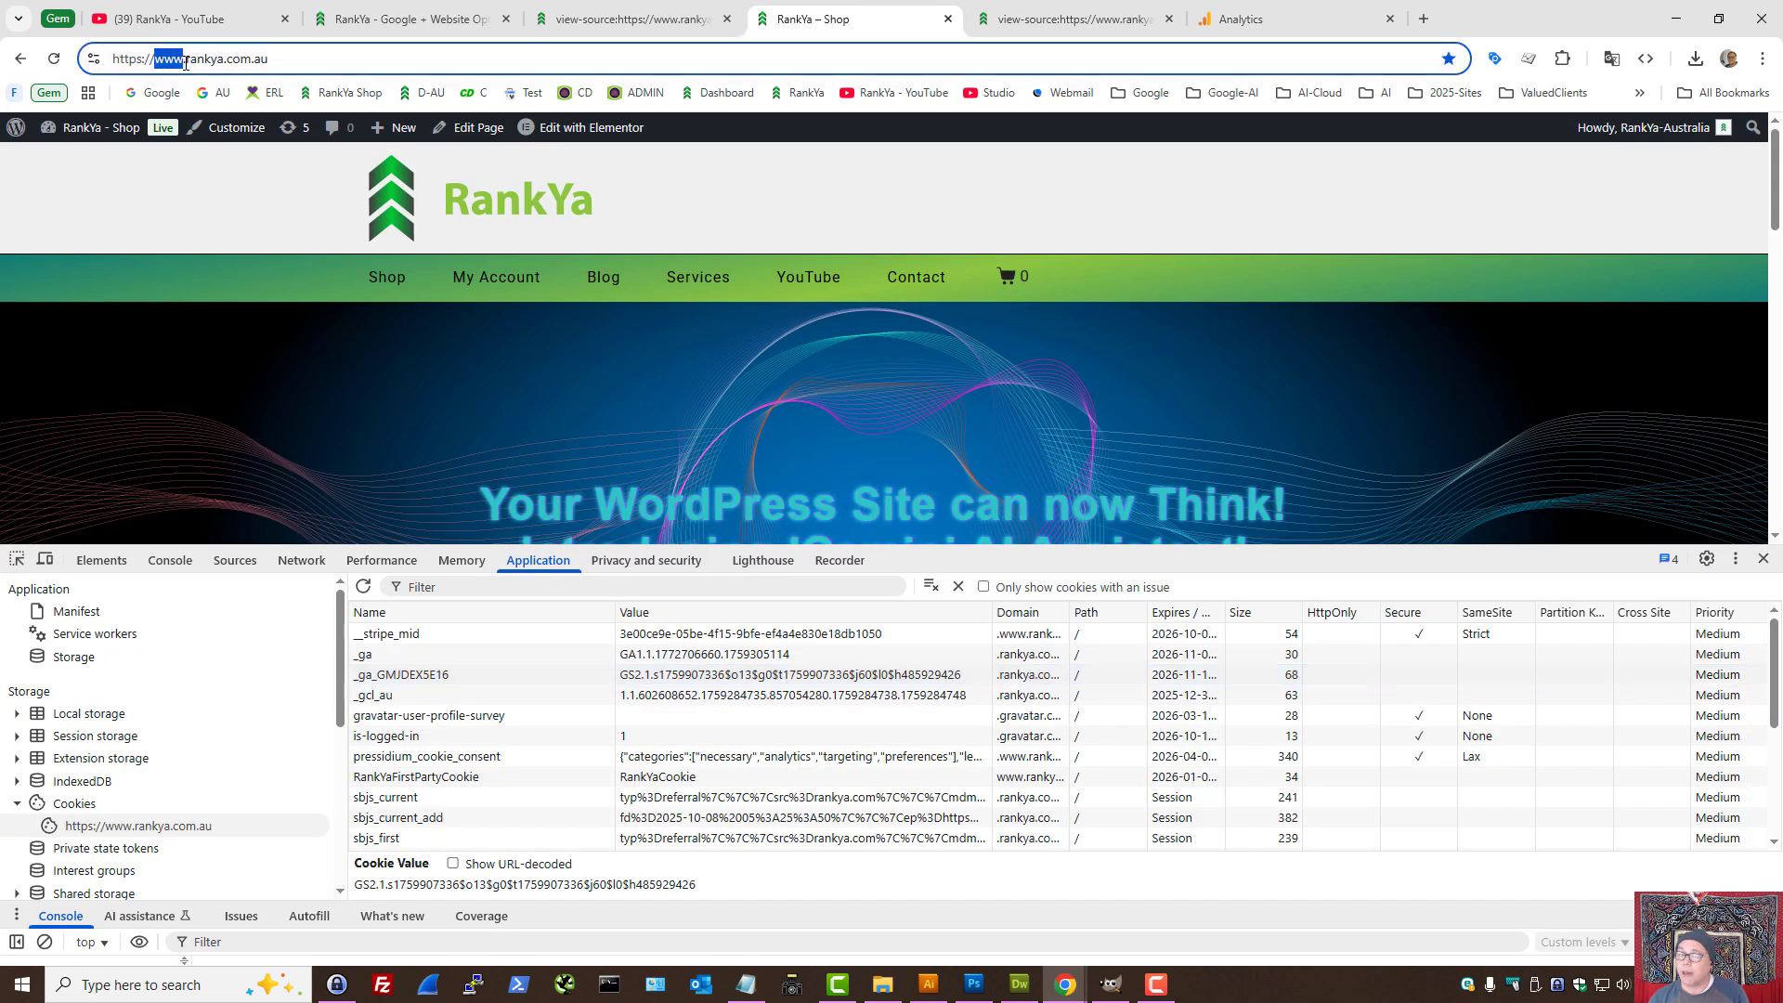
pyautogui.click(1281, 19)
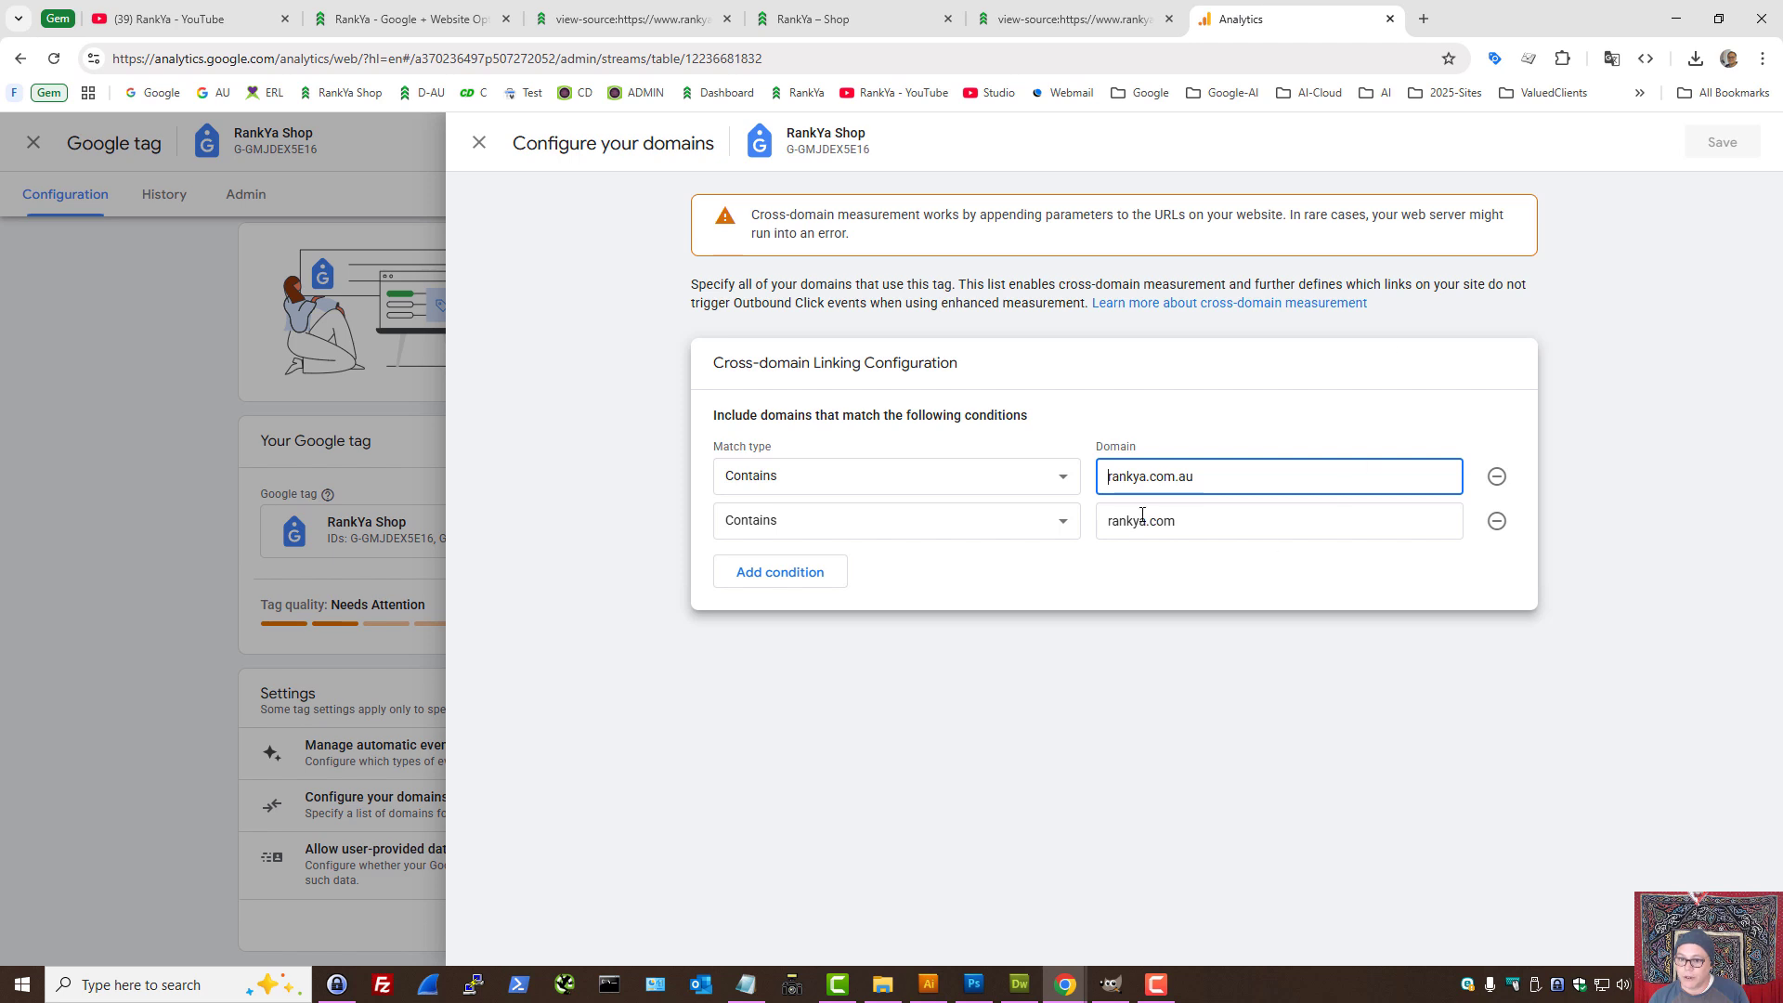
pyautogui.click(1108, 477)
pyautogui.write('www.')
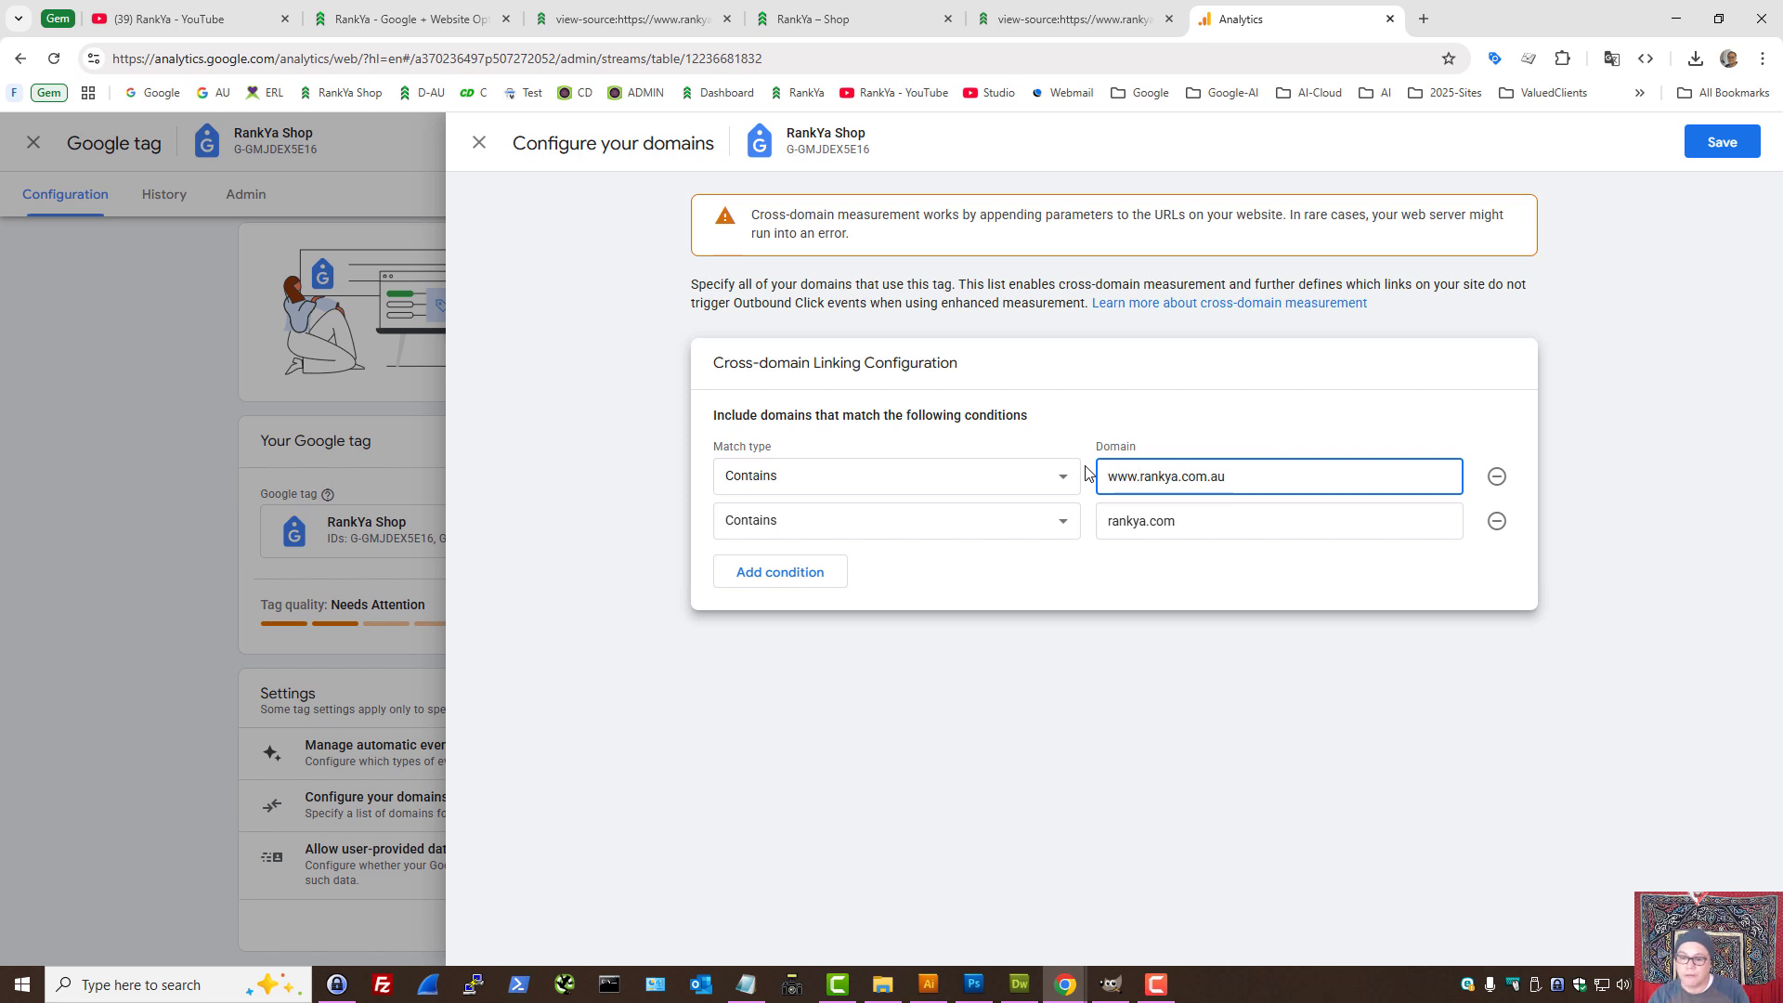
pyautogui.press('BackSpace')
pyautogui.press('BackSpace')
pyautogui.press('BackSpace')
pyautogui.press('BackSpace')
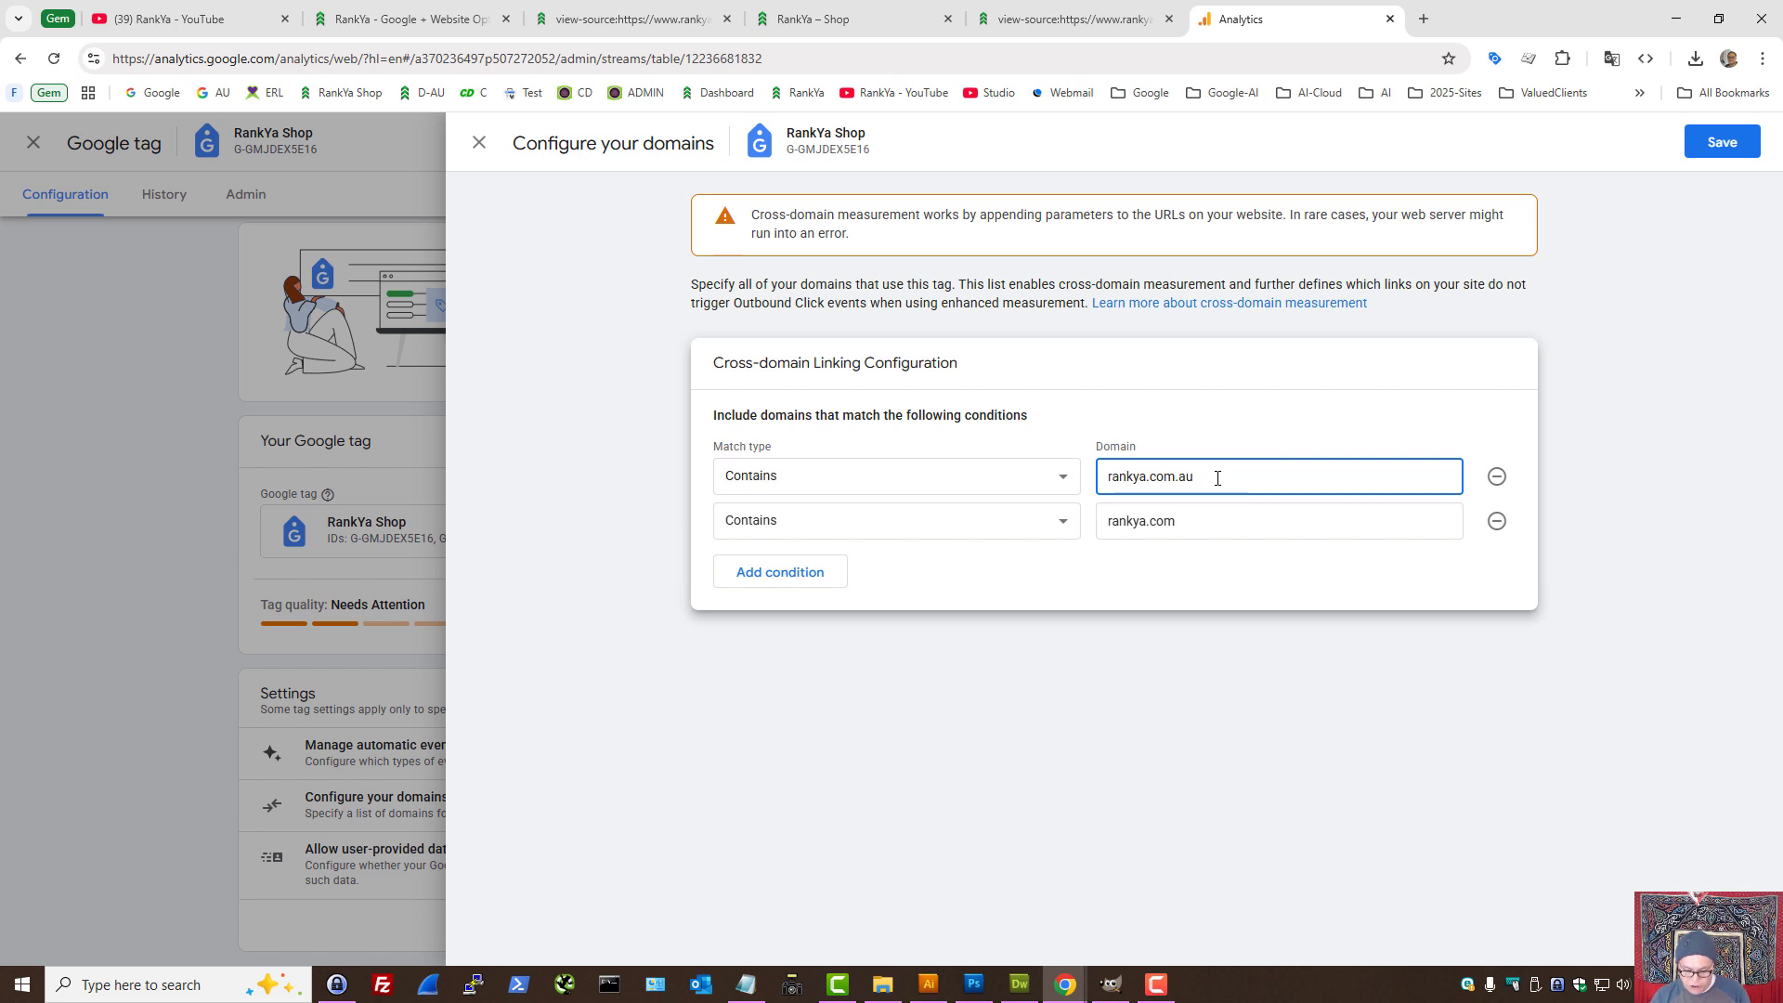
# - Try the prefix "shop." on the rankya.com.au domain condition, remove it, and discard the unsaved domain changes
pyautogui.write('shopp')
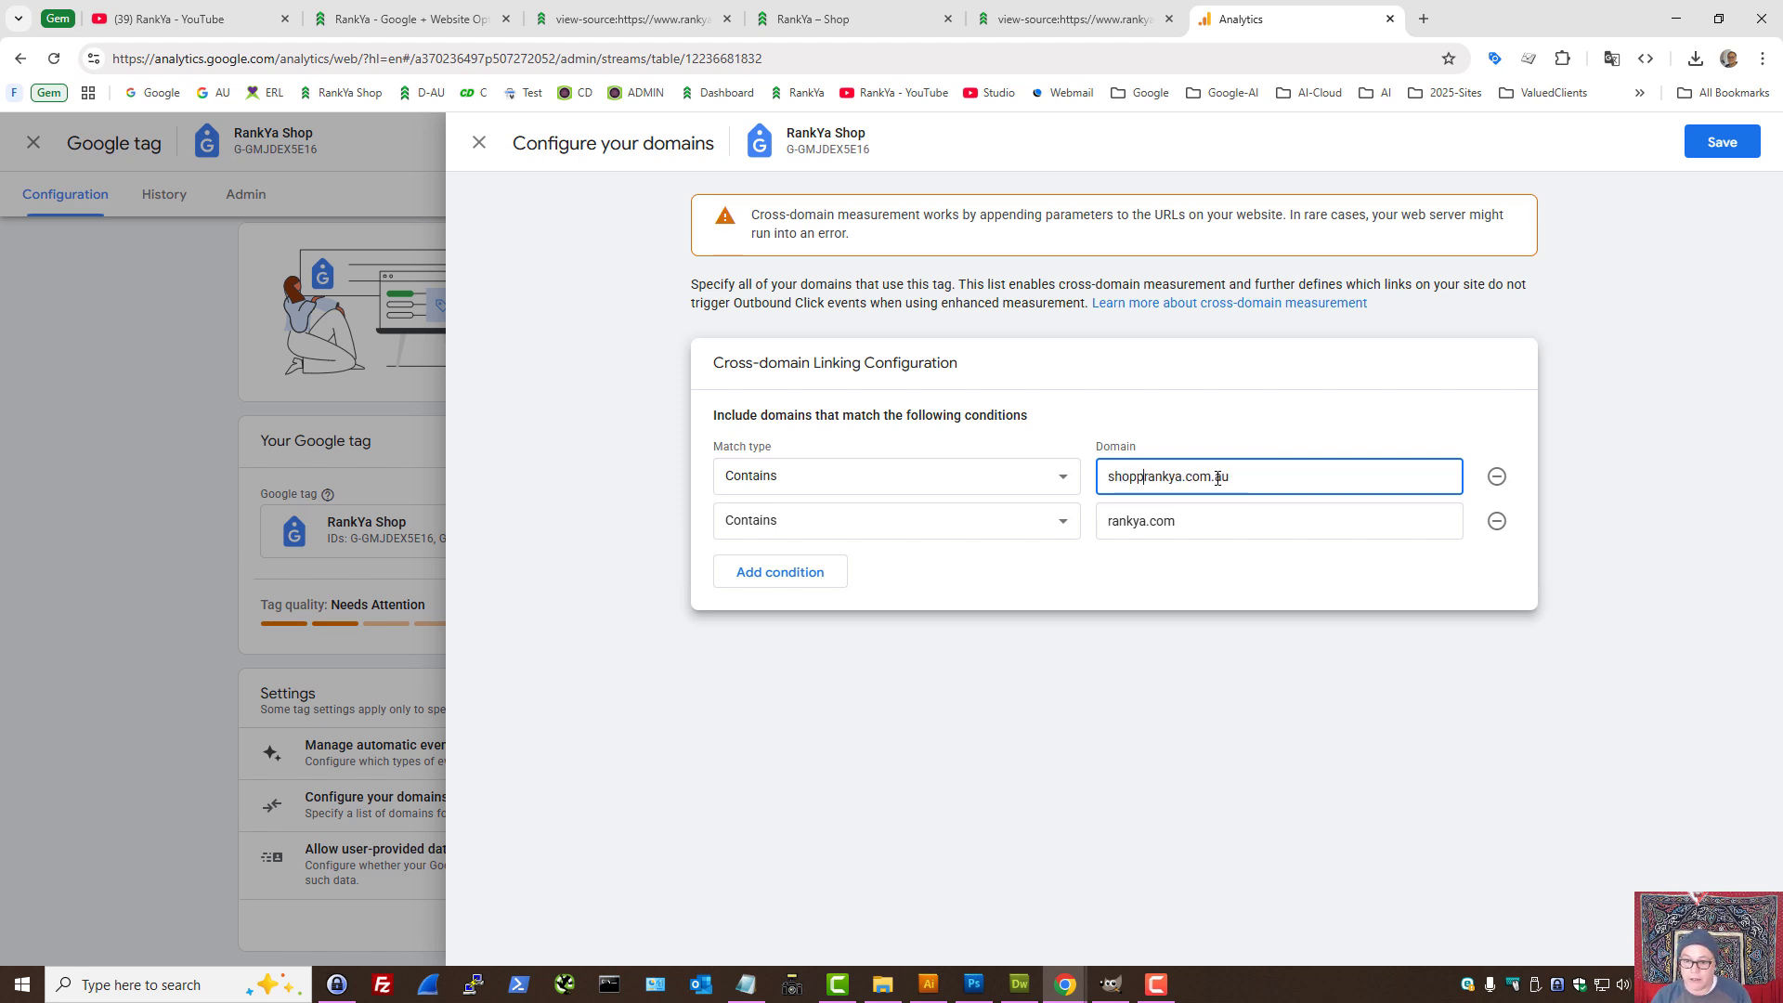
pyautogui.press('BackSpace')
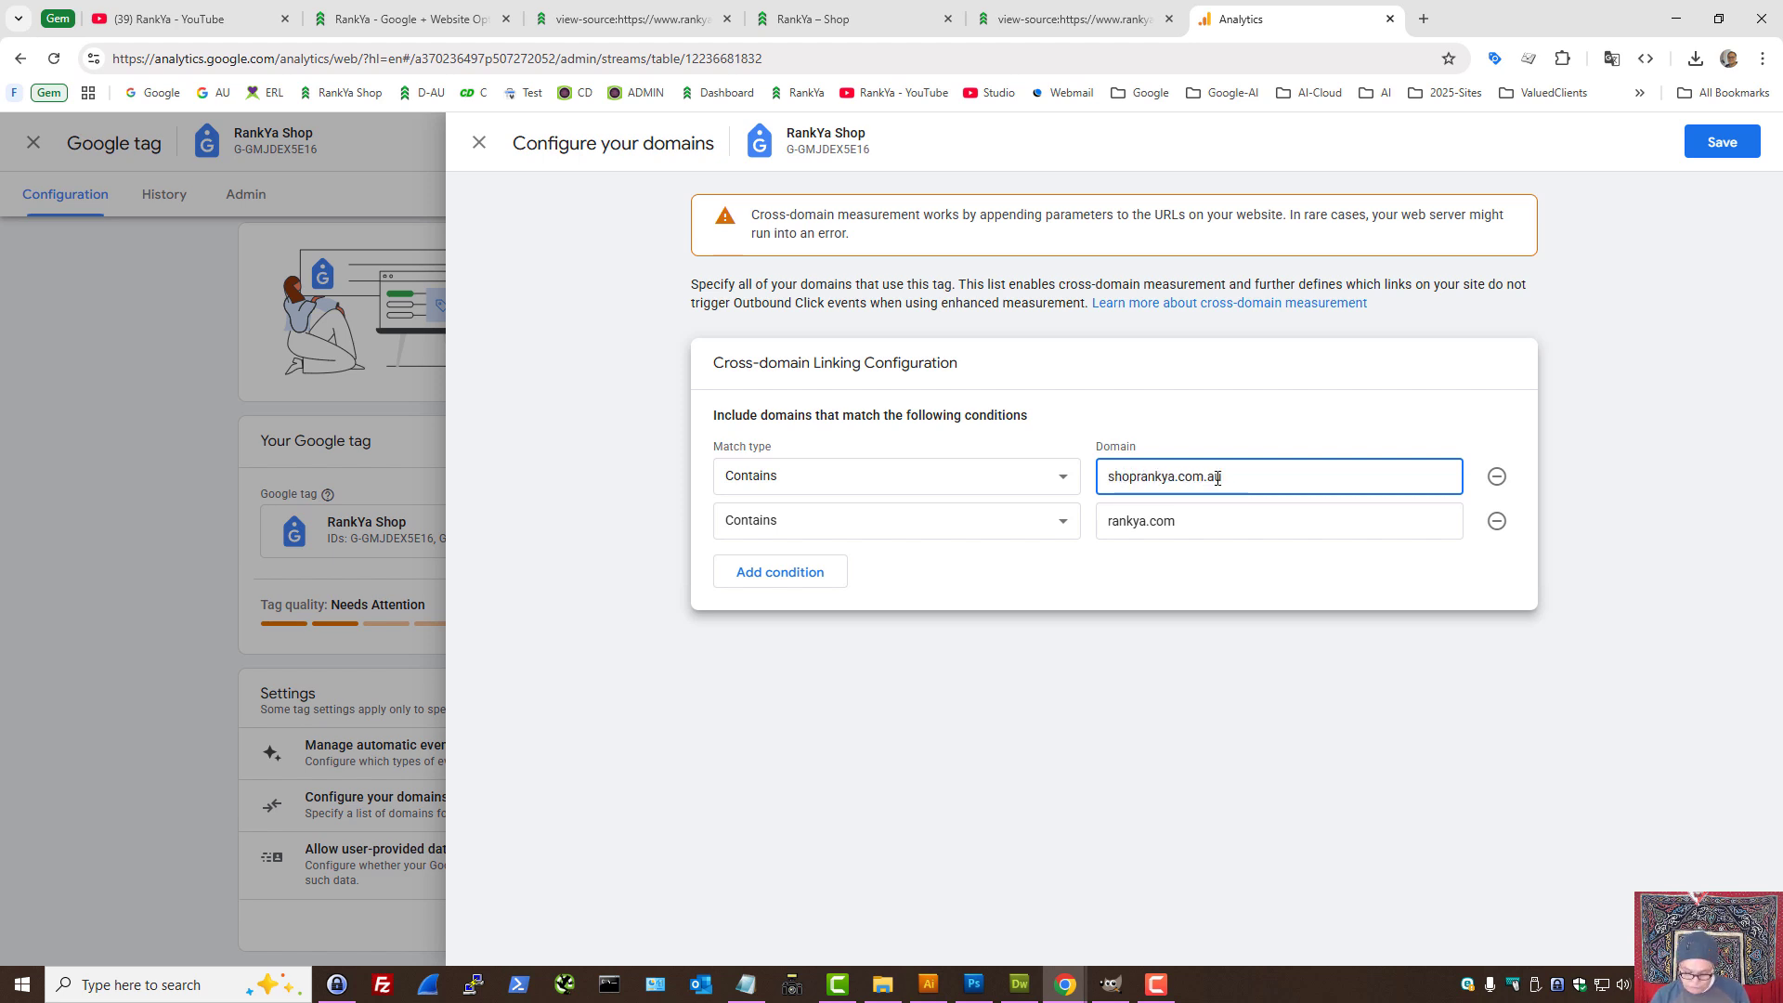
pyautogui.write('.')
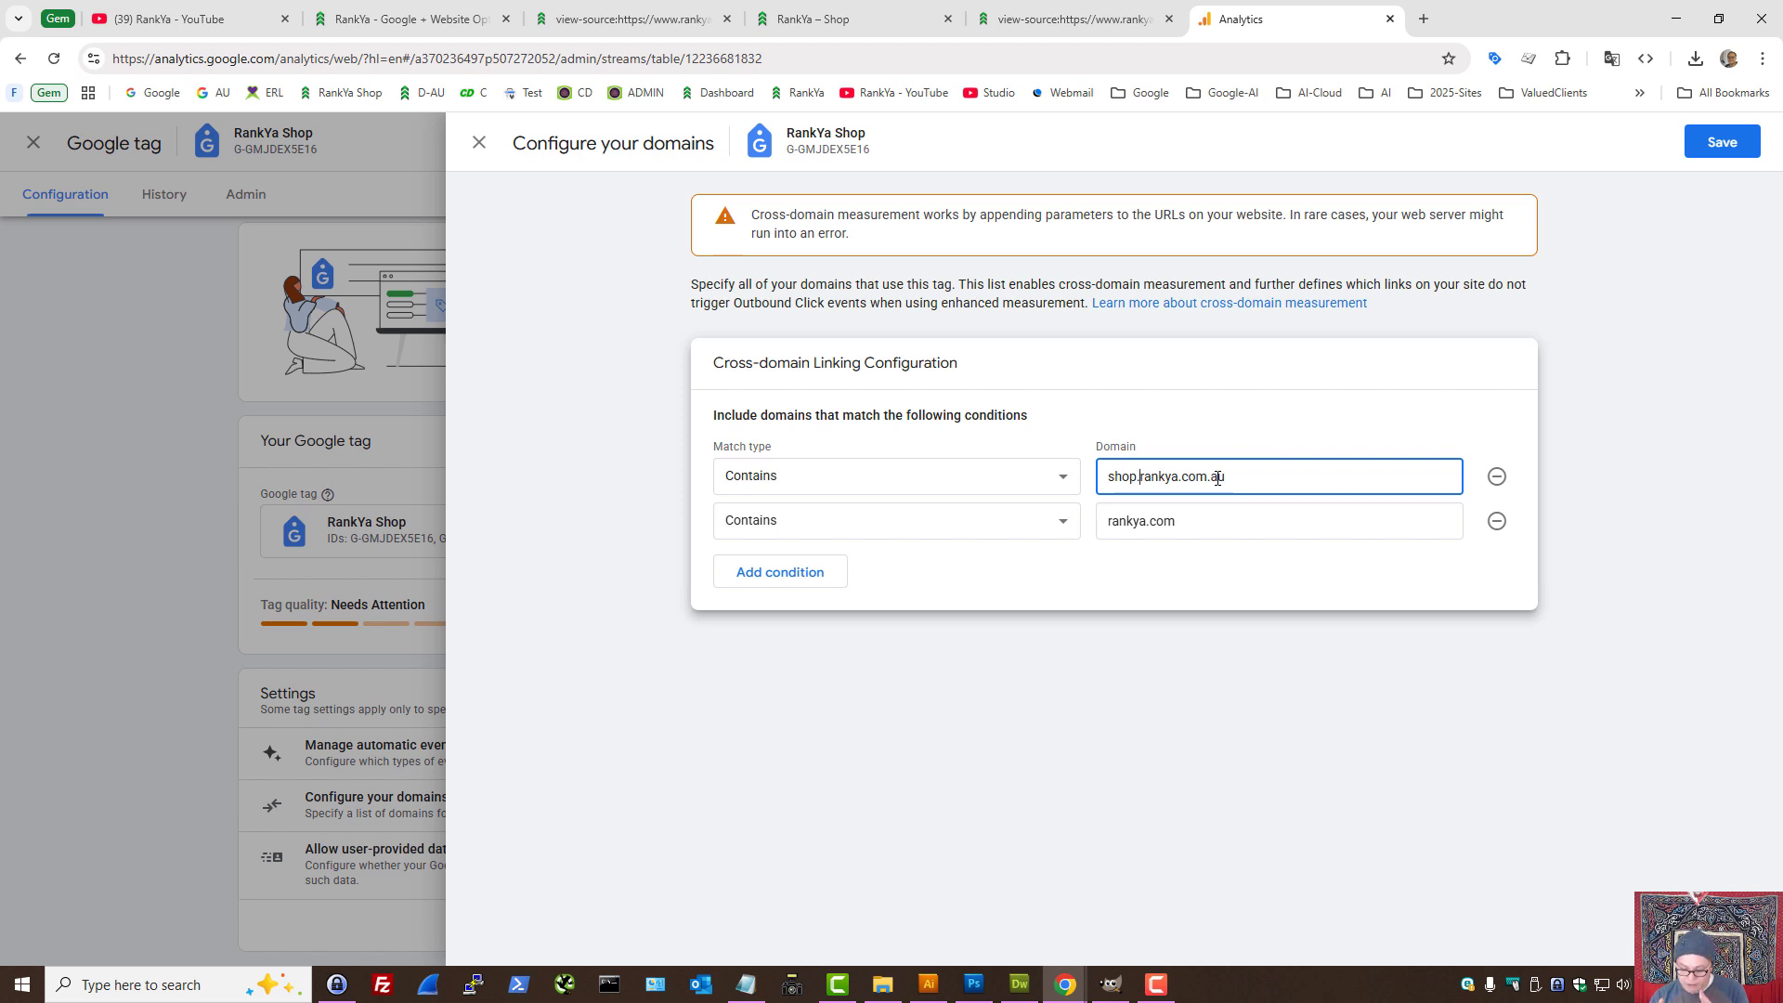
pyautogui.press('BackSpace')
pyautogui.press('BackSpace')
pyautogui.press('BackSpace')
pyautogui.press('BackSpace')
pyautogui.press('BackSpace')
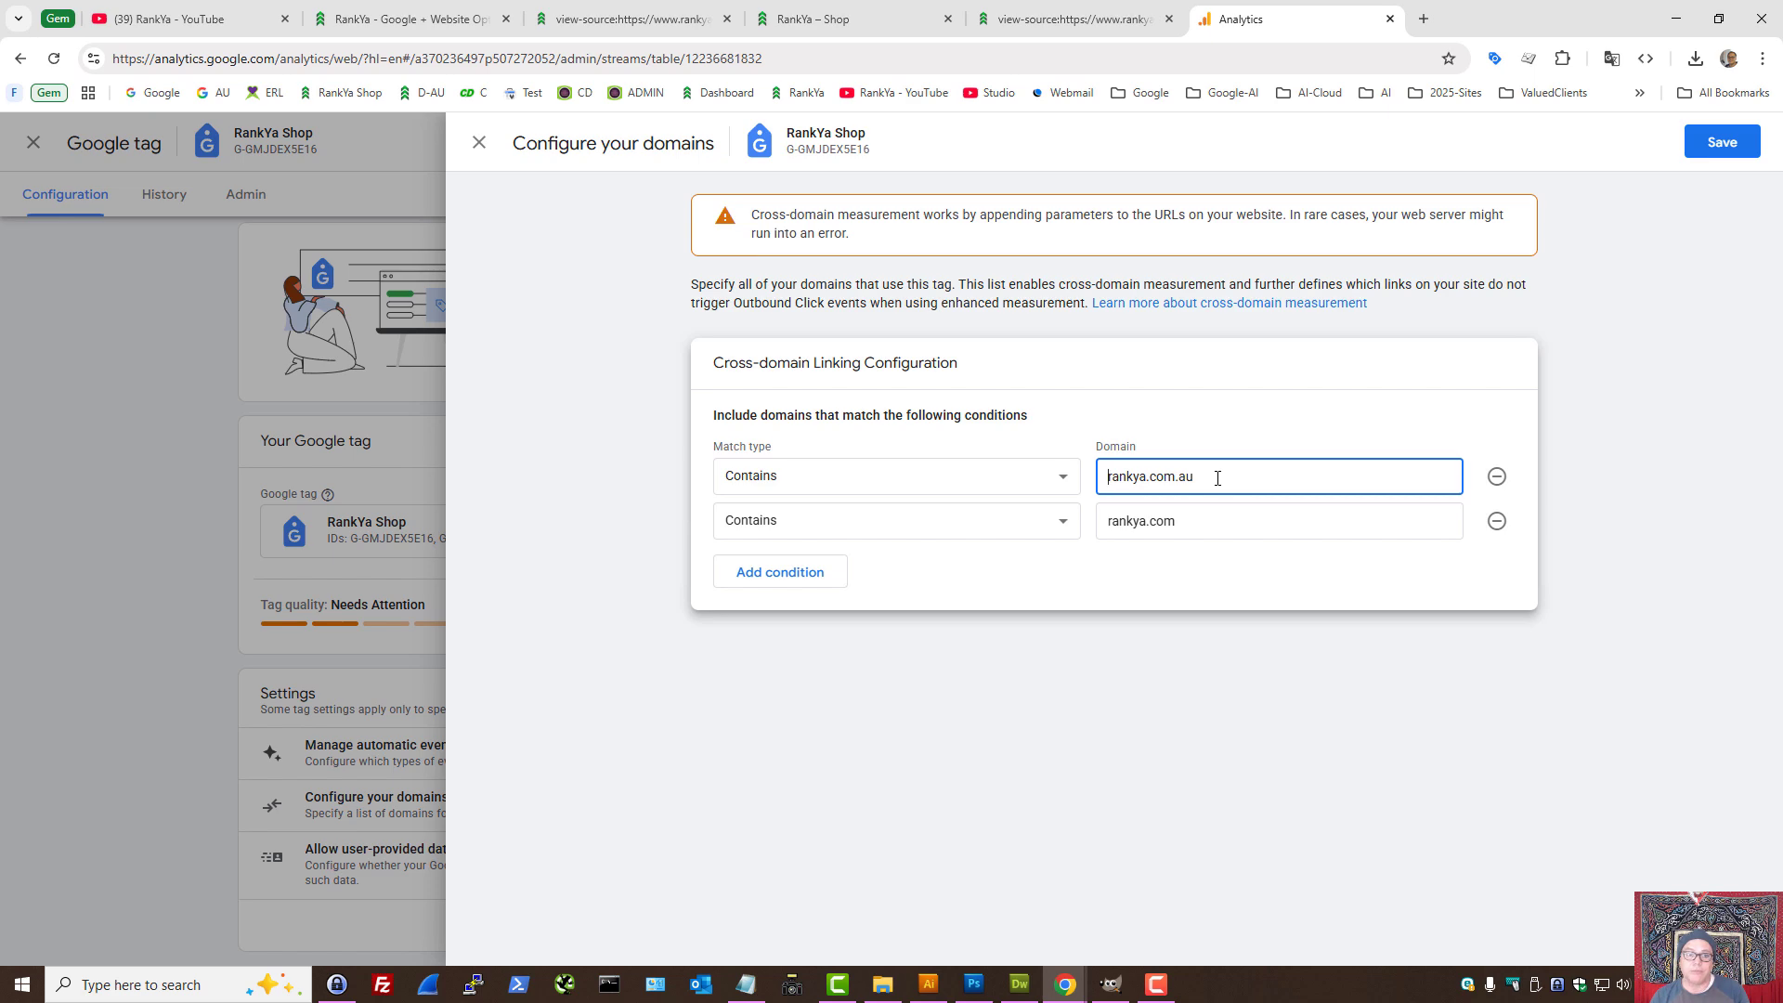
pyautogui.click(479, 143)
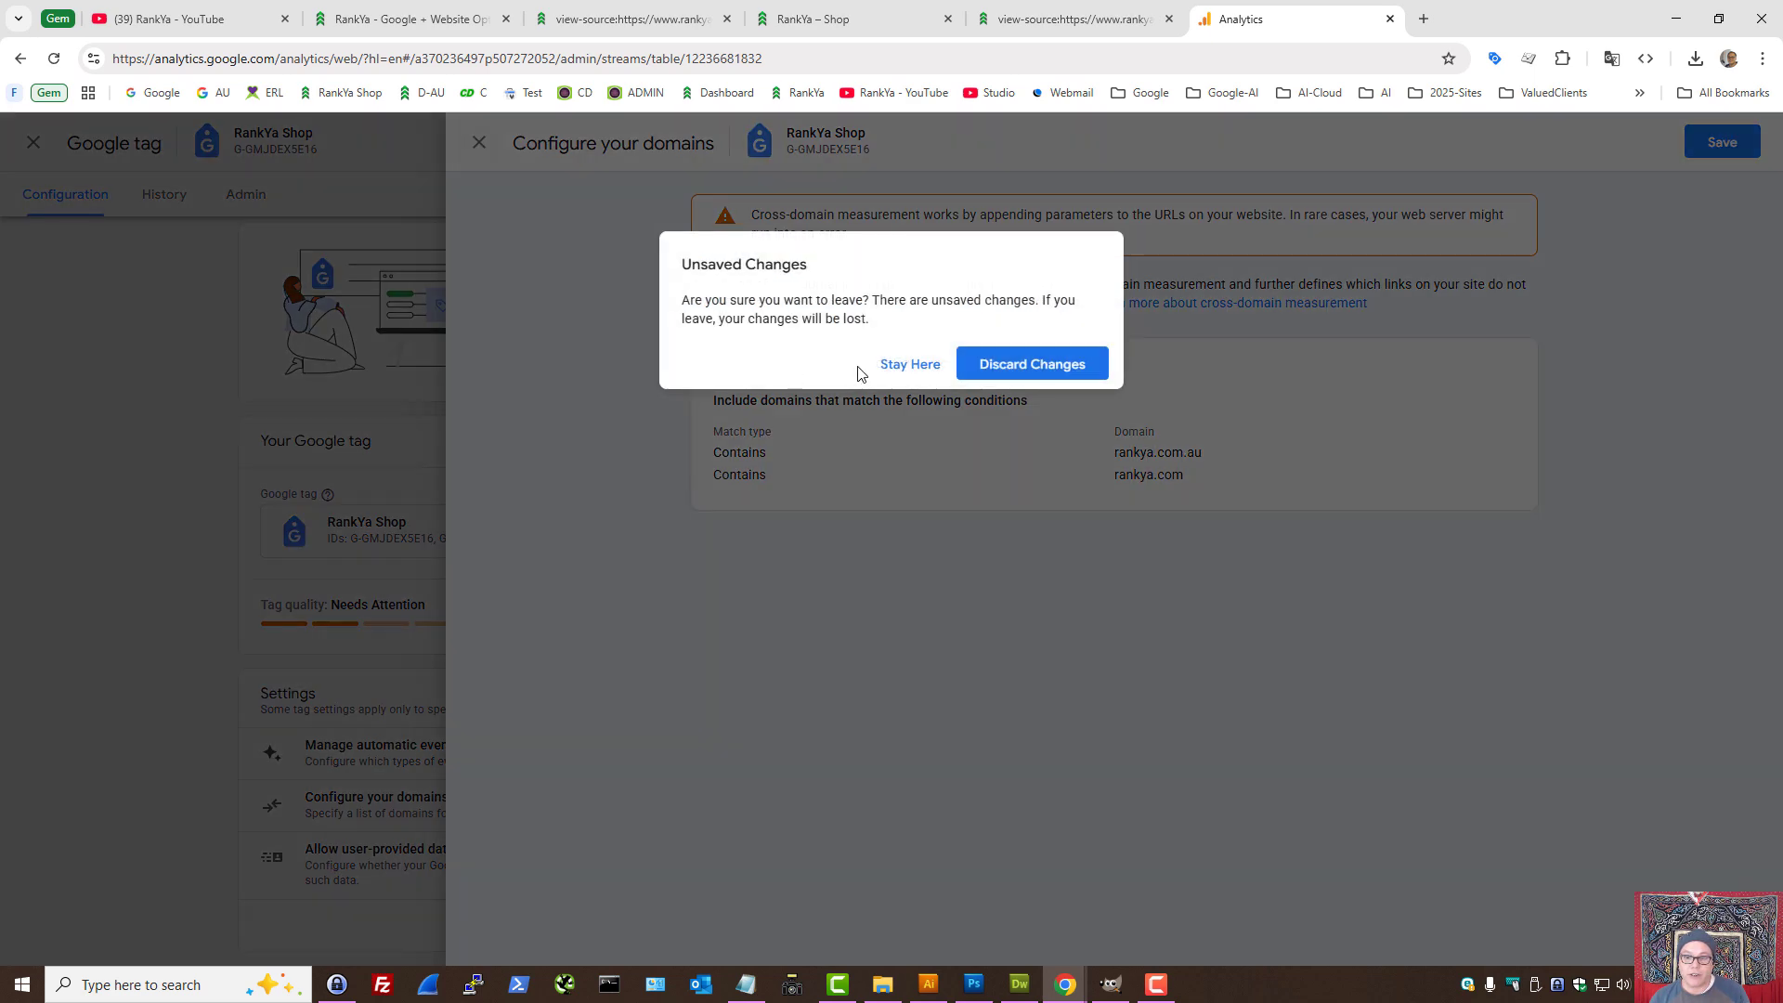
pyautogui.click(1030, 364)
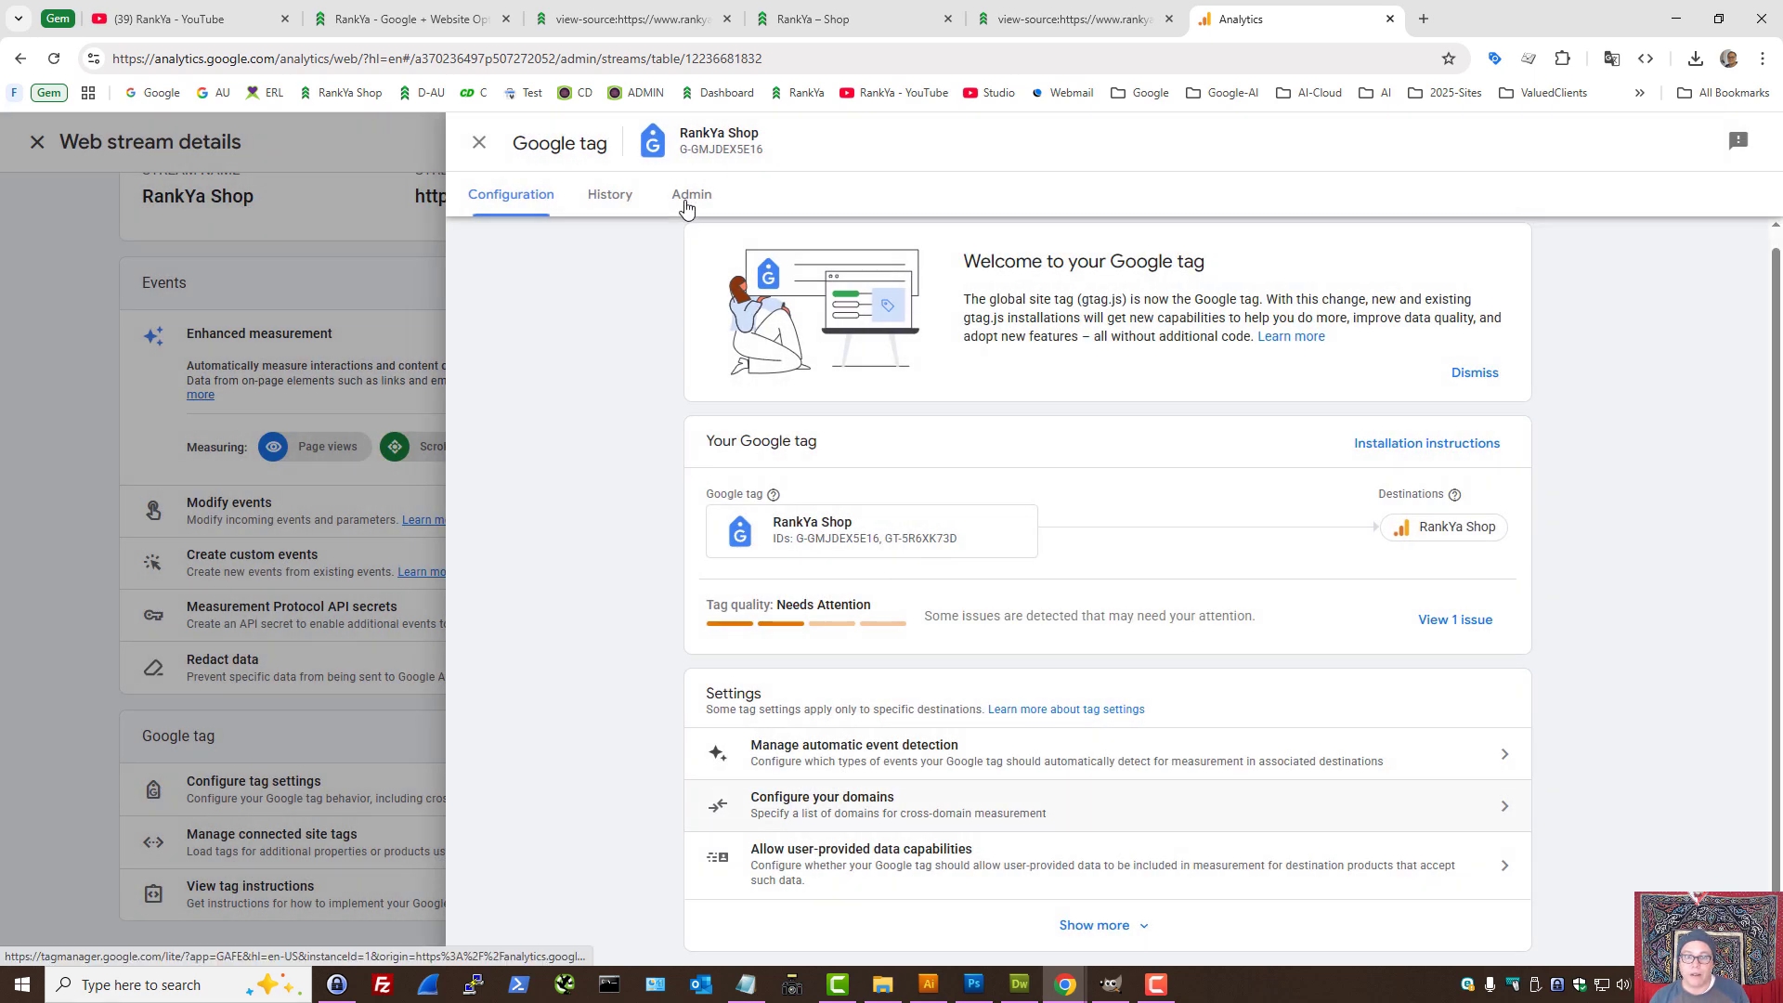
pyautogui.click(684, 195)
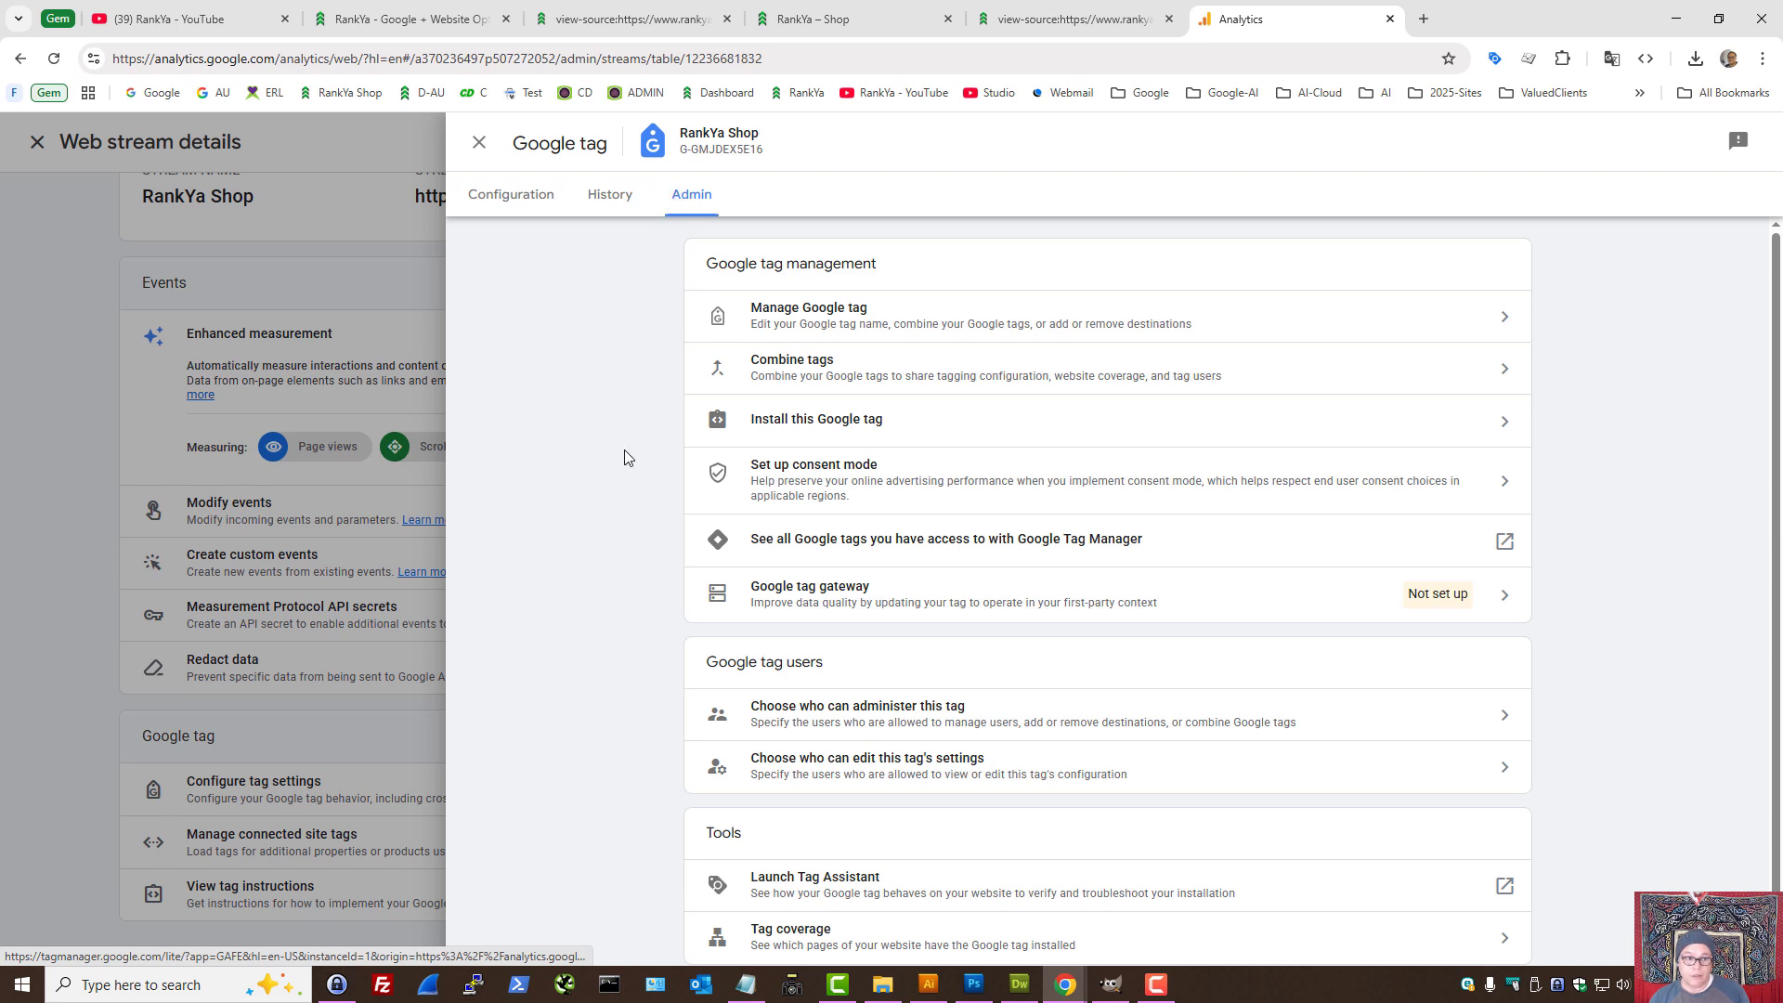
pyautogui.scroll(-1, 618, 645)
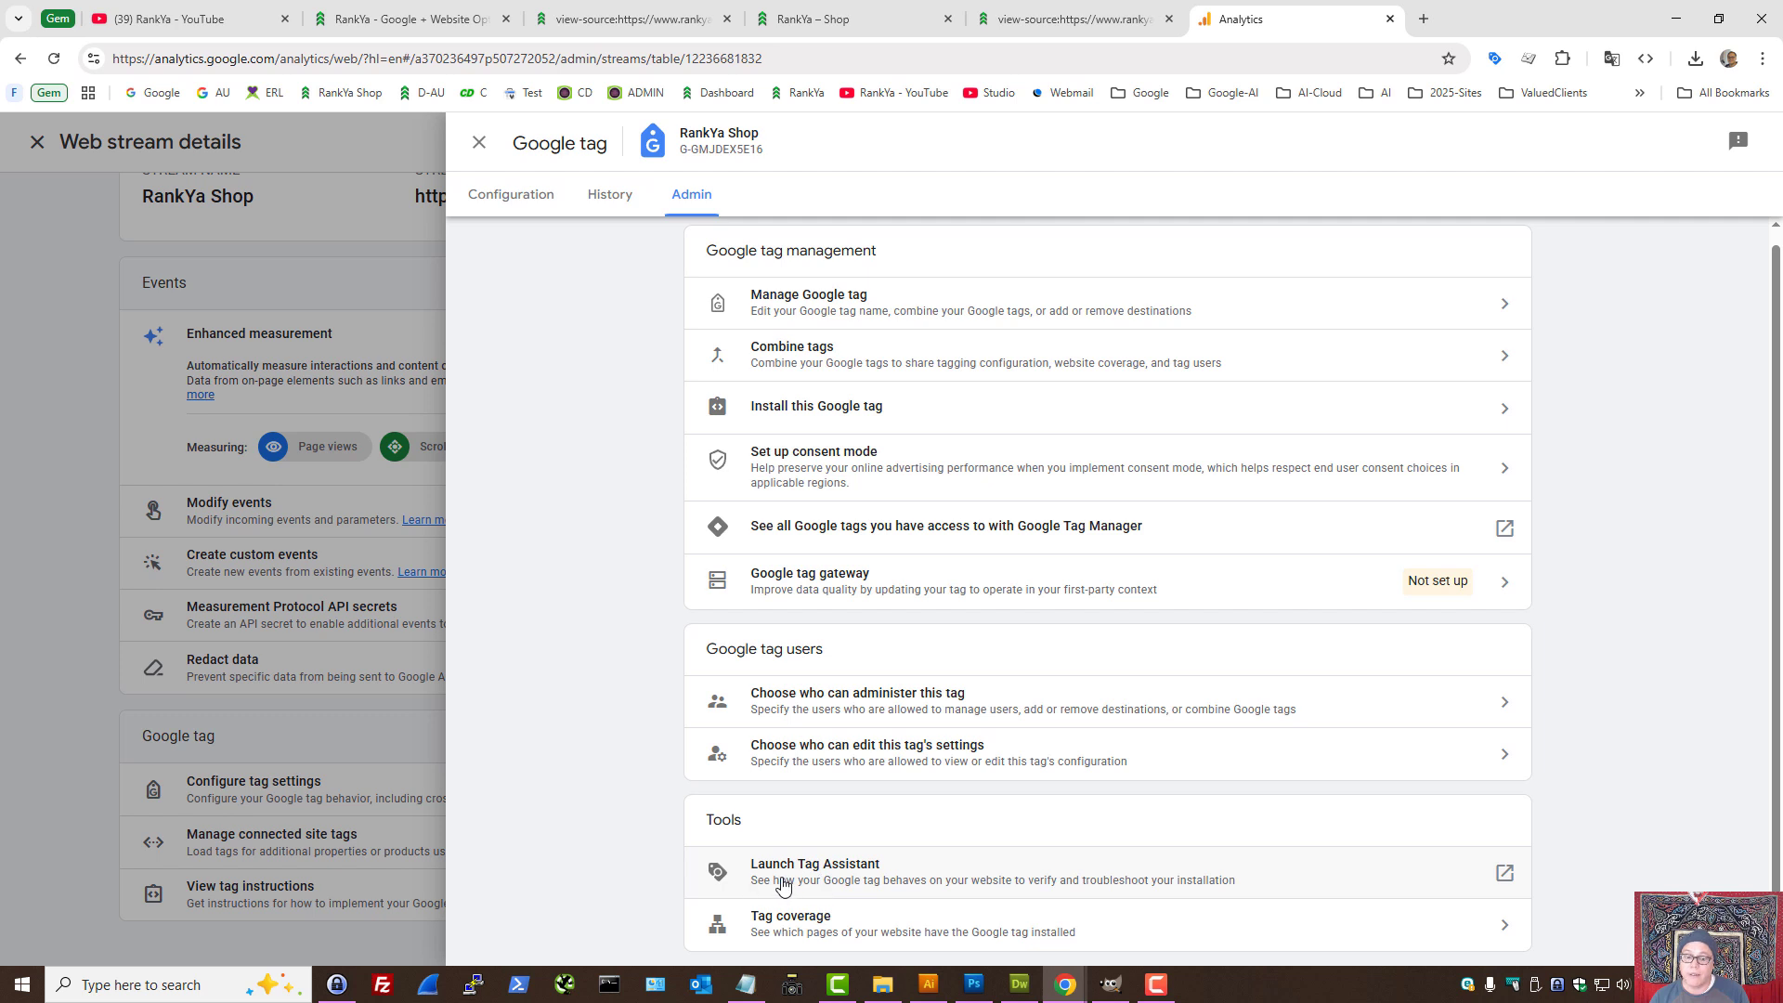
pyautogui.click(817, 878)
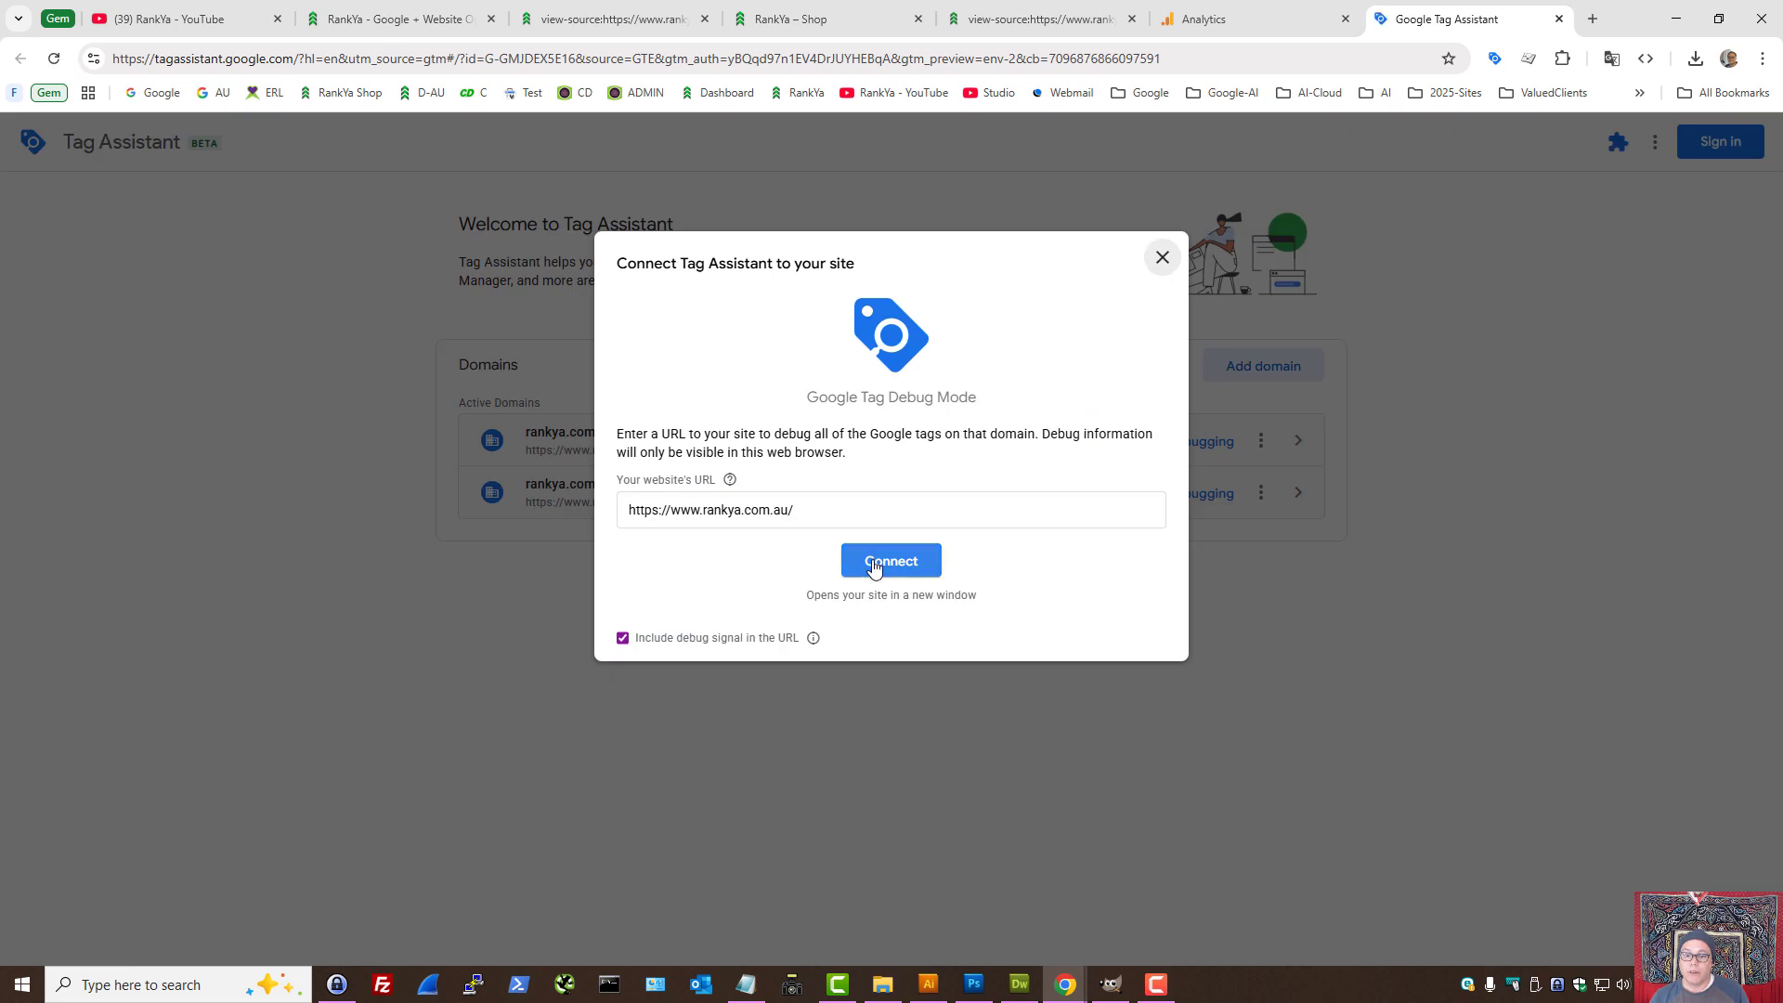
pyautogui.click(824, 510)
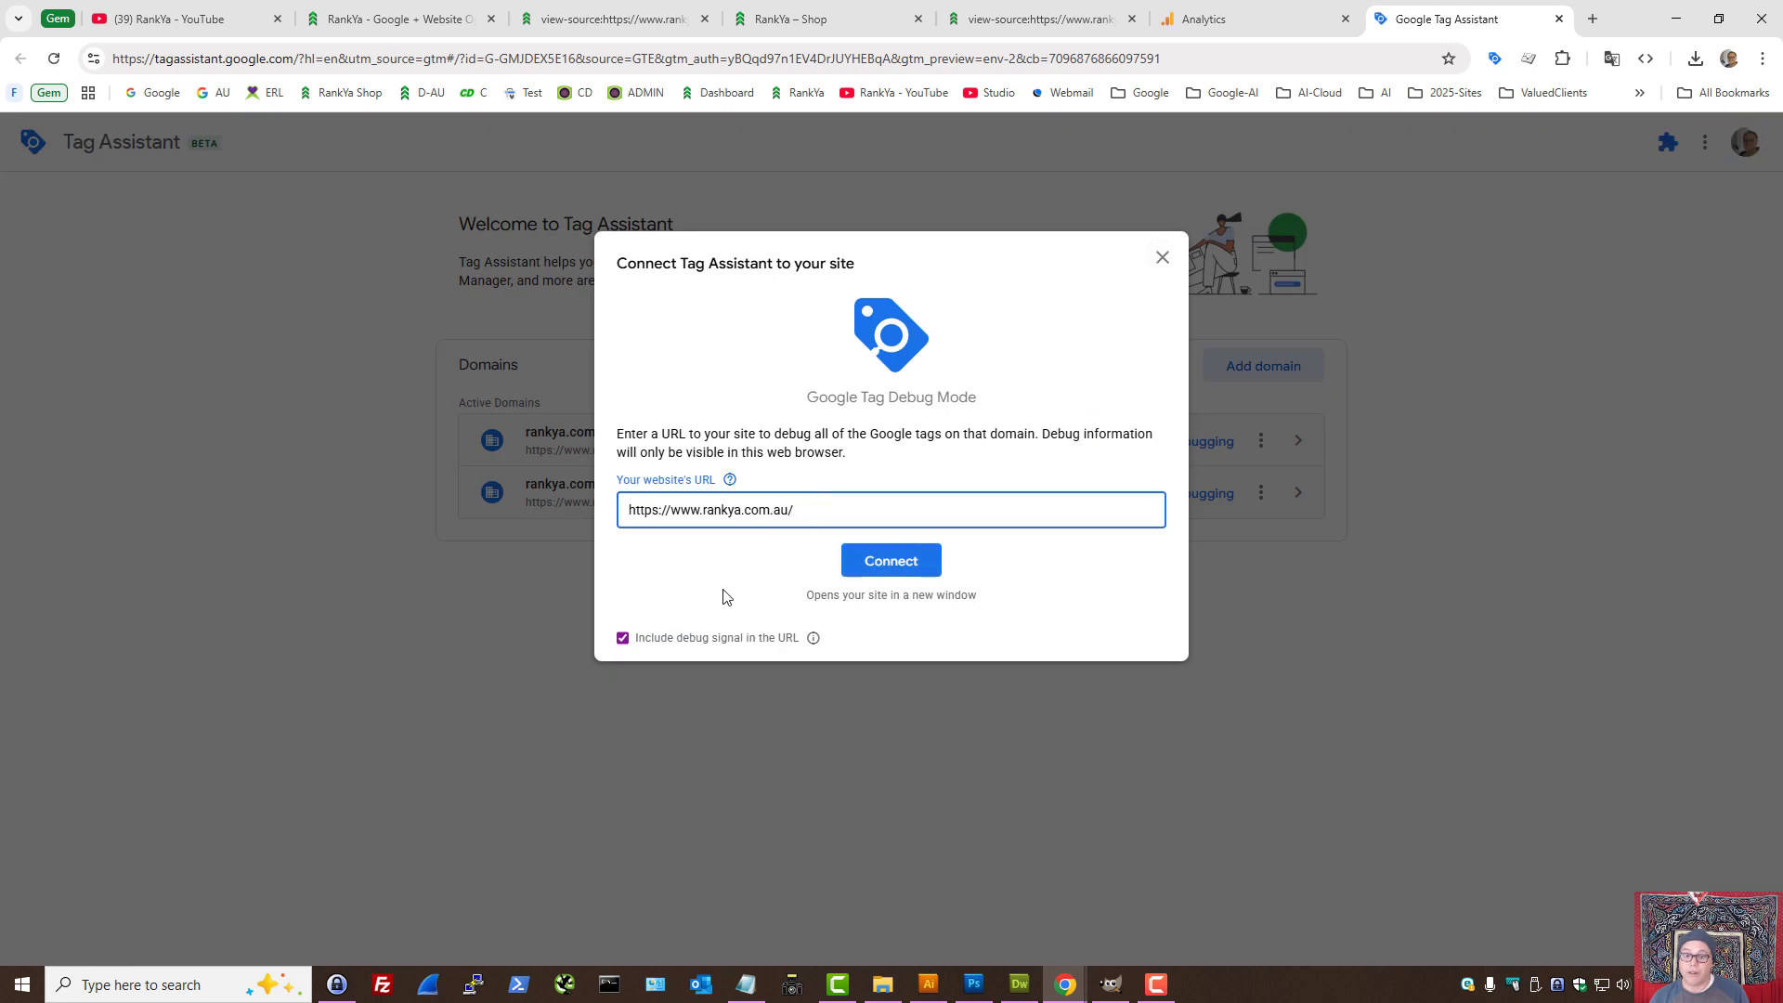
pyautogui.click(887, 561)
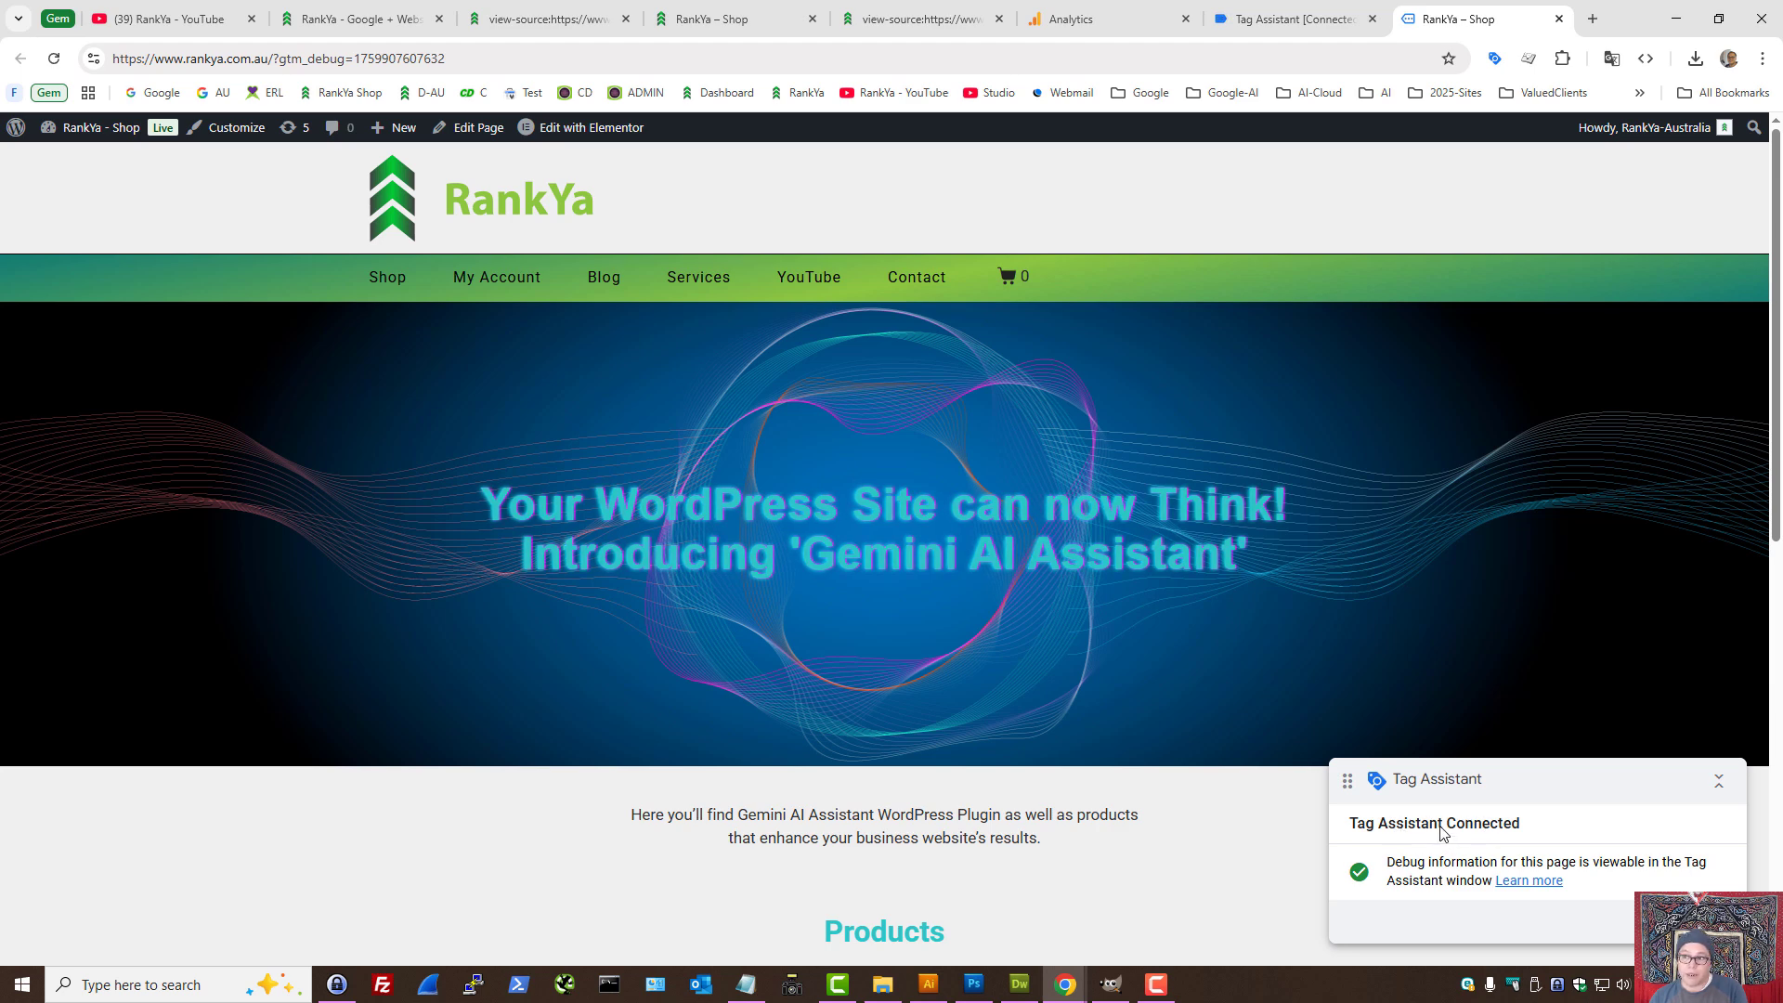
# - Check the installed browser extensions and examine the Tag Assistant summary for rankya.com.au alongside the connected shop page
pyautogui.click(1563, 59)
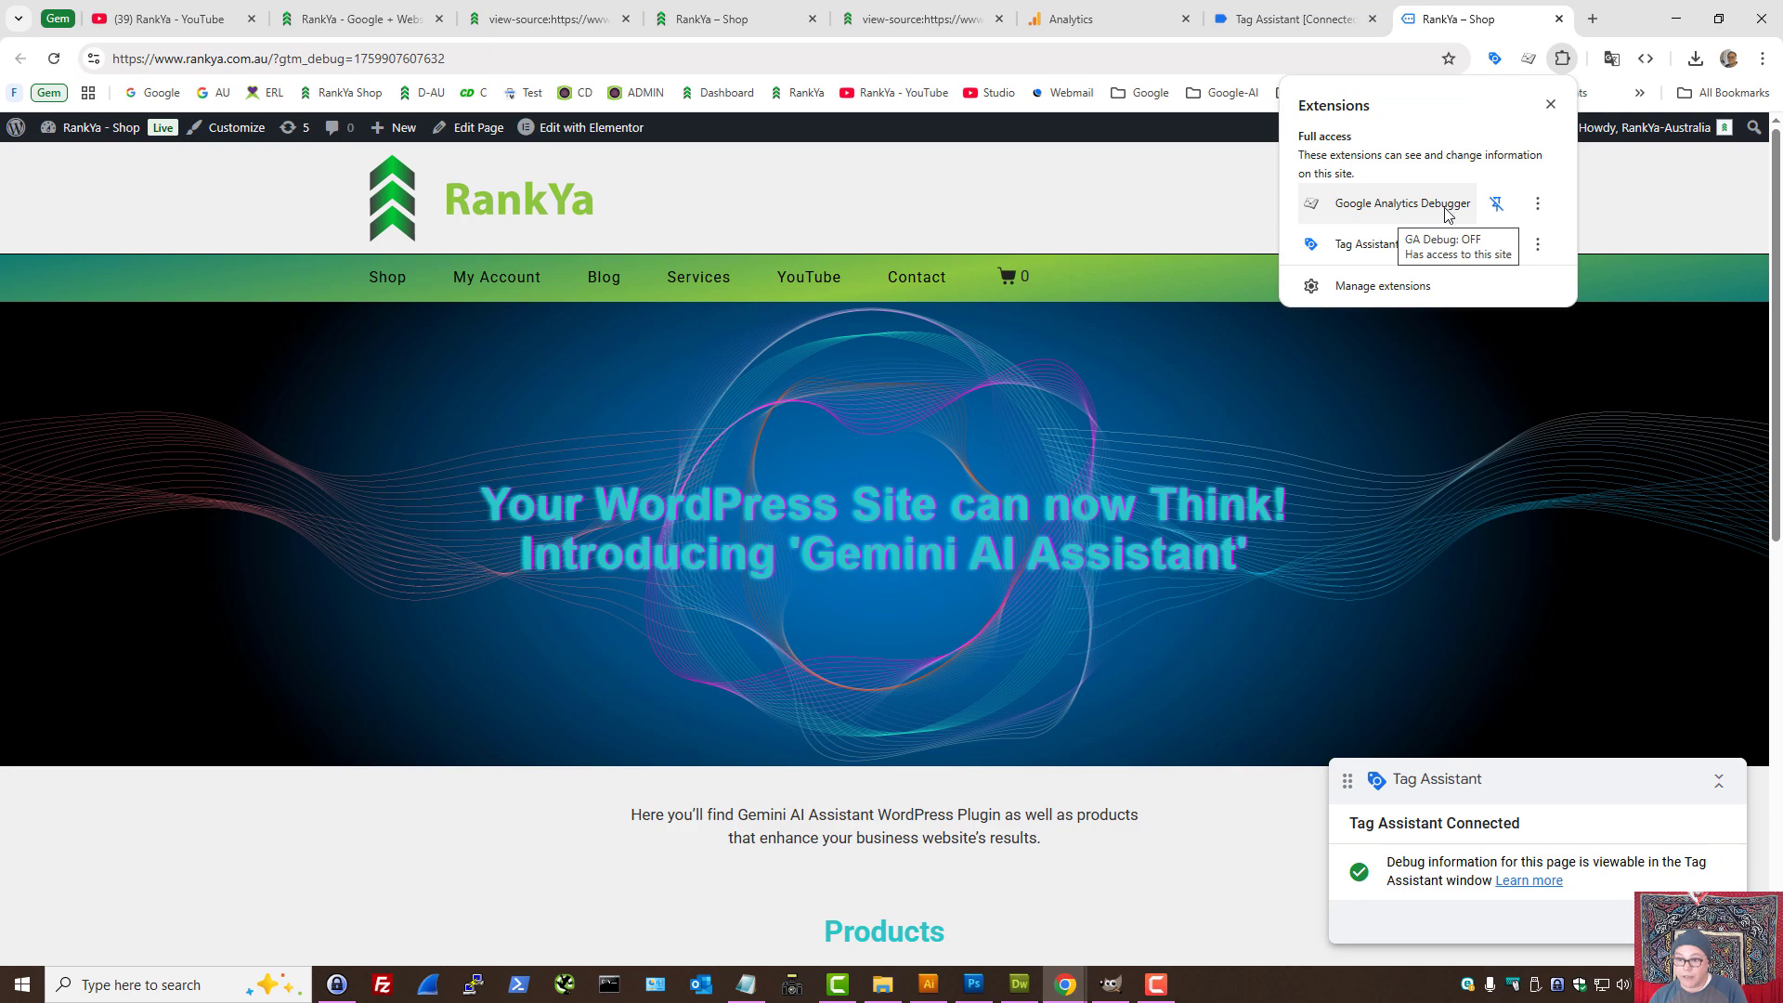
pyautogui.click(1291, 18)
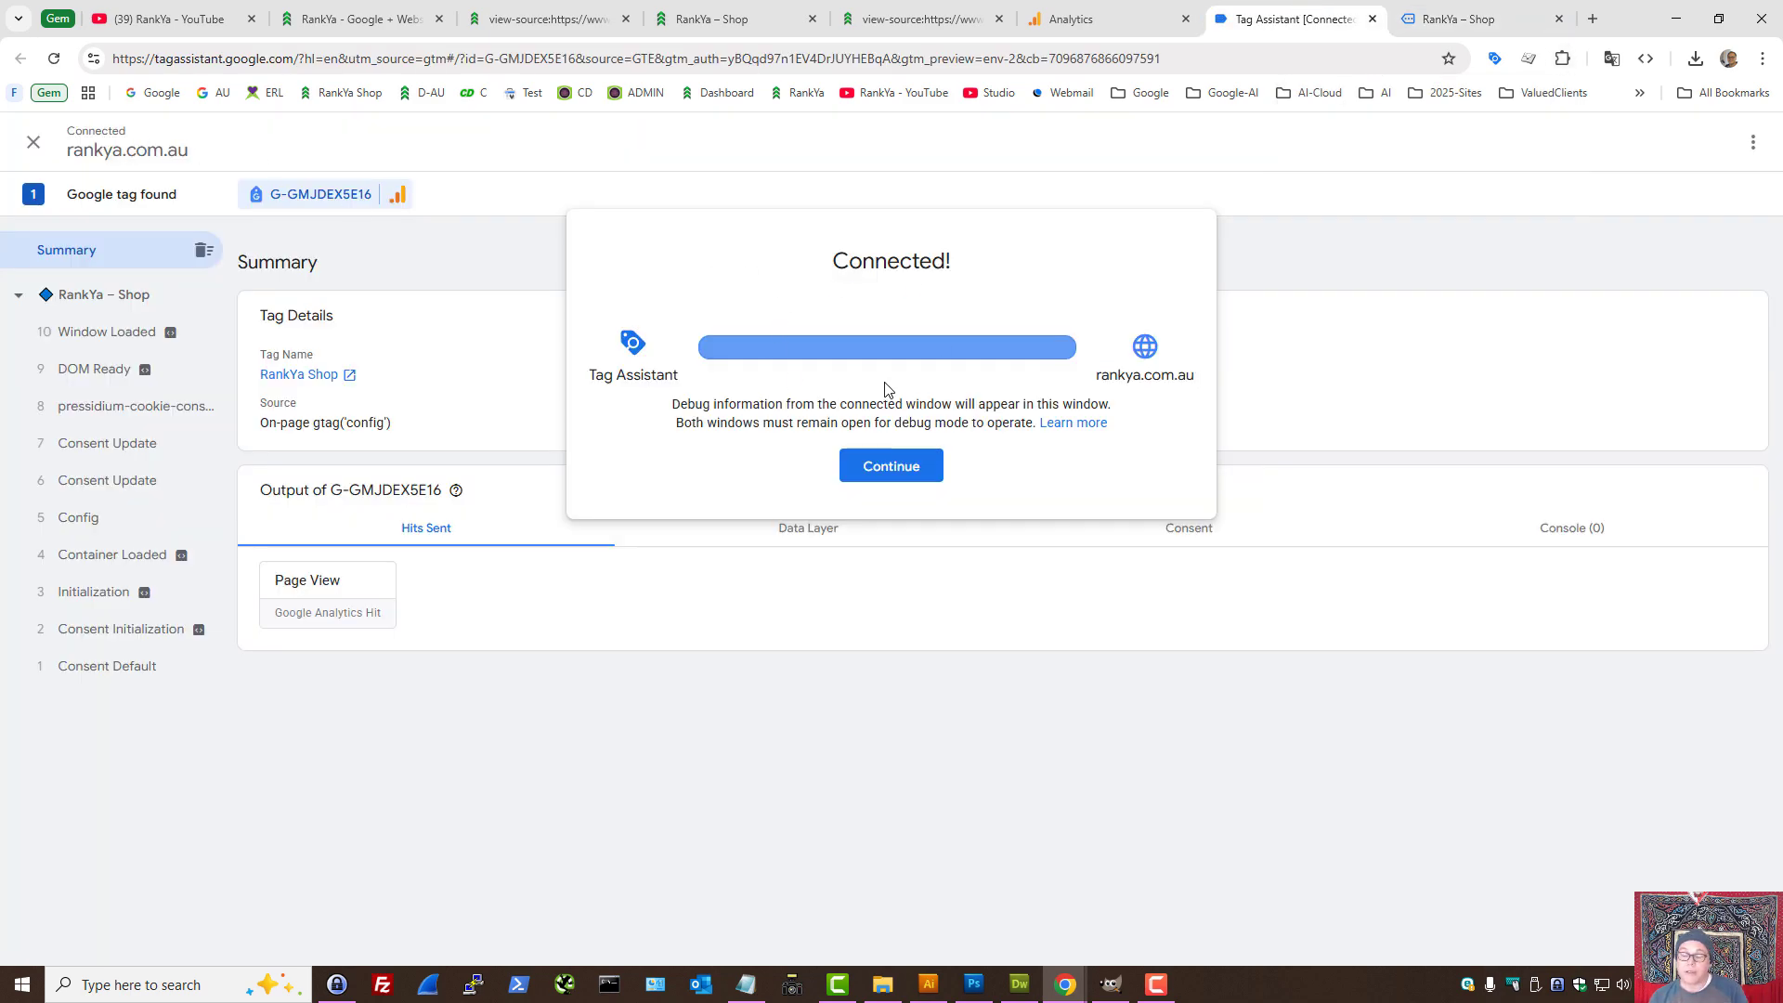
pyautogui.click(894, 466)
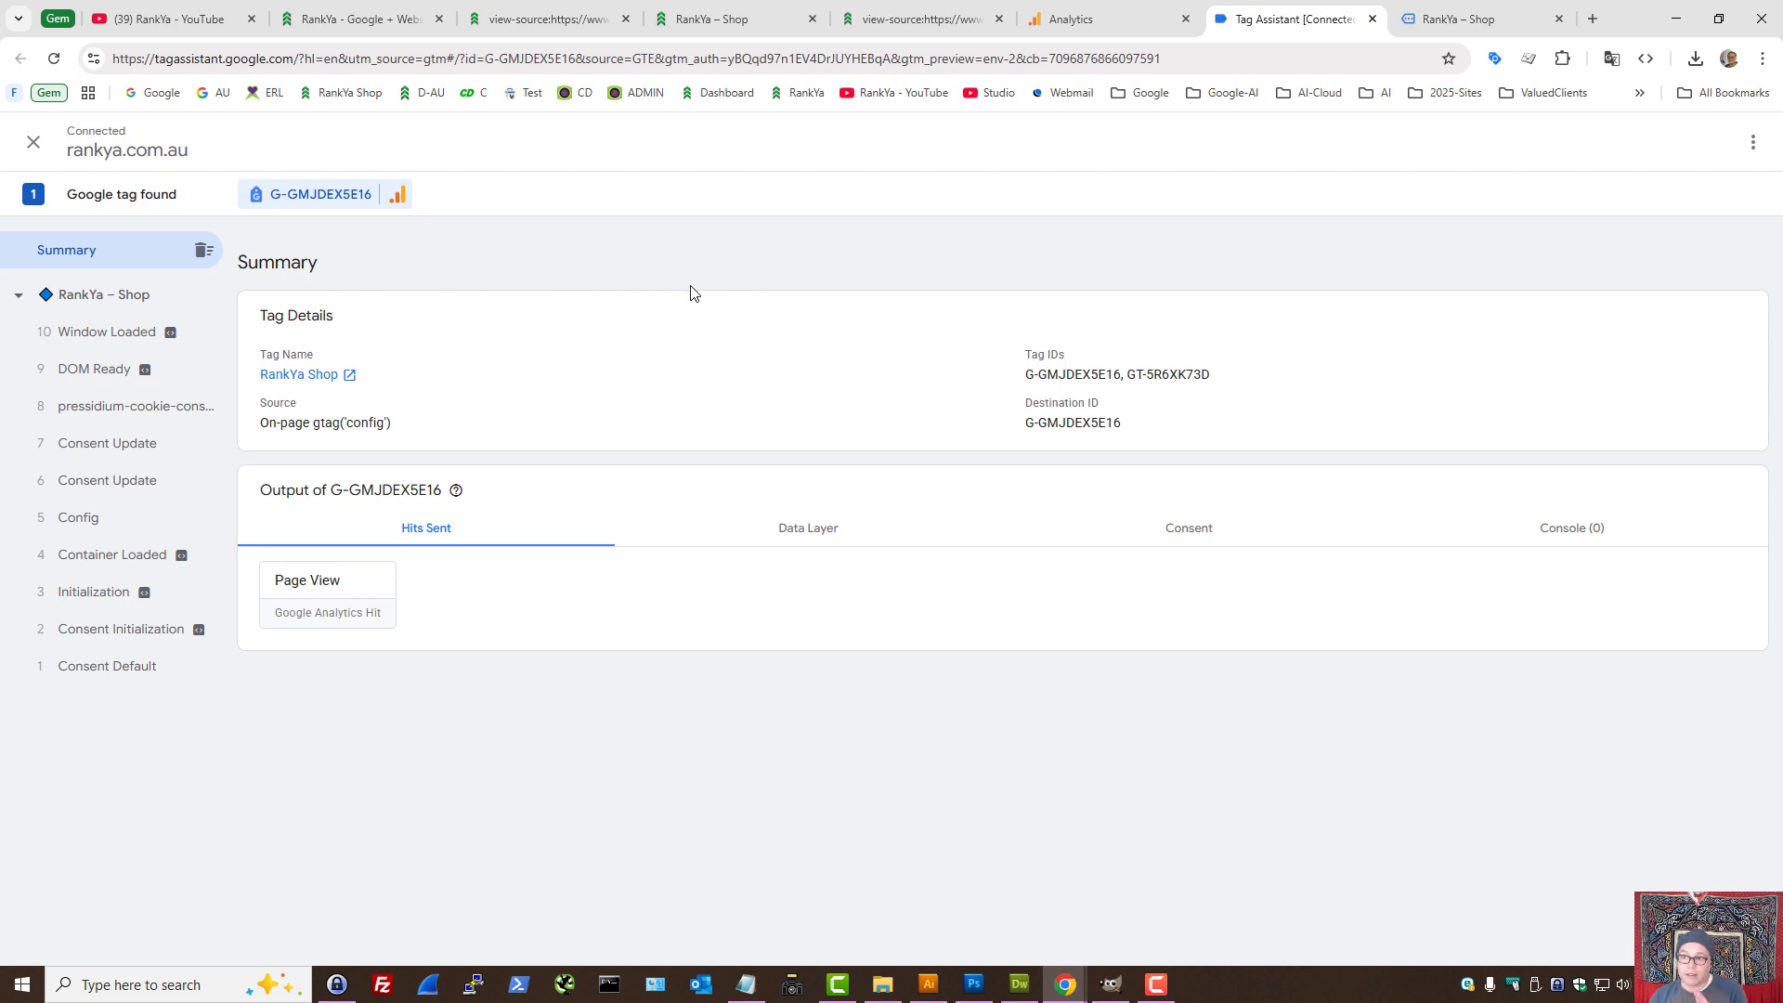
pyautogui.click(1517, 9)
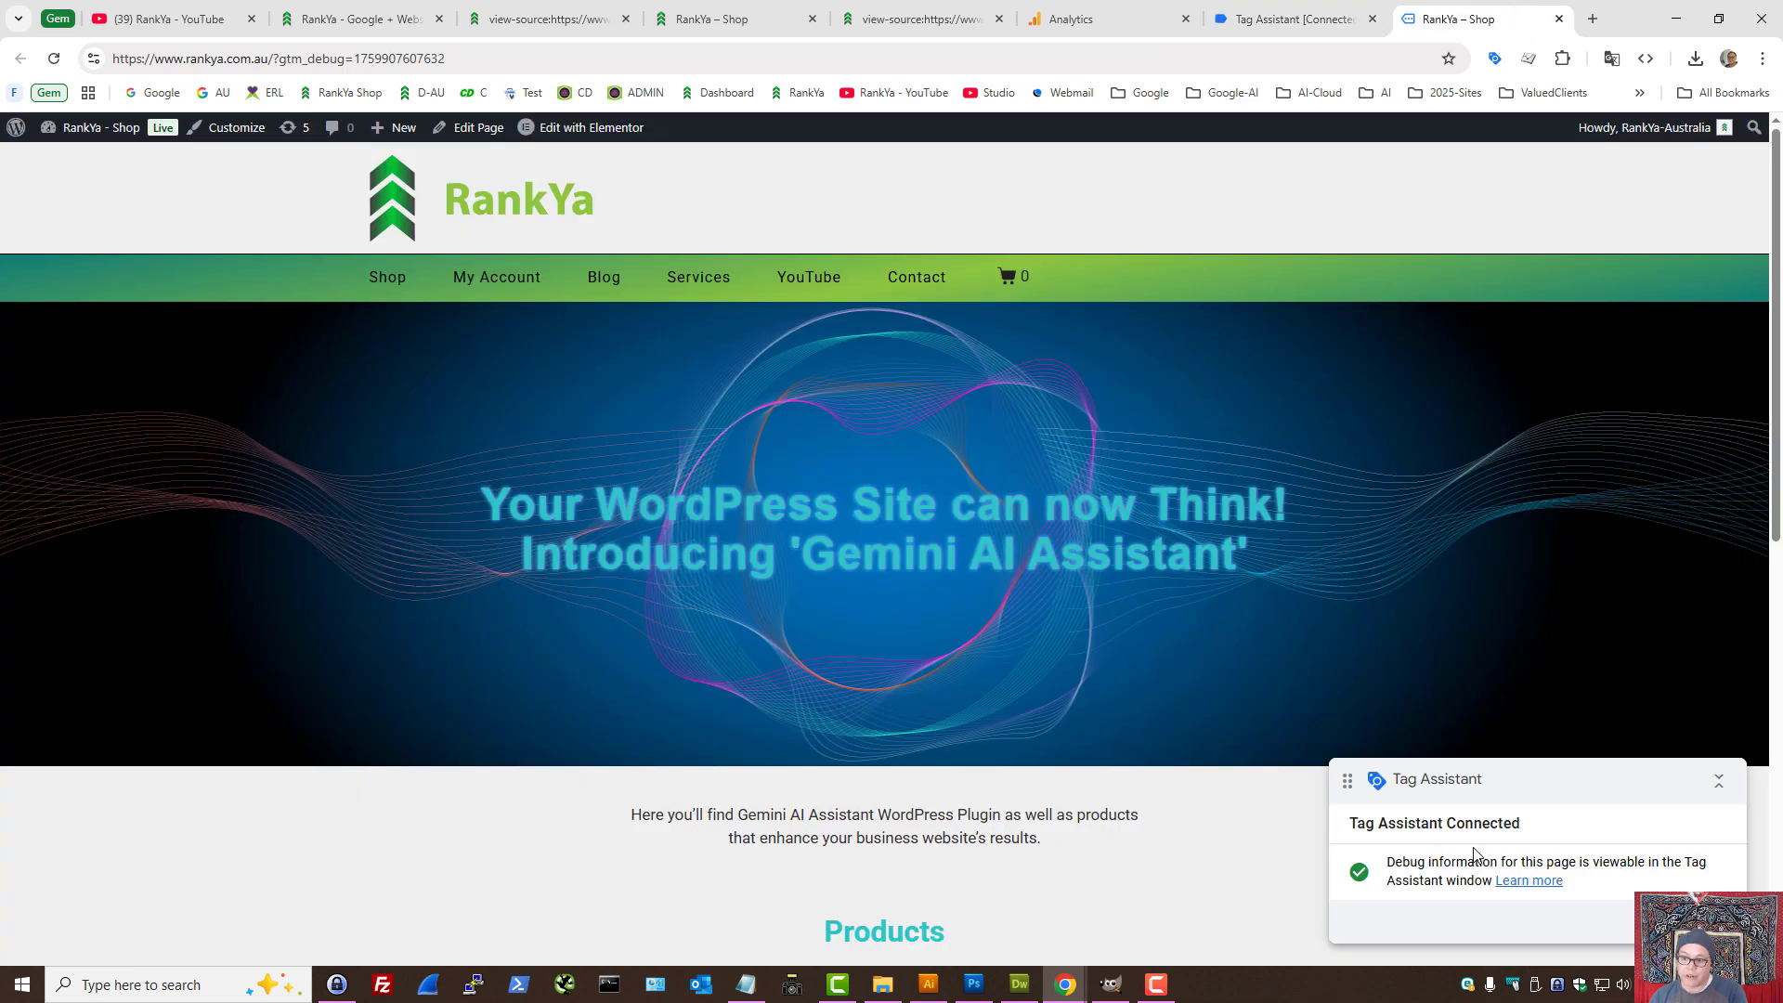
pyautogui.click(1288, 13)
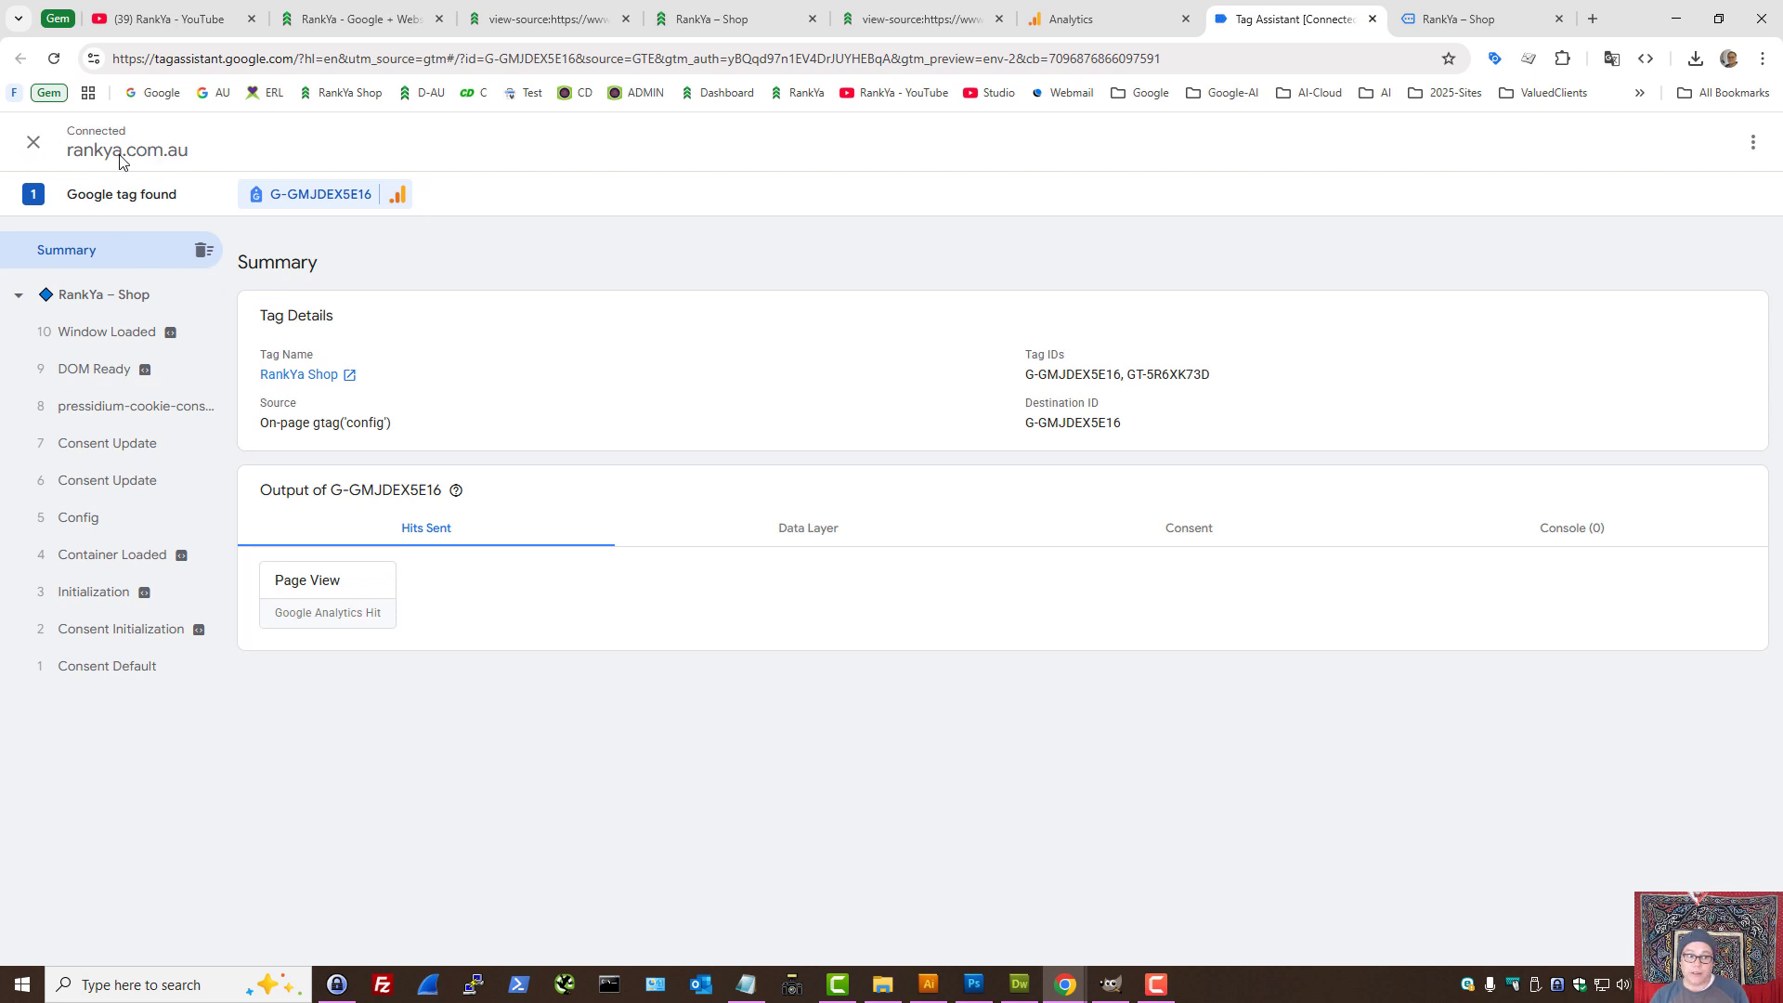
# - Stop the rankya.com.au debugging session while keeping the domain enabled for debugging
pyautogui.click(34, 141)
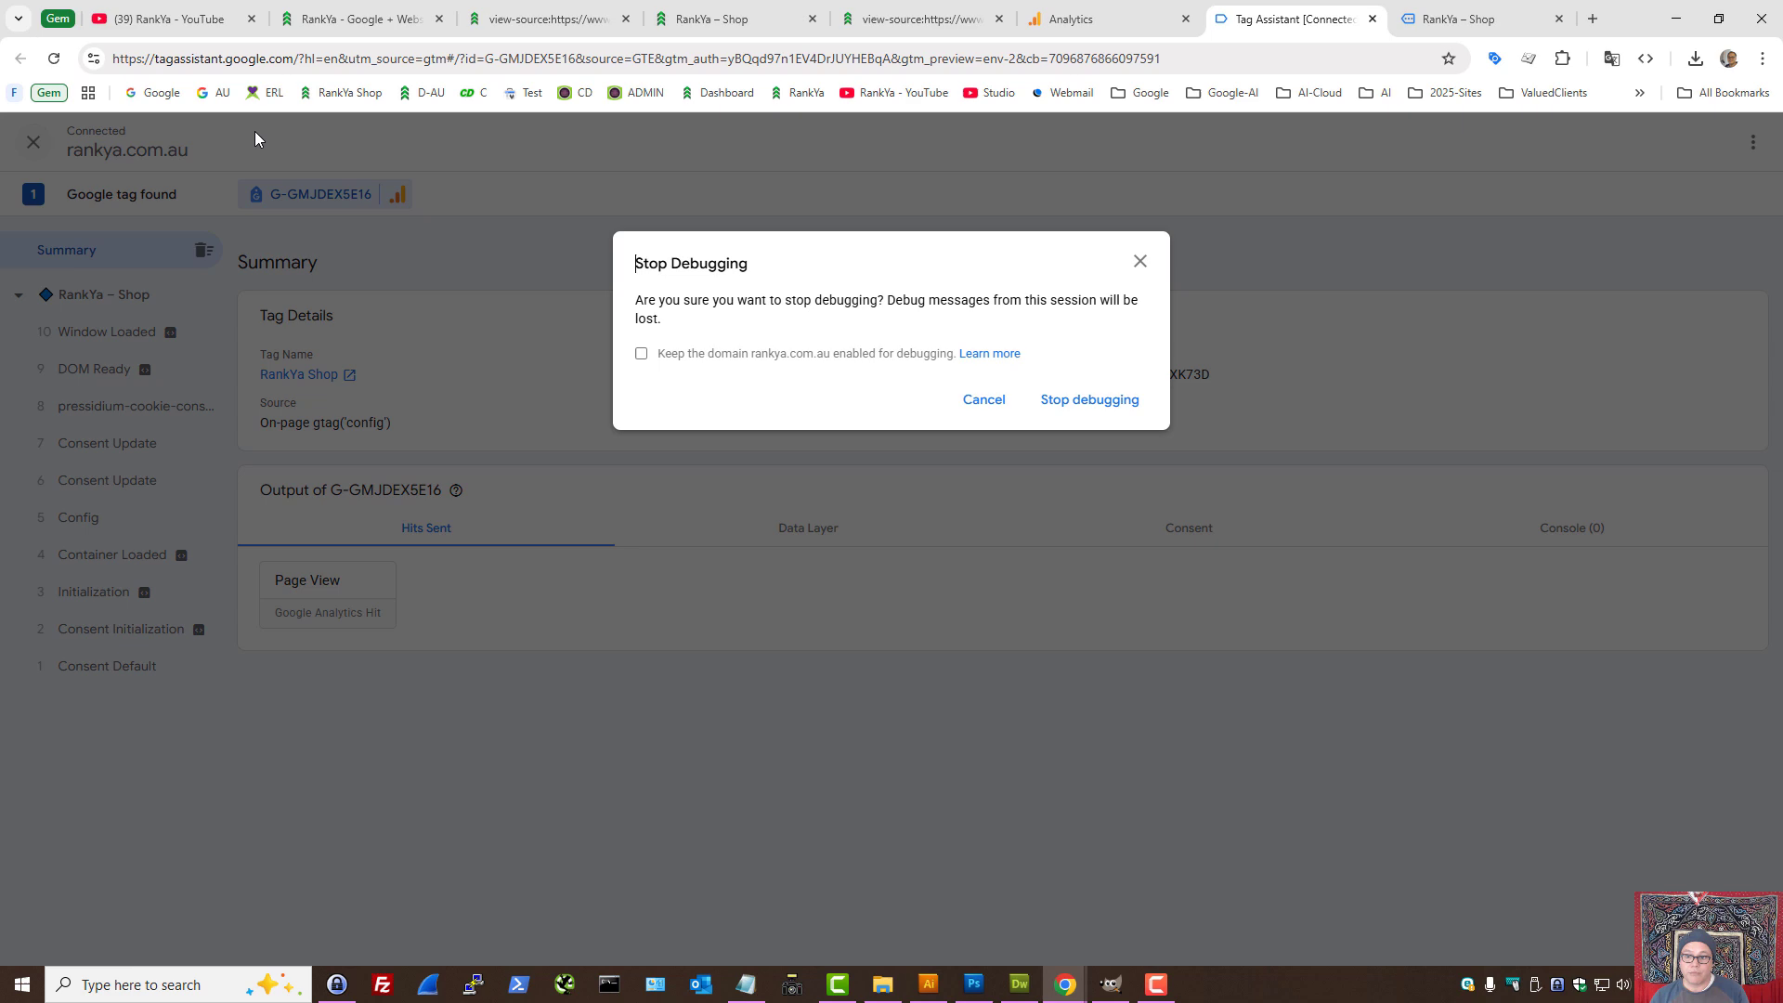
pyautogui.click(643, 355)
pyautogui.click(1118, 399)
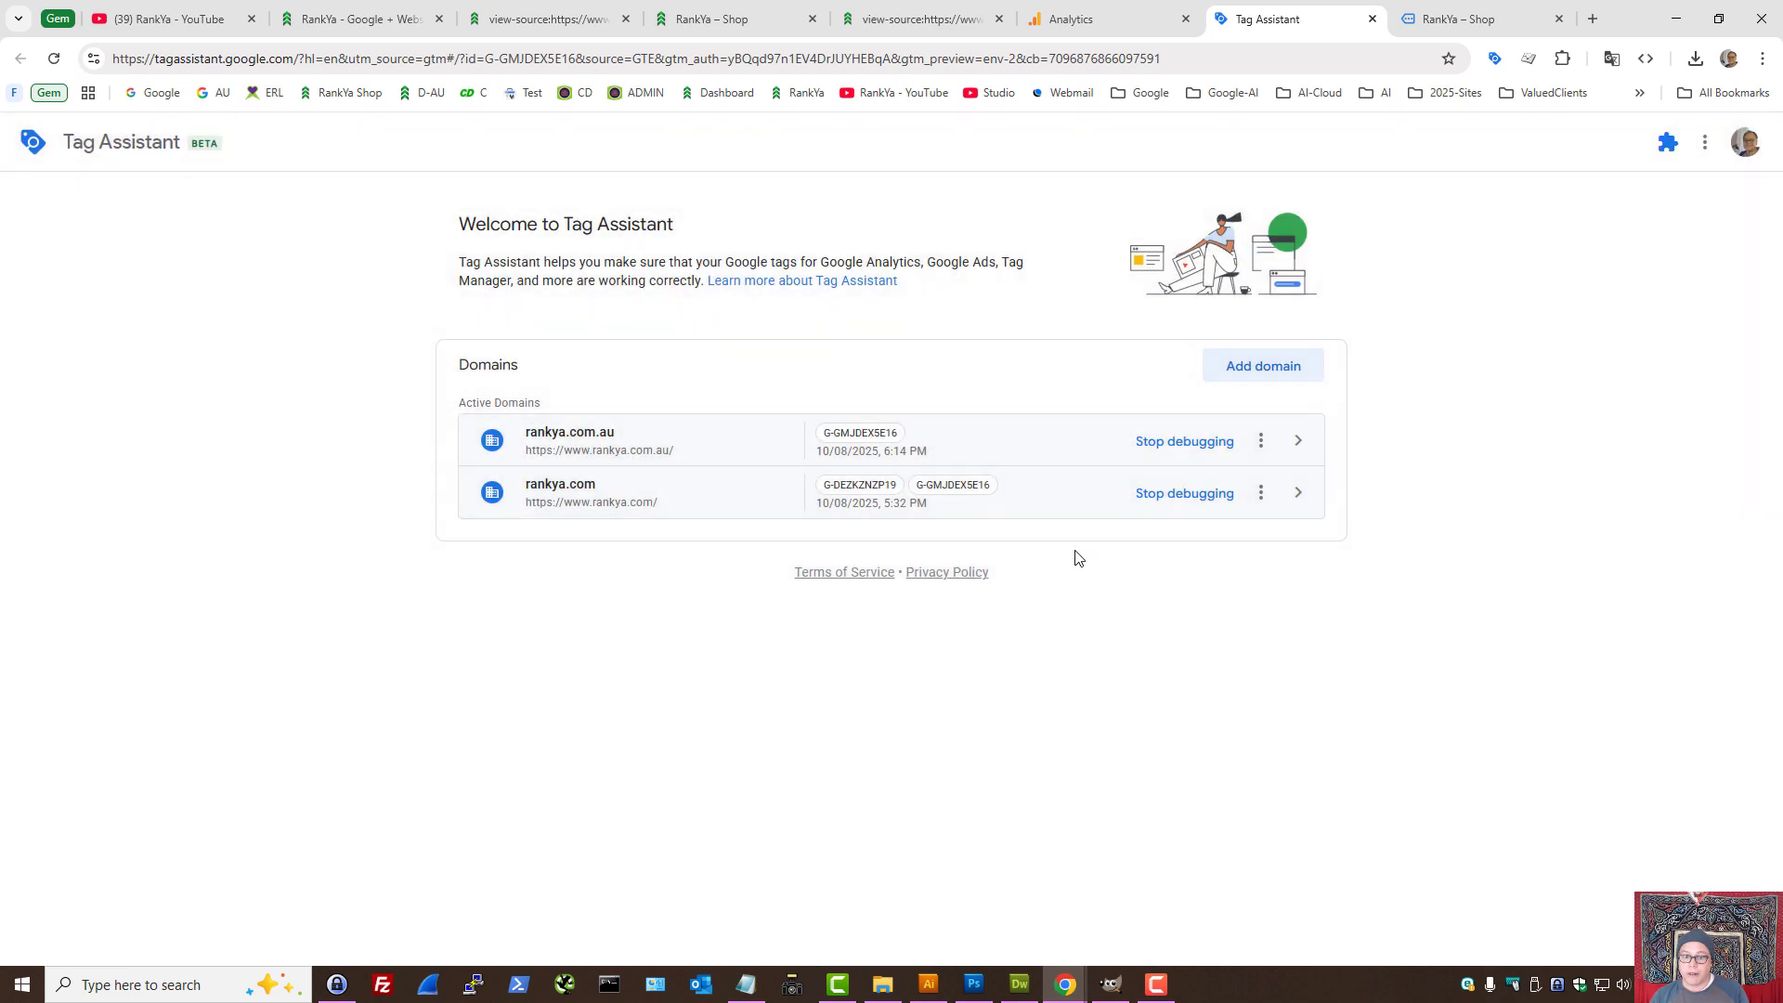
# - Connect Tag Assistant to the rankya.com domain and examine its tag summary and the connected page
pyautogui.click(987, 493)
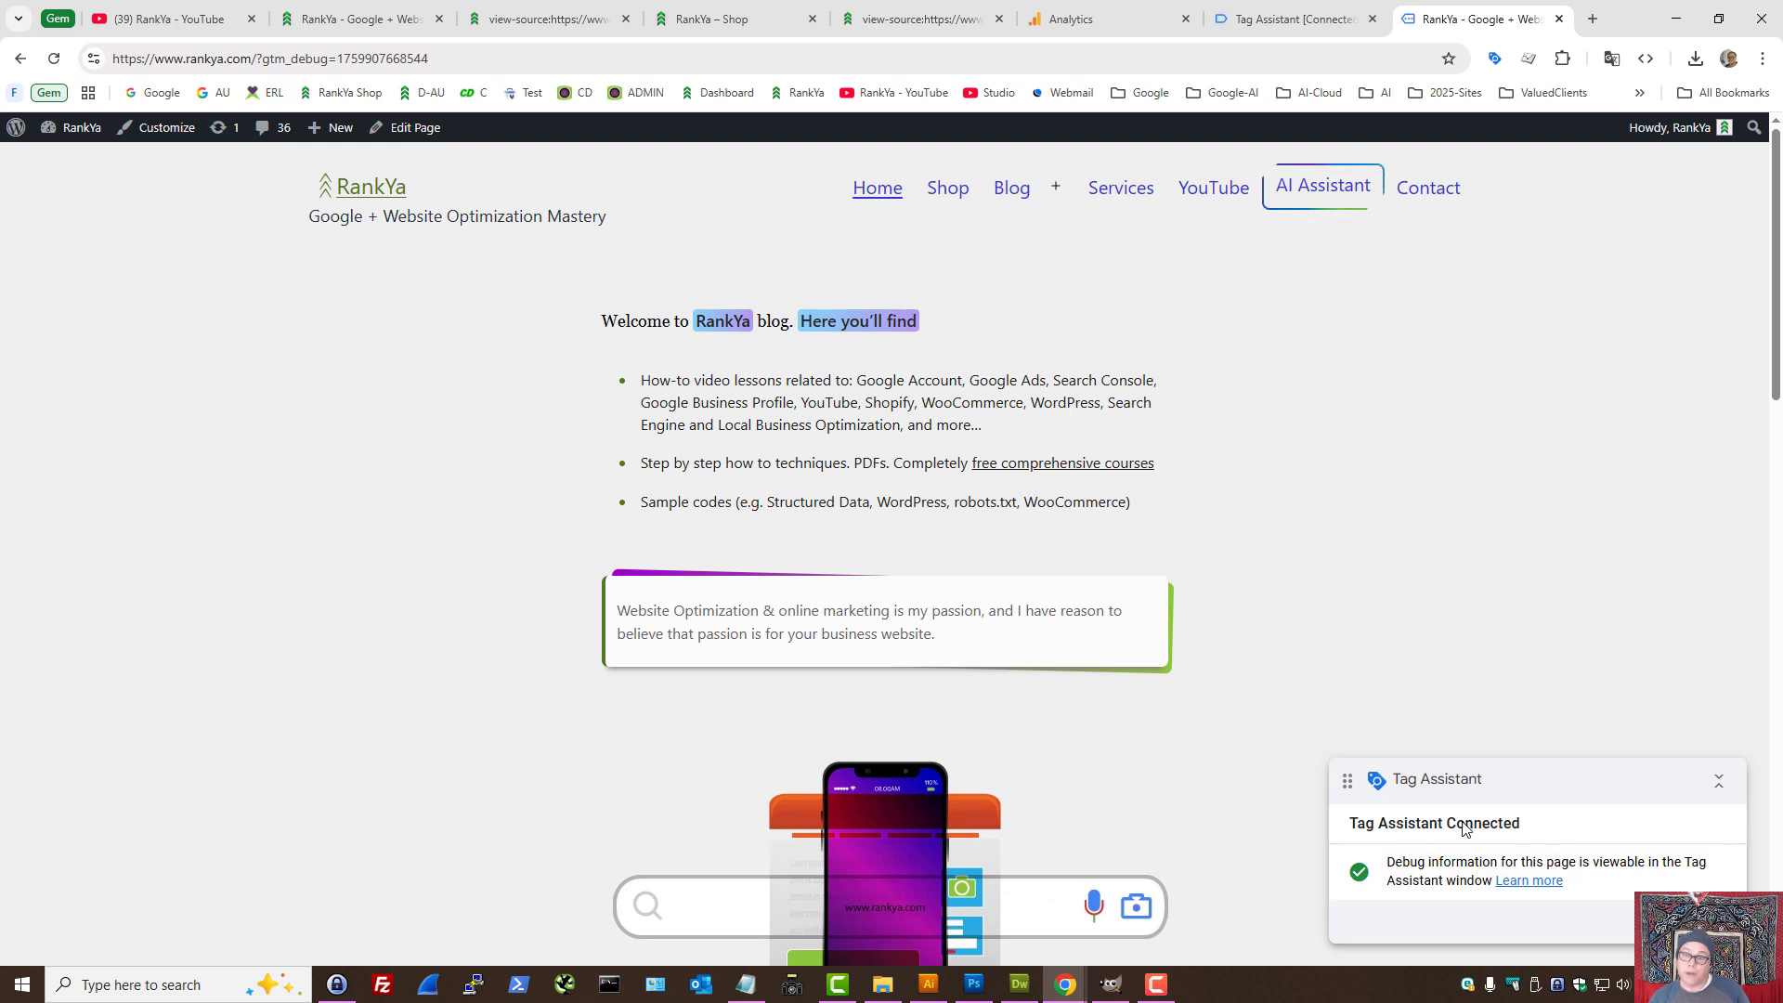
pyautogui.click(1251, 10)
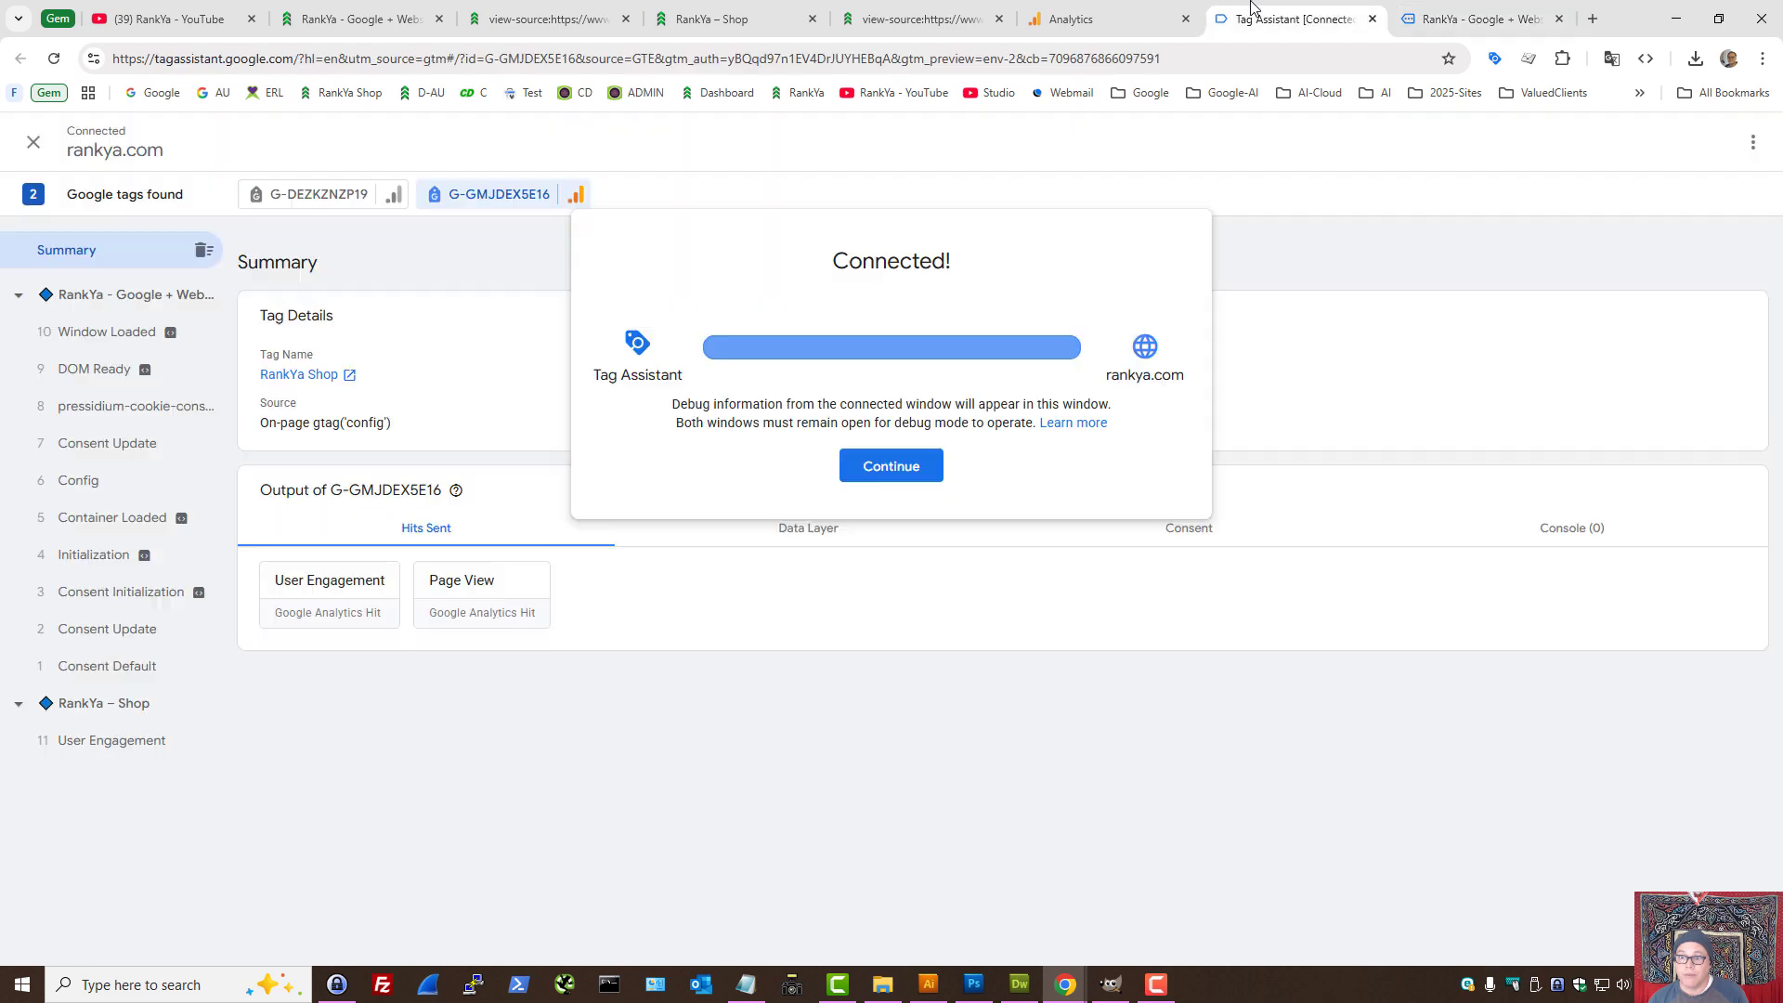
pyautogui.click(887, 466)
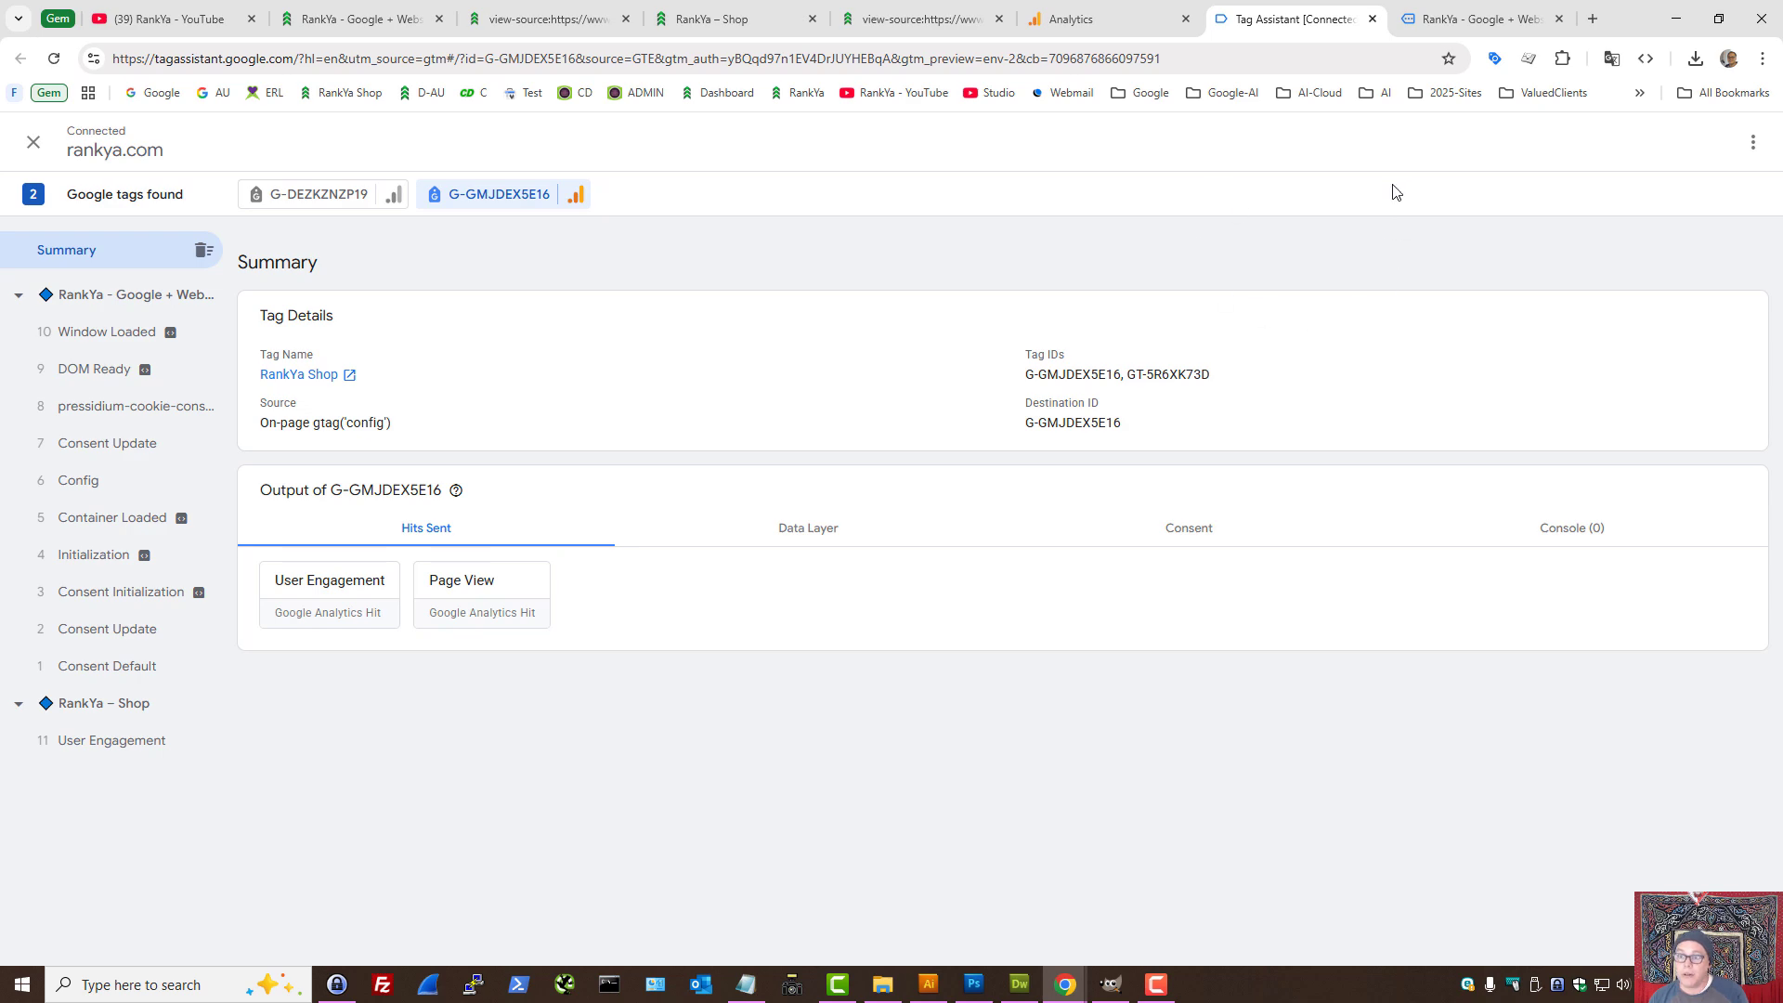
pyautogui.click(1451, 28)
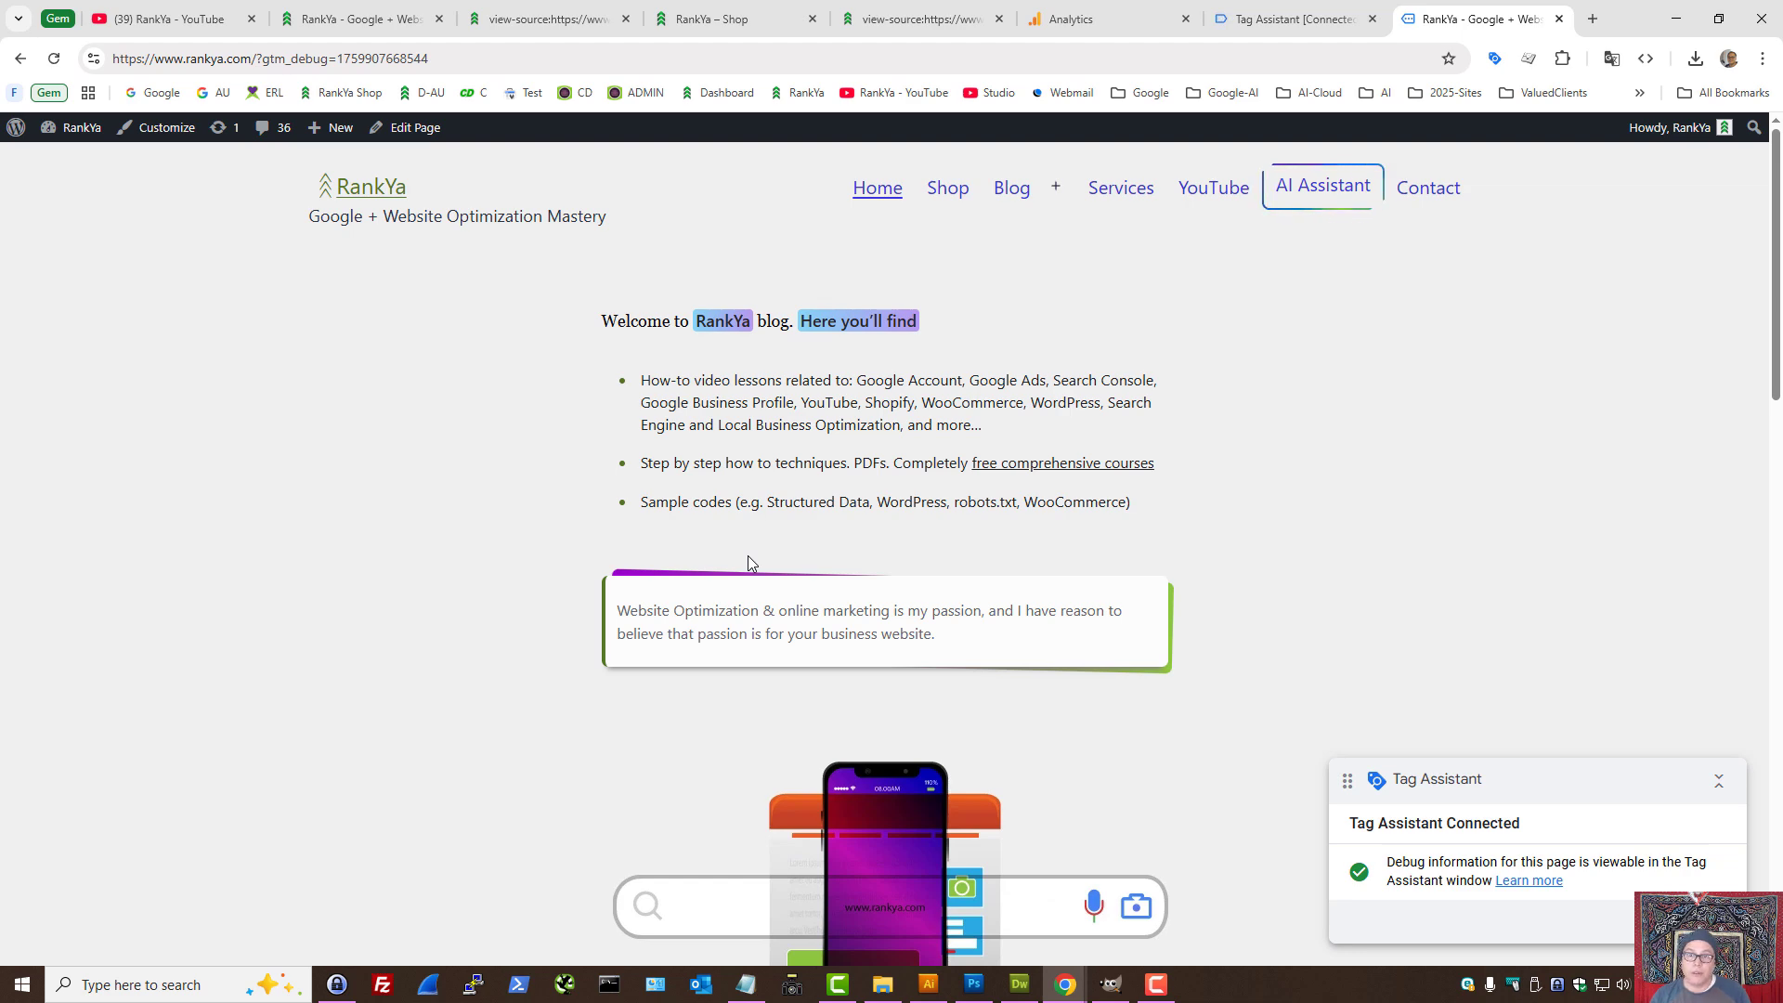
pyautogui.click(919, 19)
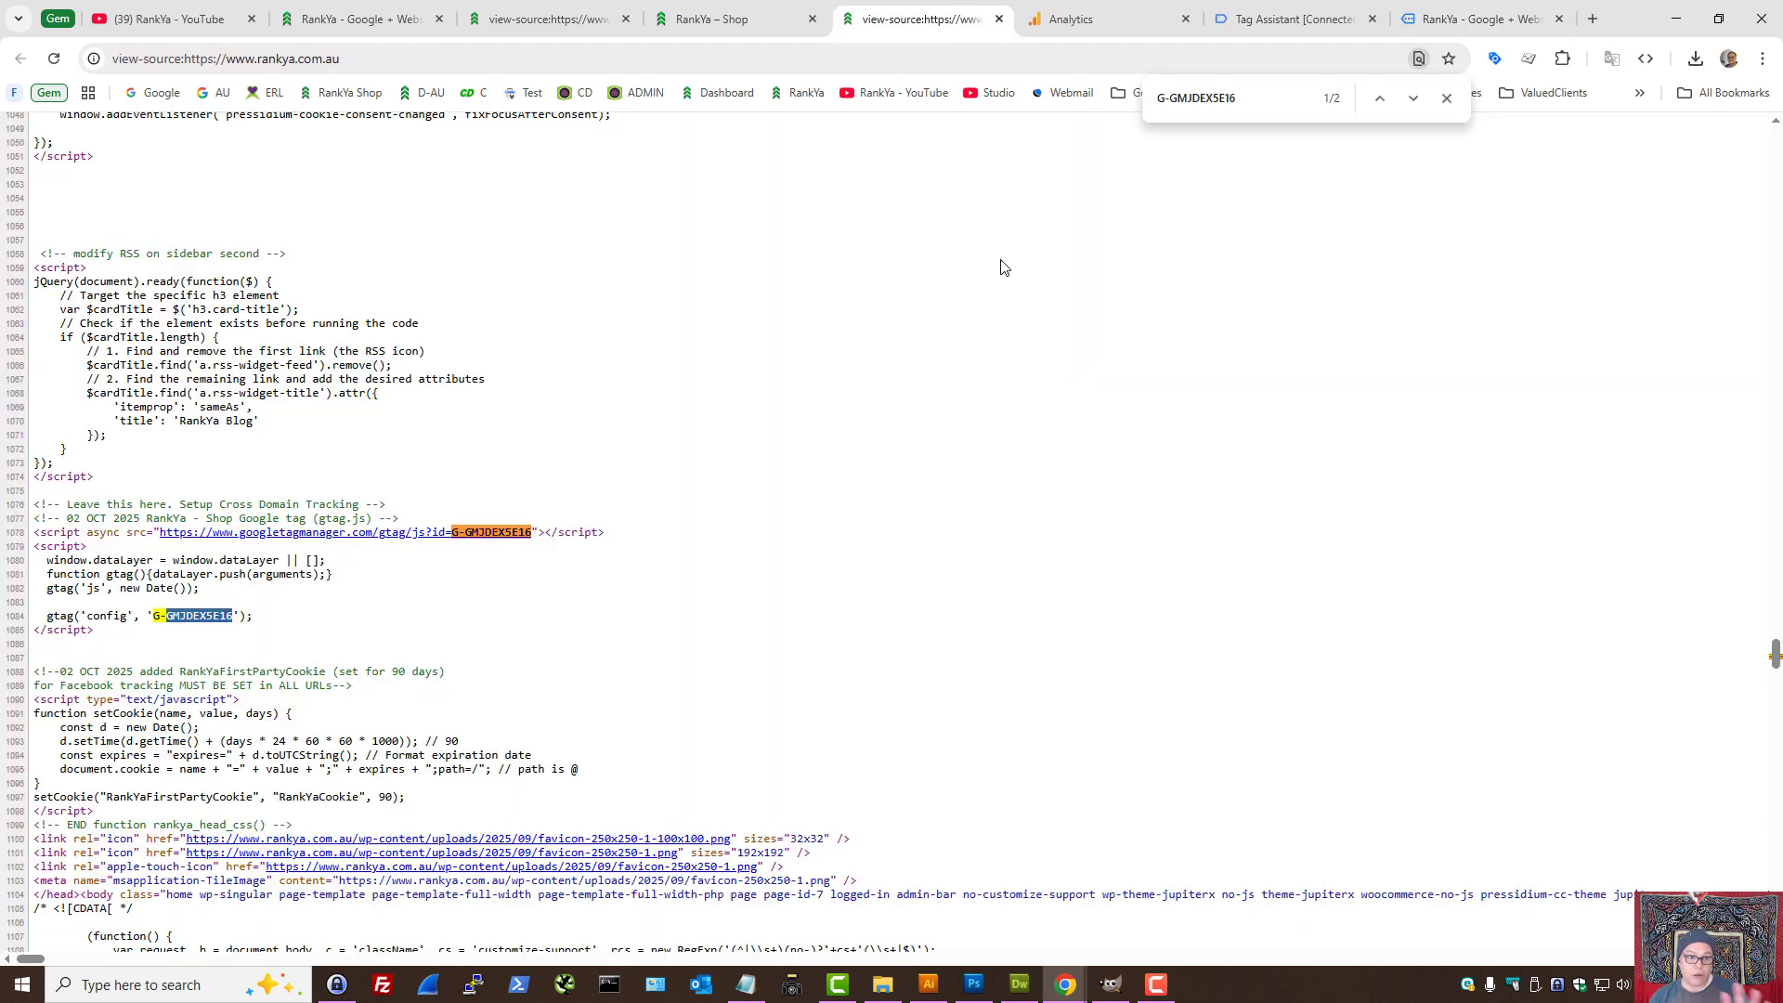
pyautogui.hotkey('ctrl', 'f')
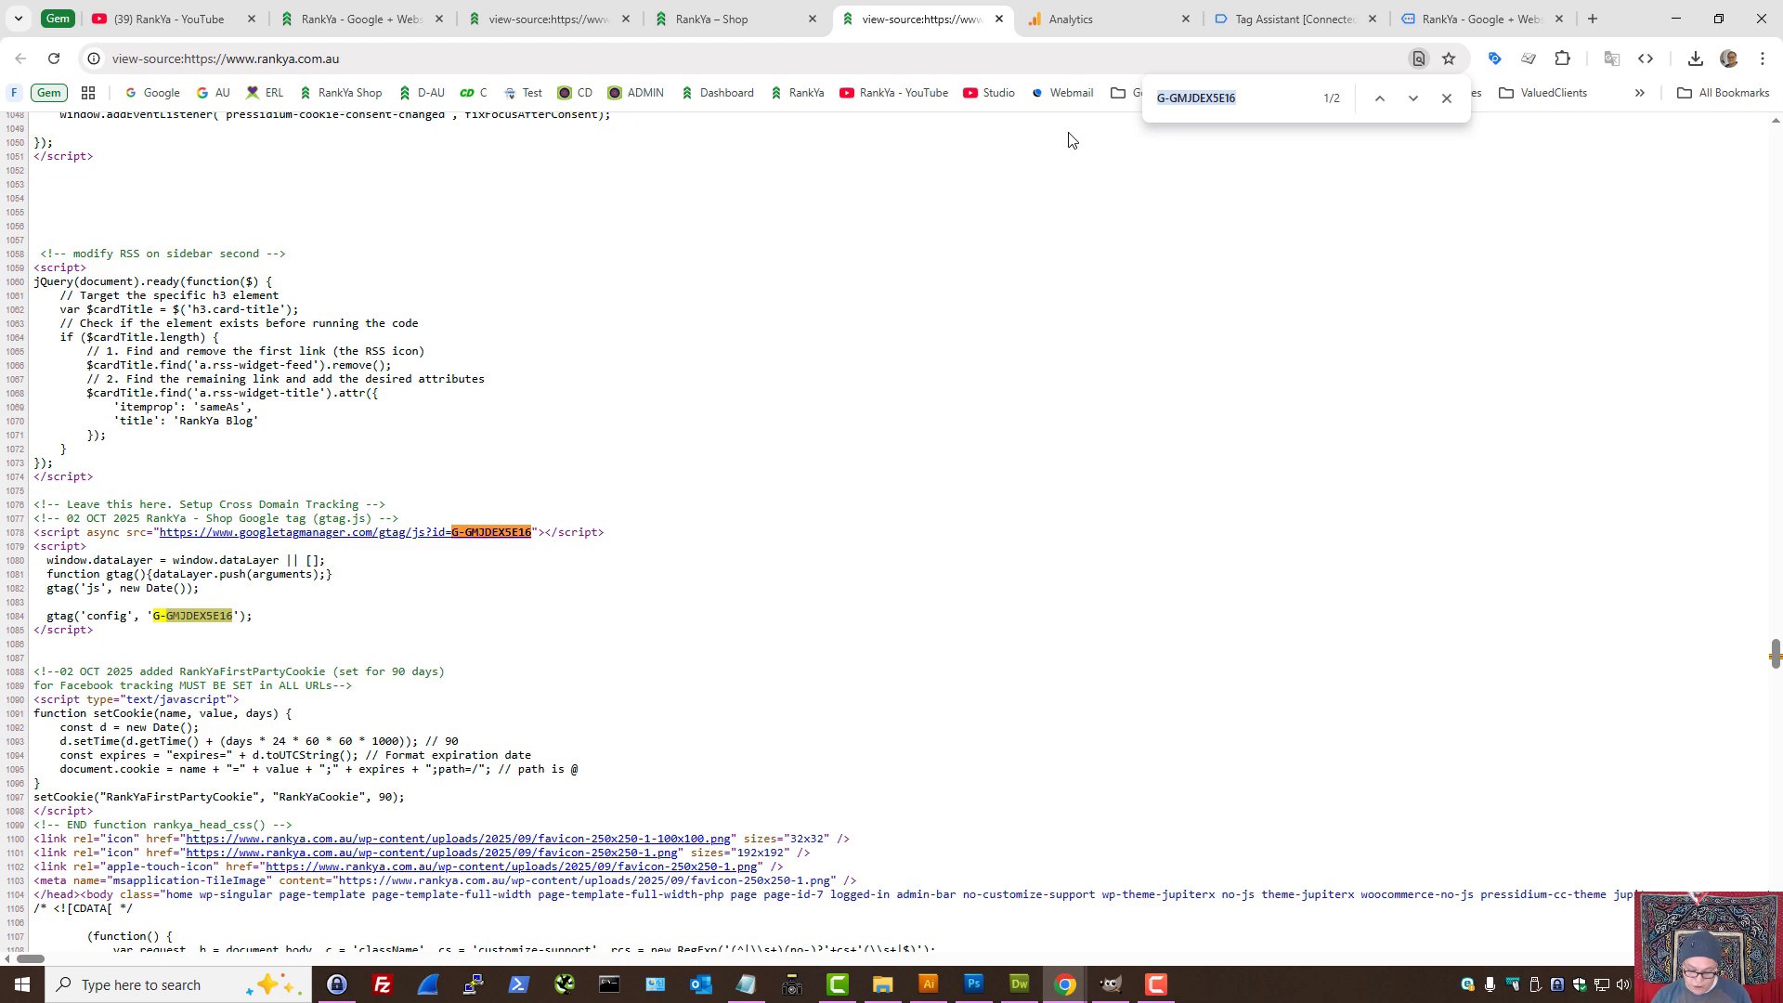
pyautogui.write('<')
pyautogui.write('igr')
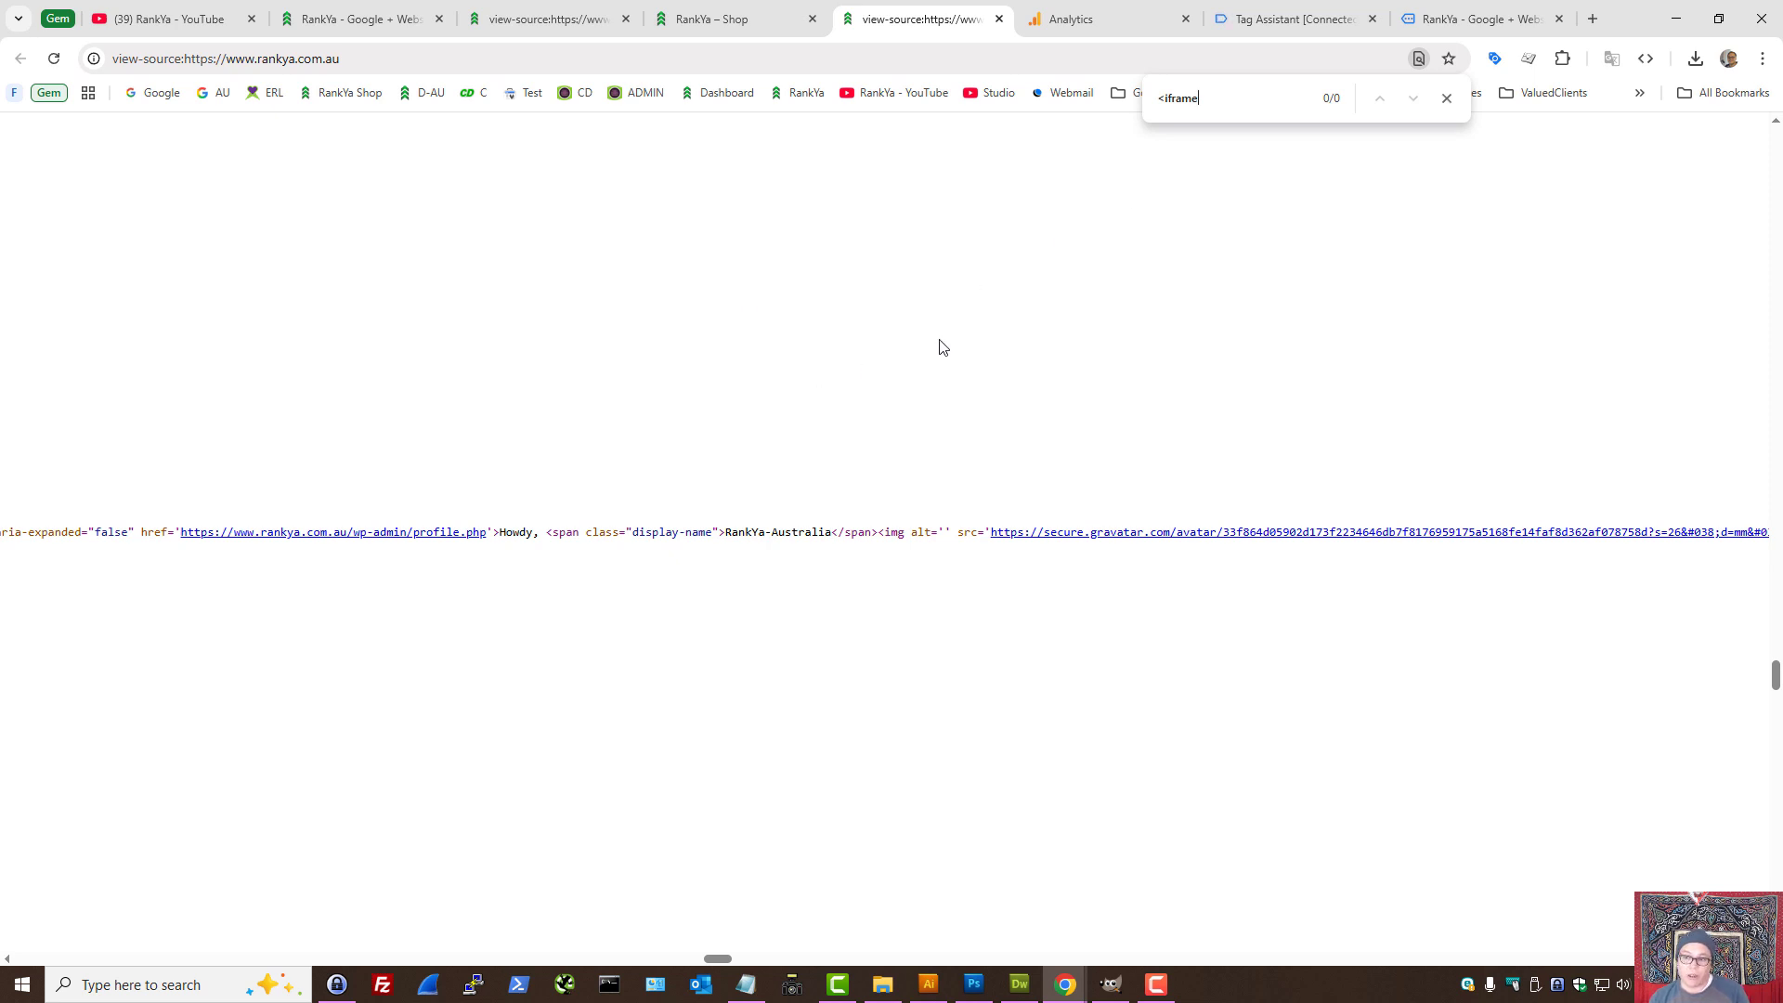
pyautogui.moveTo(1212, 106); pyautogui.dragTo(1157, 102)
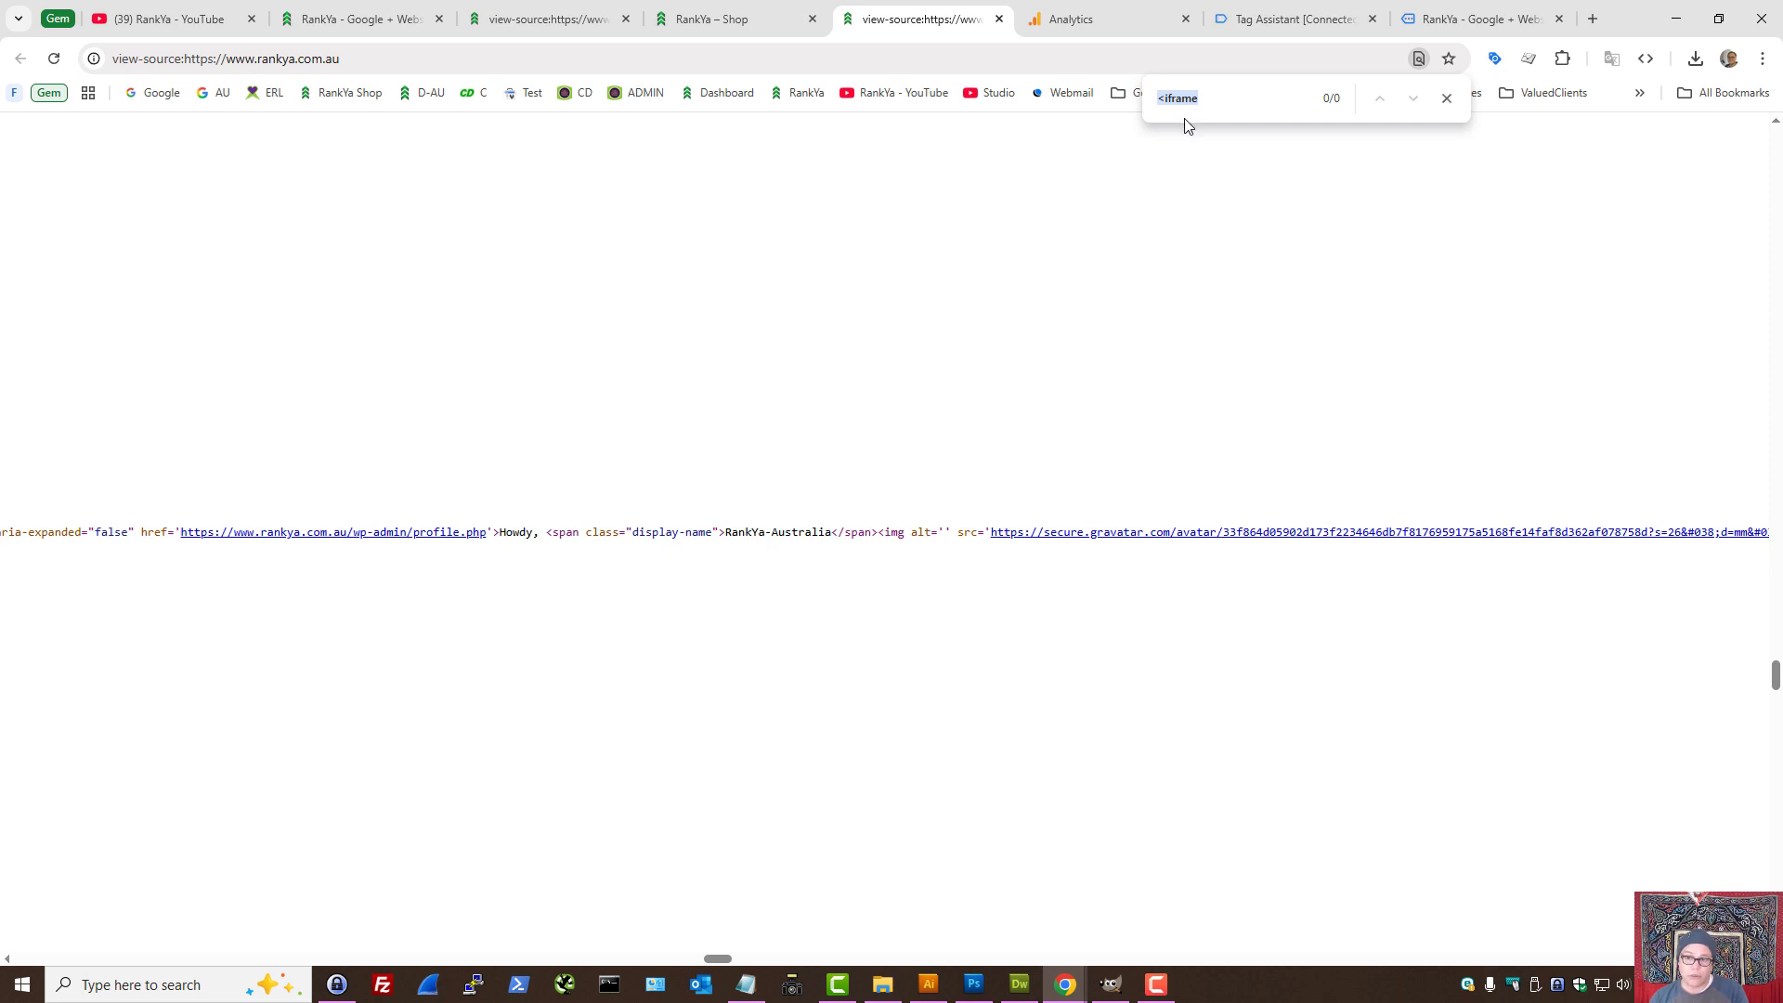
# - Compare the RankYa Shop Google tag ID in Analytics with the destination ID in Tag Assistant, and close the Google tag settings
pyautogui.click(1101, 9)
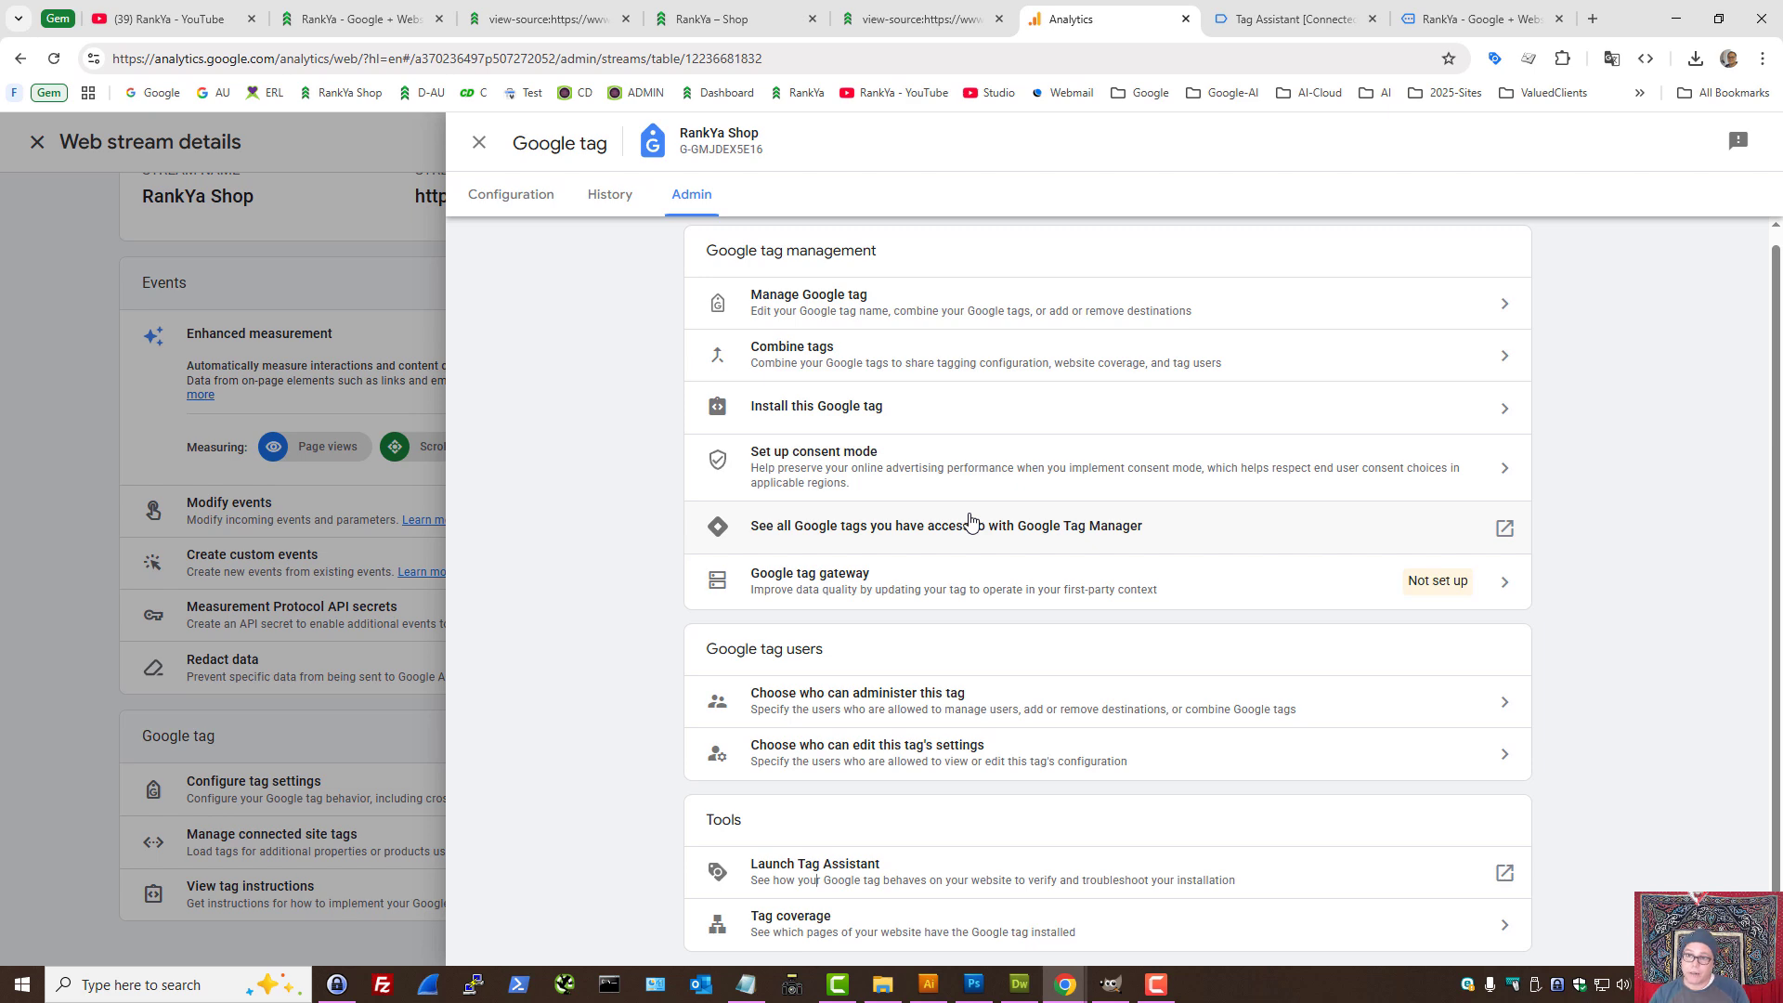
pyautogui.click(1295, 17)
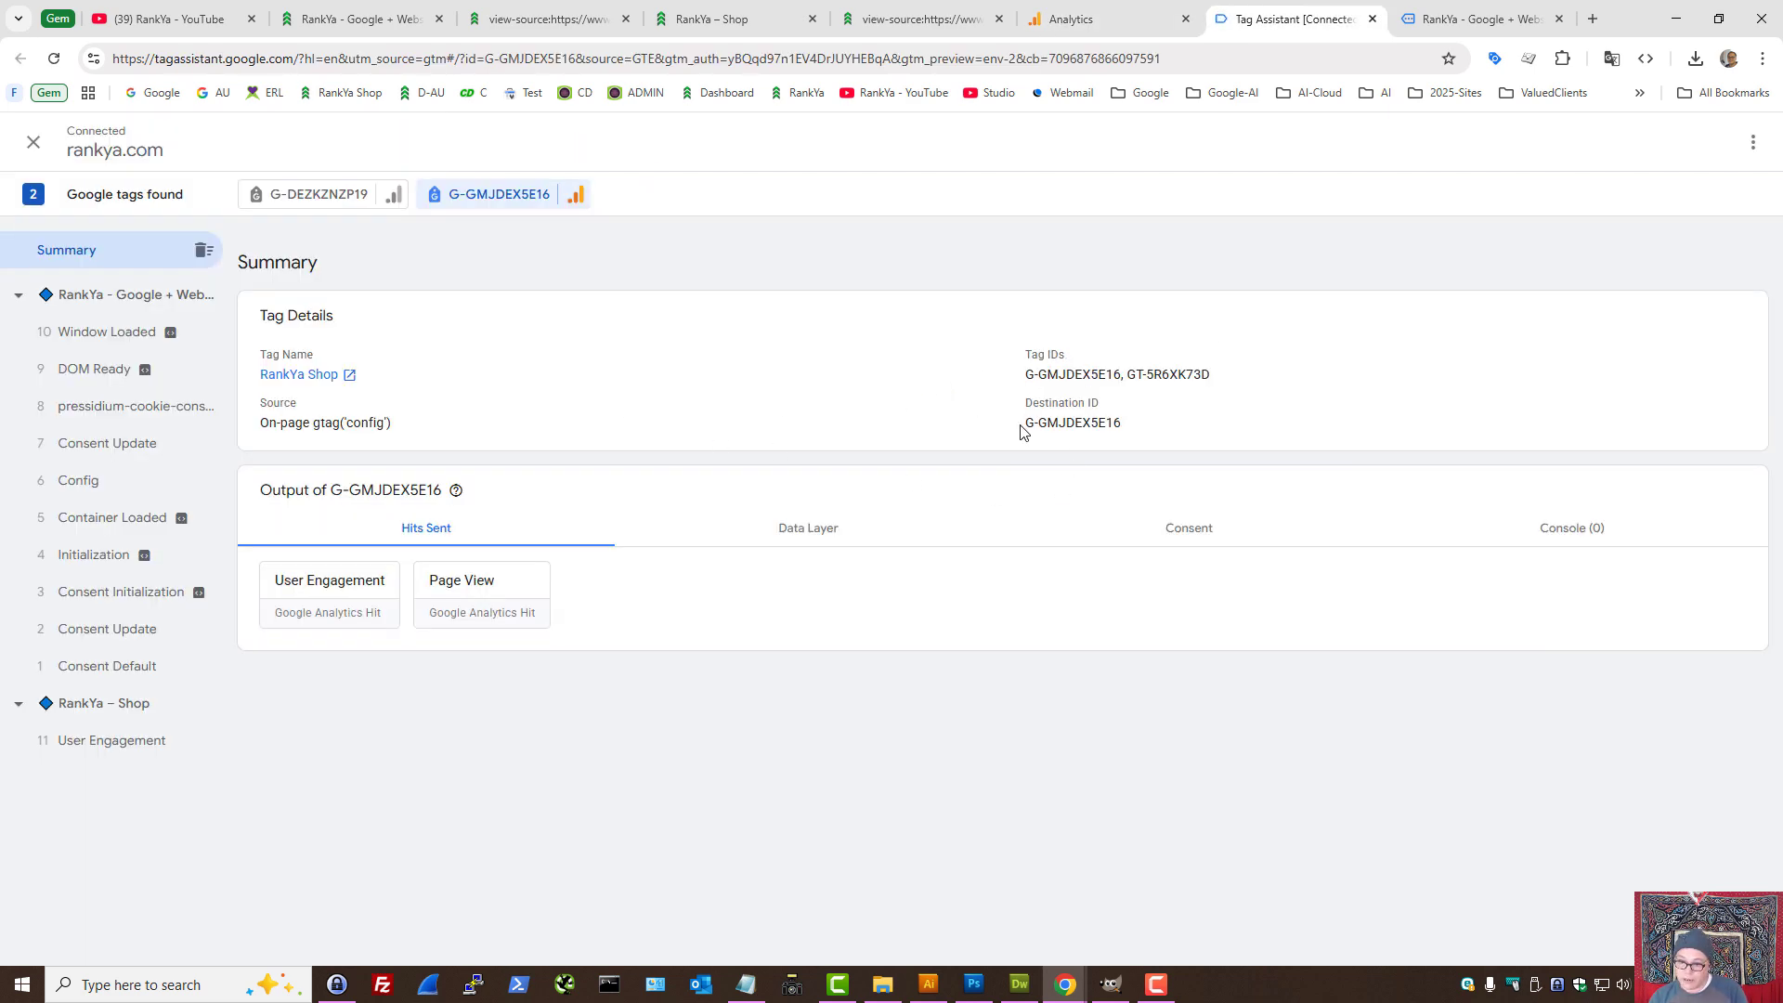
pyautogui.moveTo(1022, 425); pyautogui.dragTo(1140, 429)
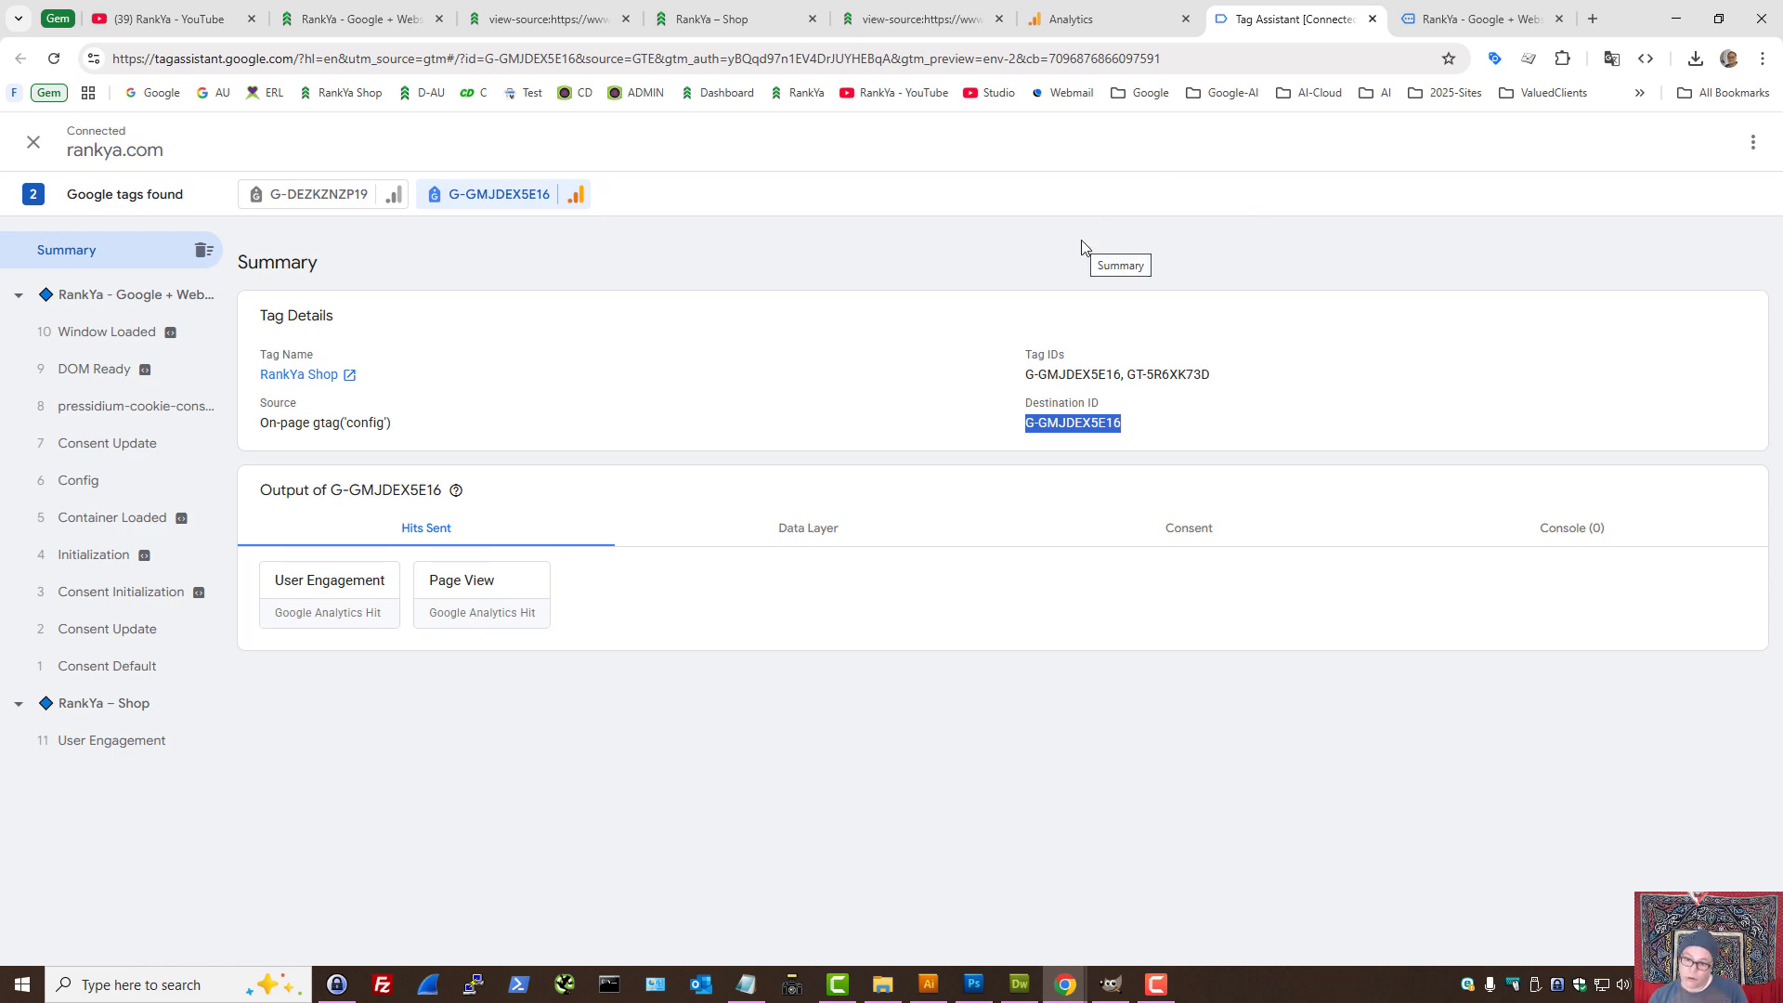
pyautogui.click(1072, 18)
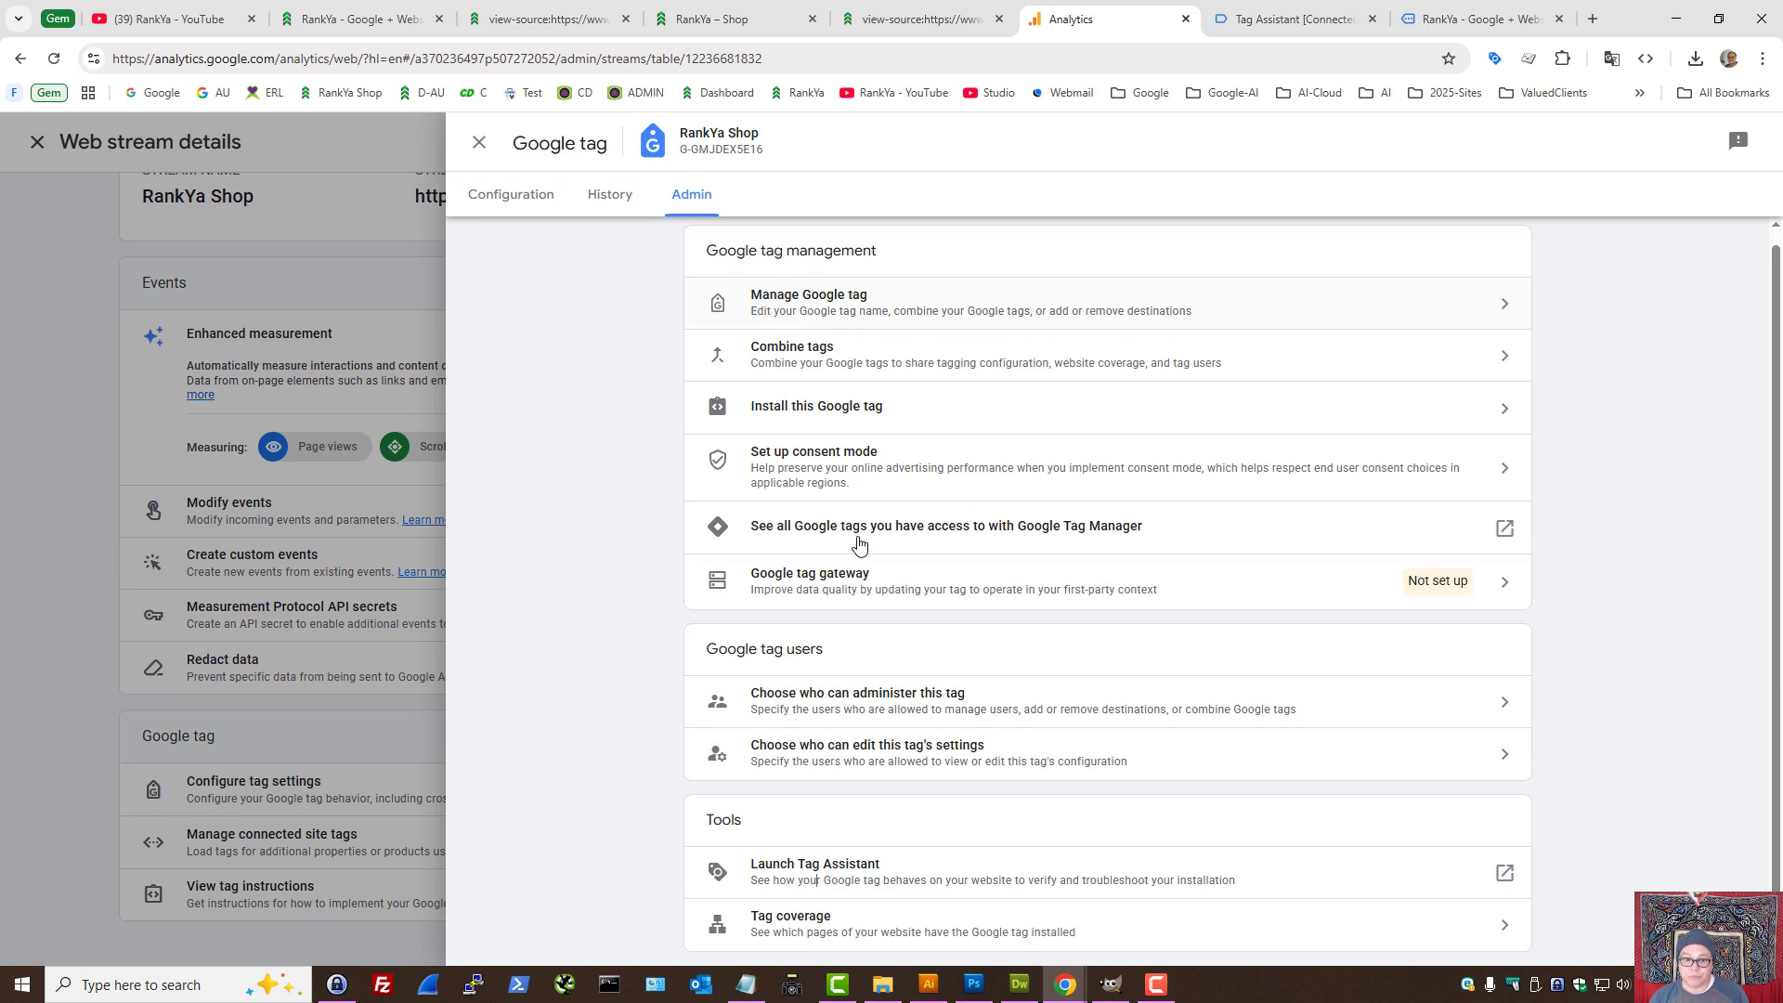
pyautogui.click(479, 146)
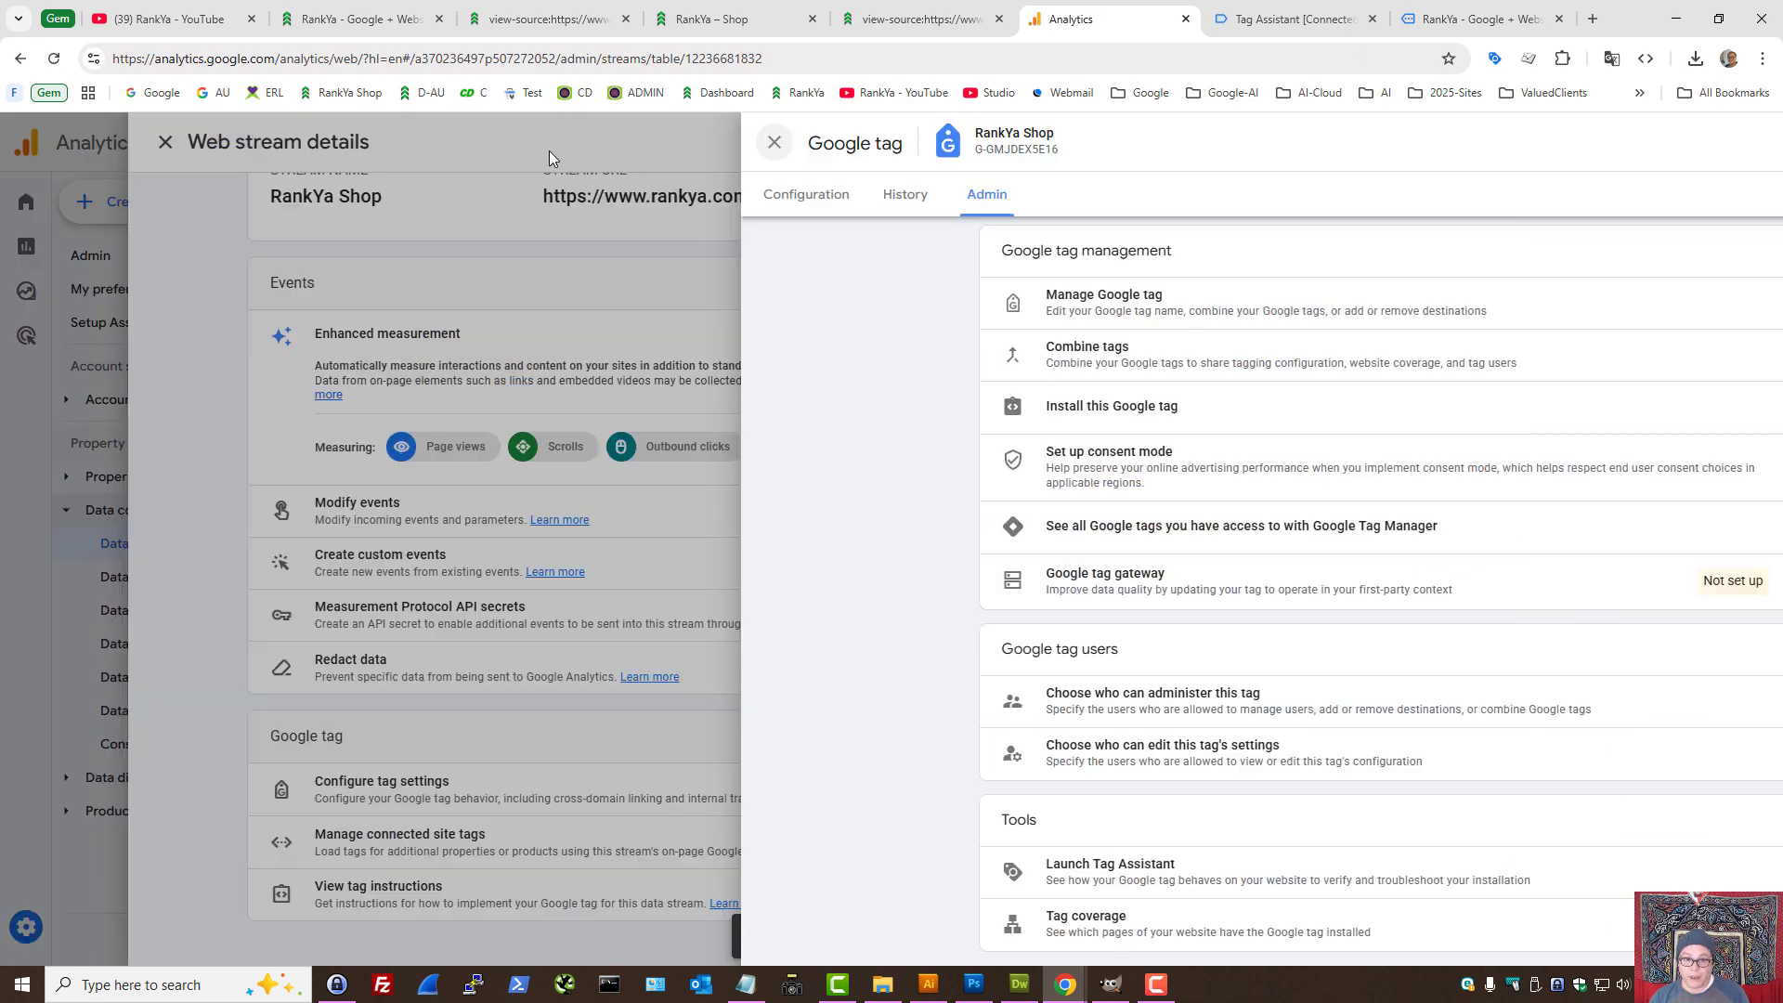
pyautogui.click(704, 15)
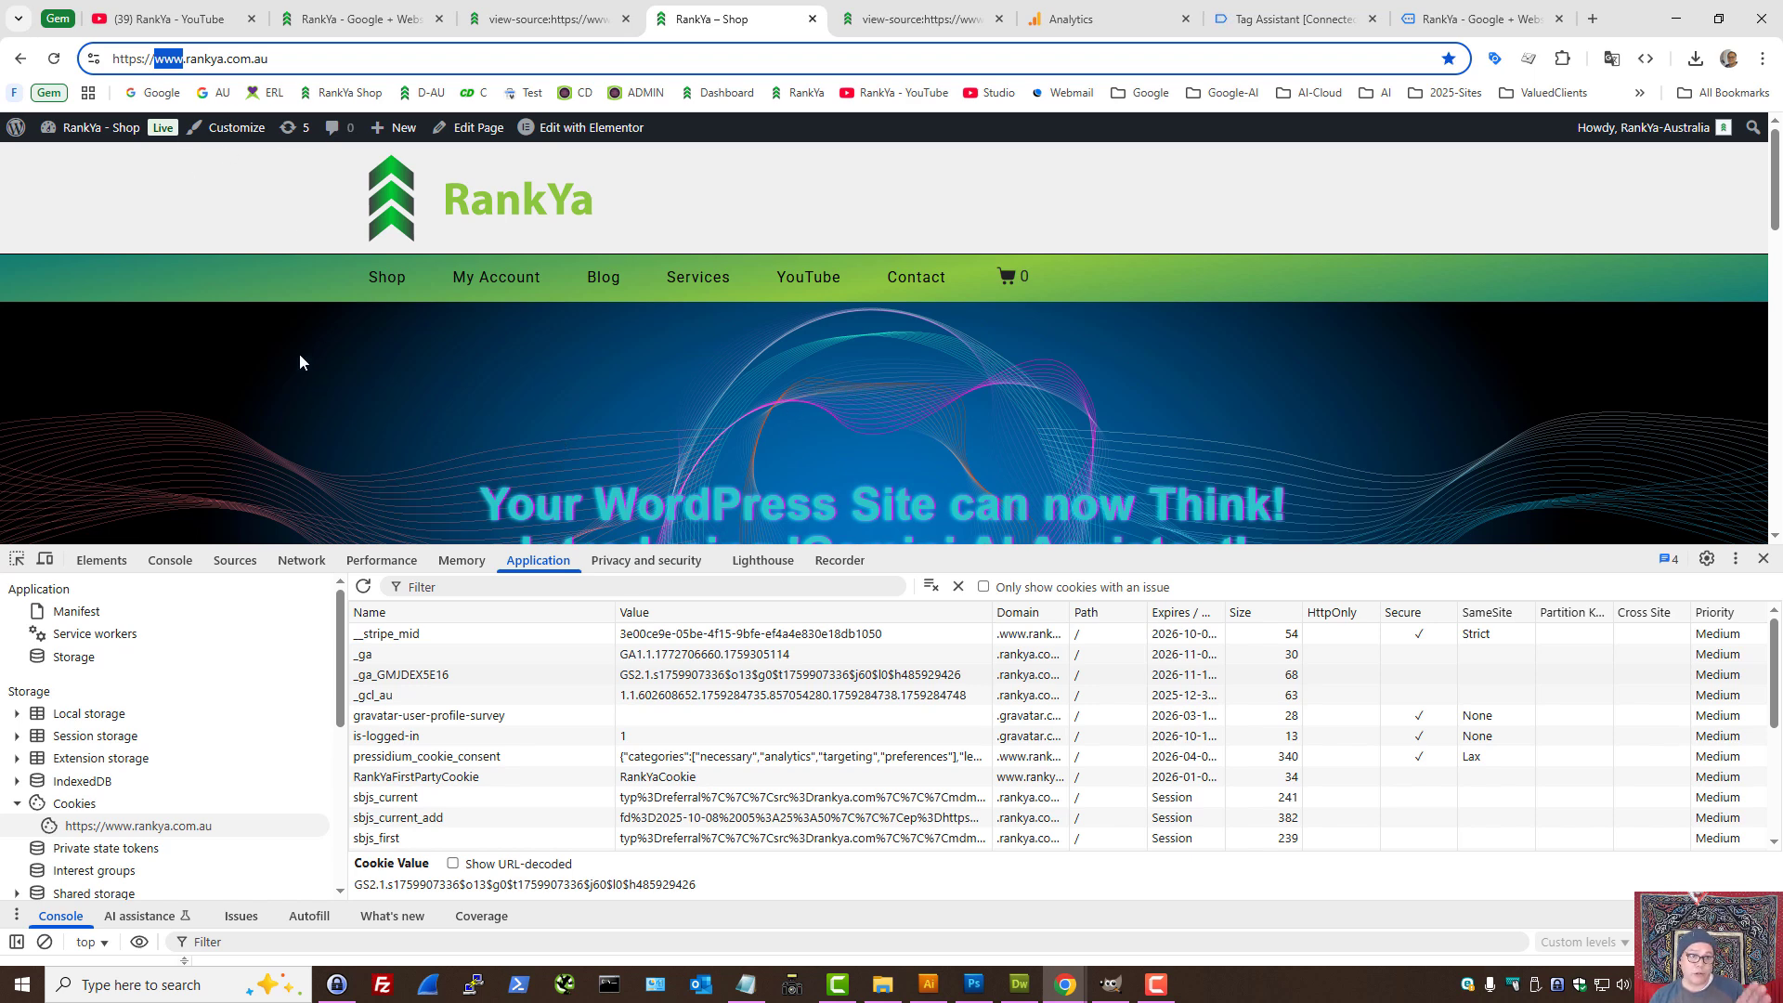
pyautogui.click(592, 290)
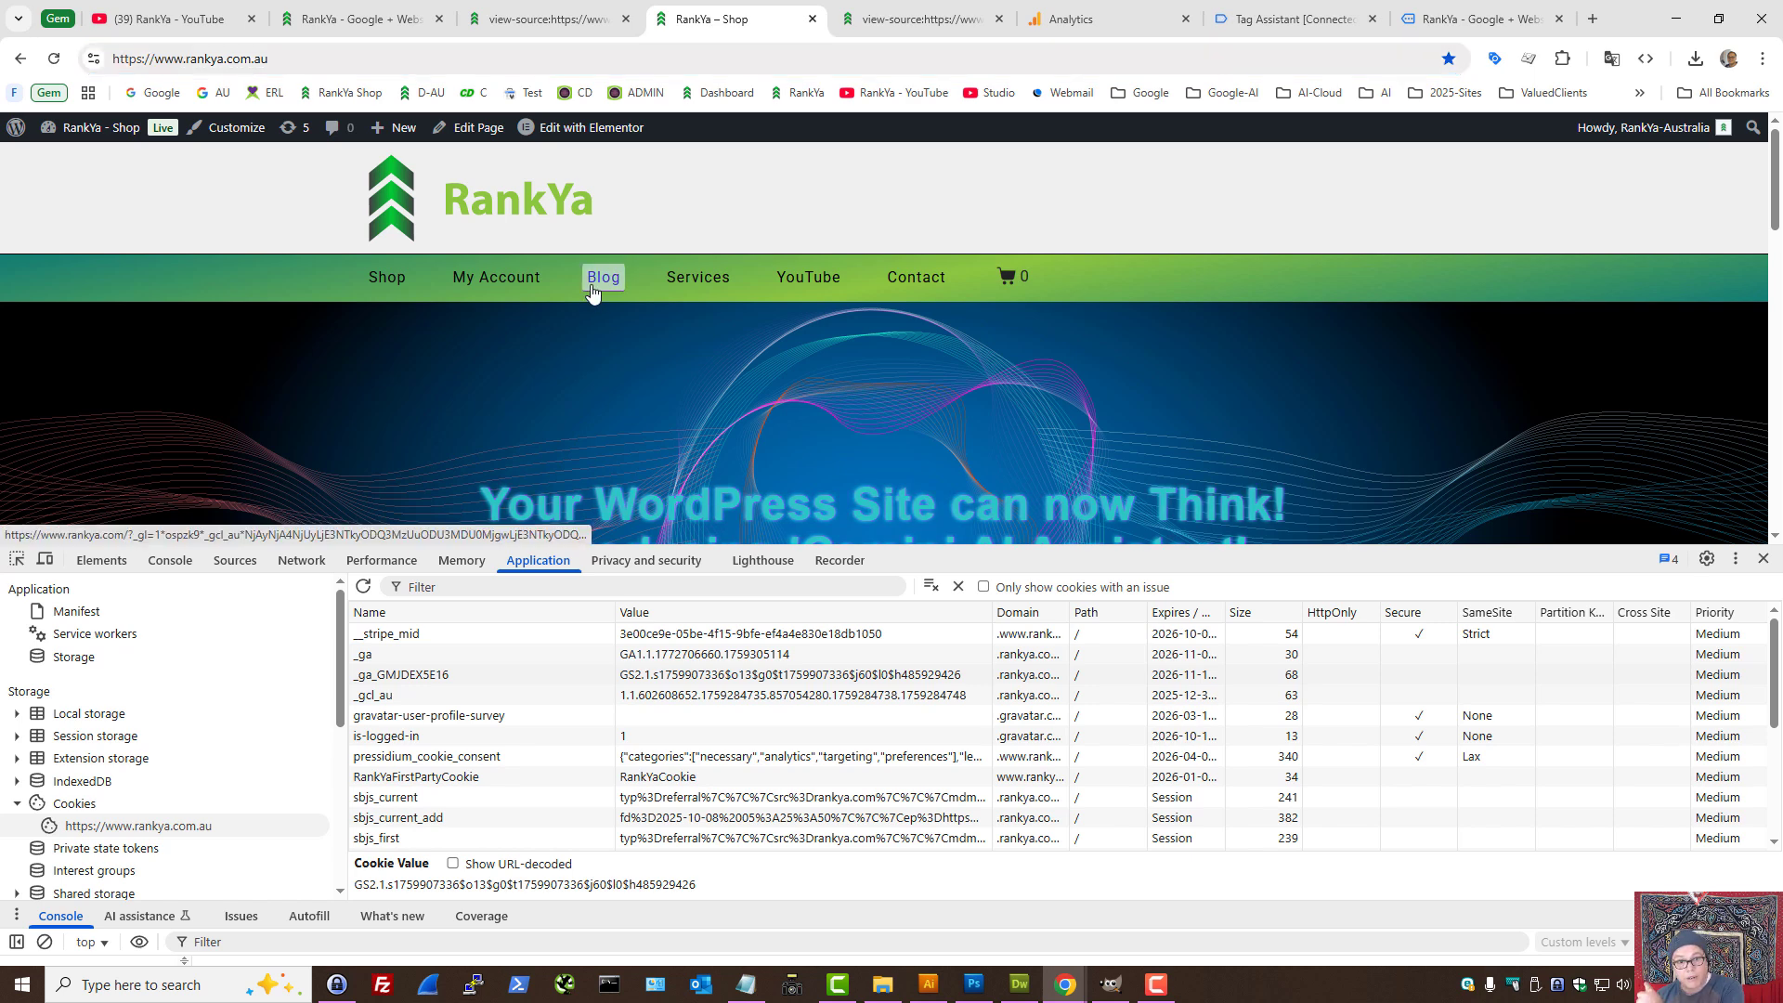
pyautogui.click(592, 290)
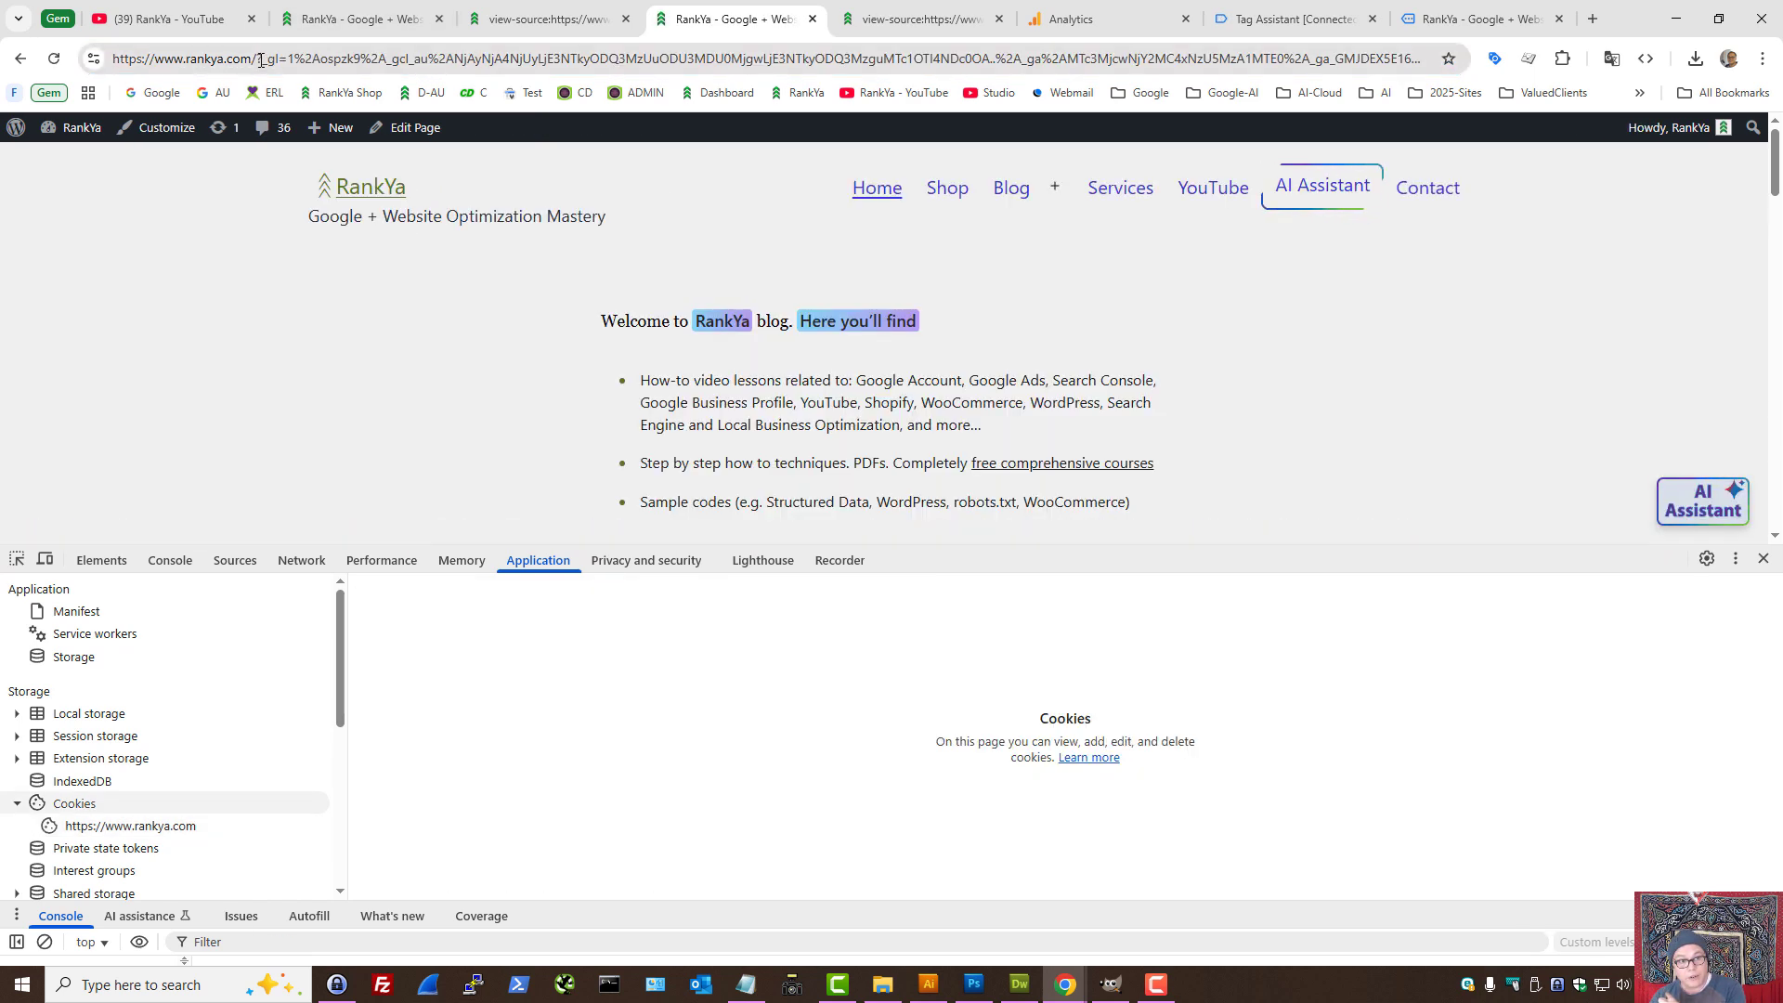
pyautogui.moveTo(257, 60); pyautogui.dragTo(287, 61)
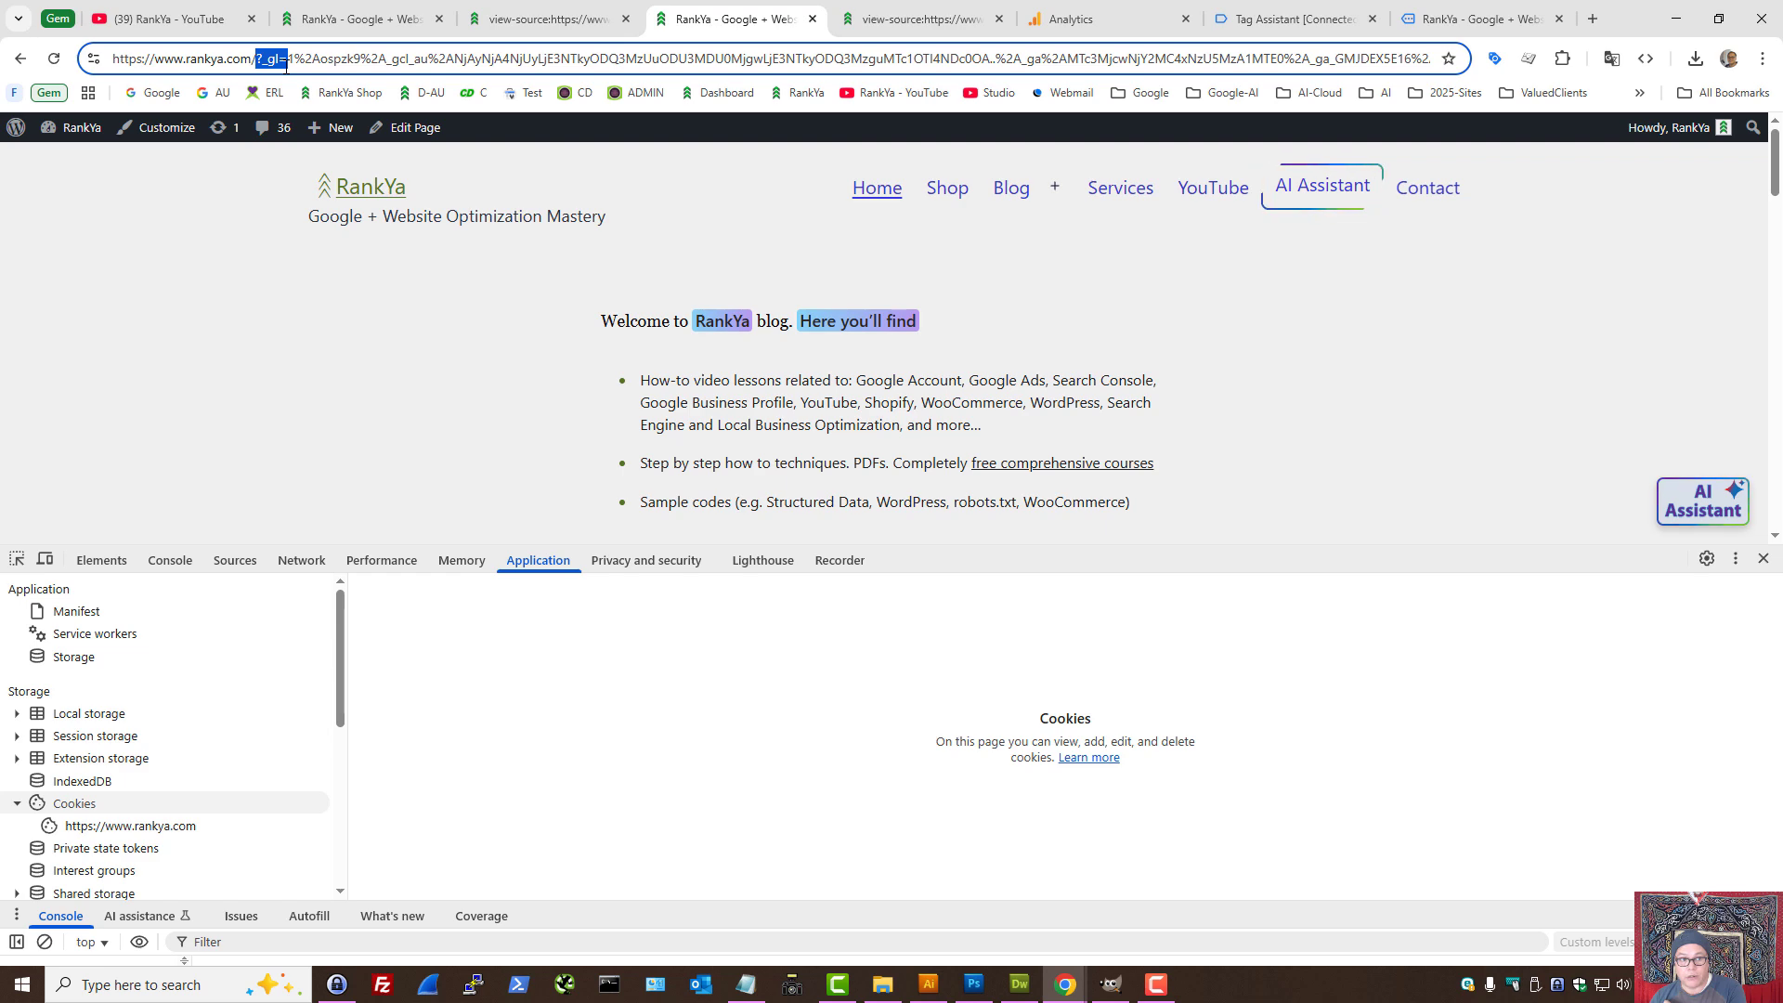
pyautogui.moveTo(287, 60); pyautogui.dragTo(1407, 74)
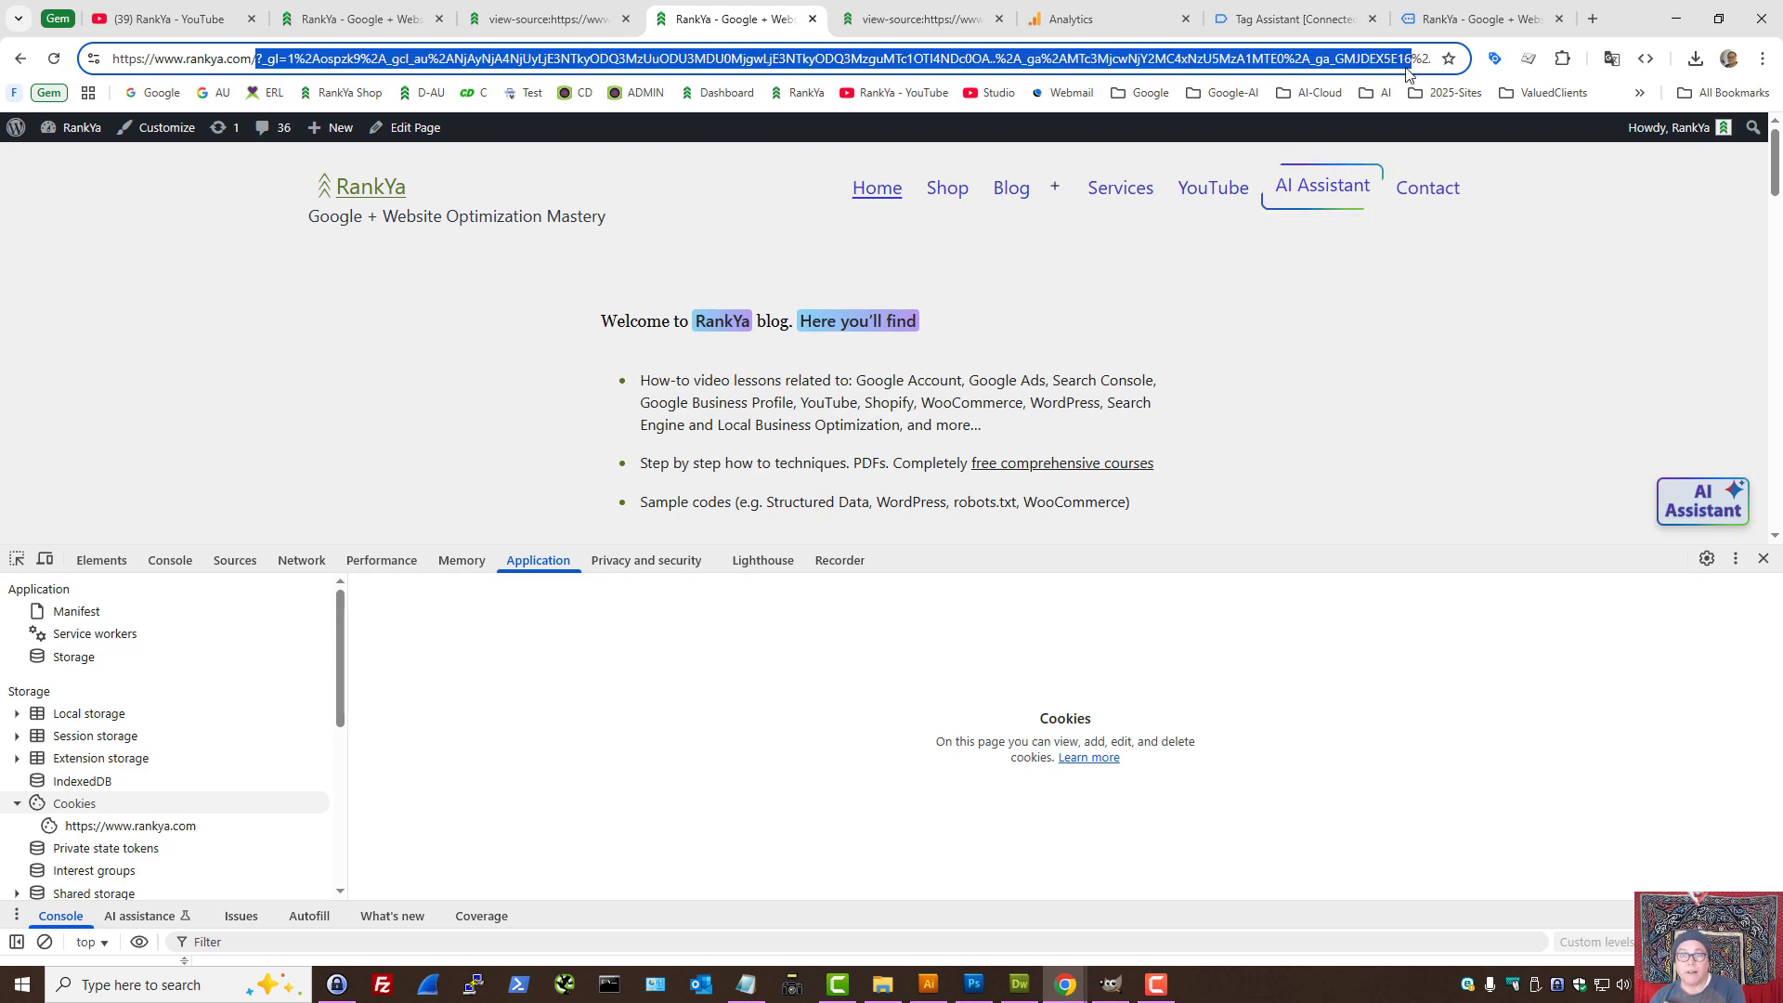
pyautogui.click(362, 19)
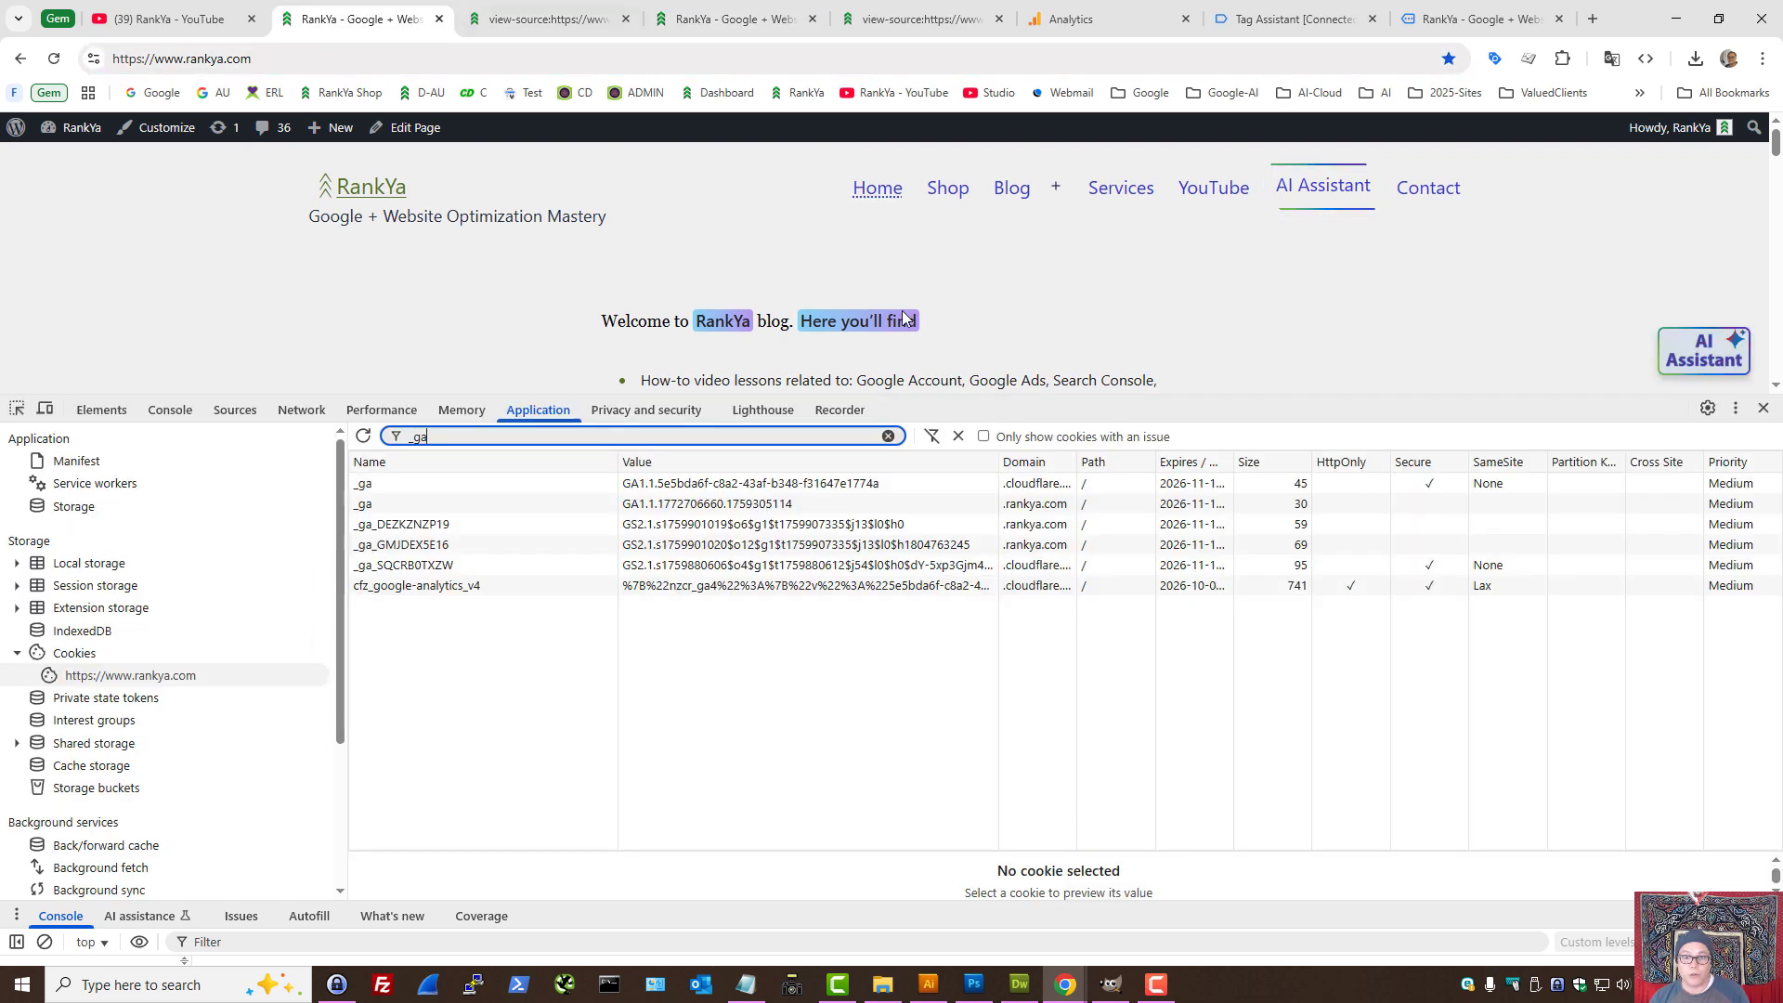
pyautogui.click(949, 191)
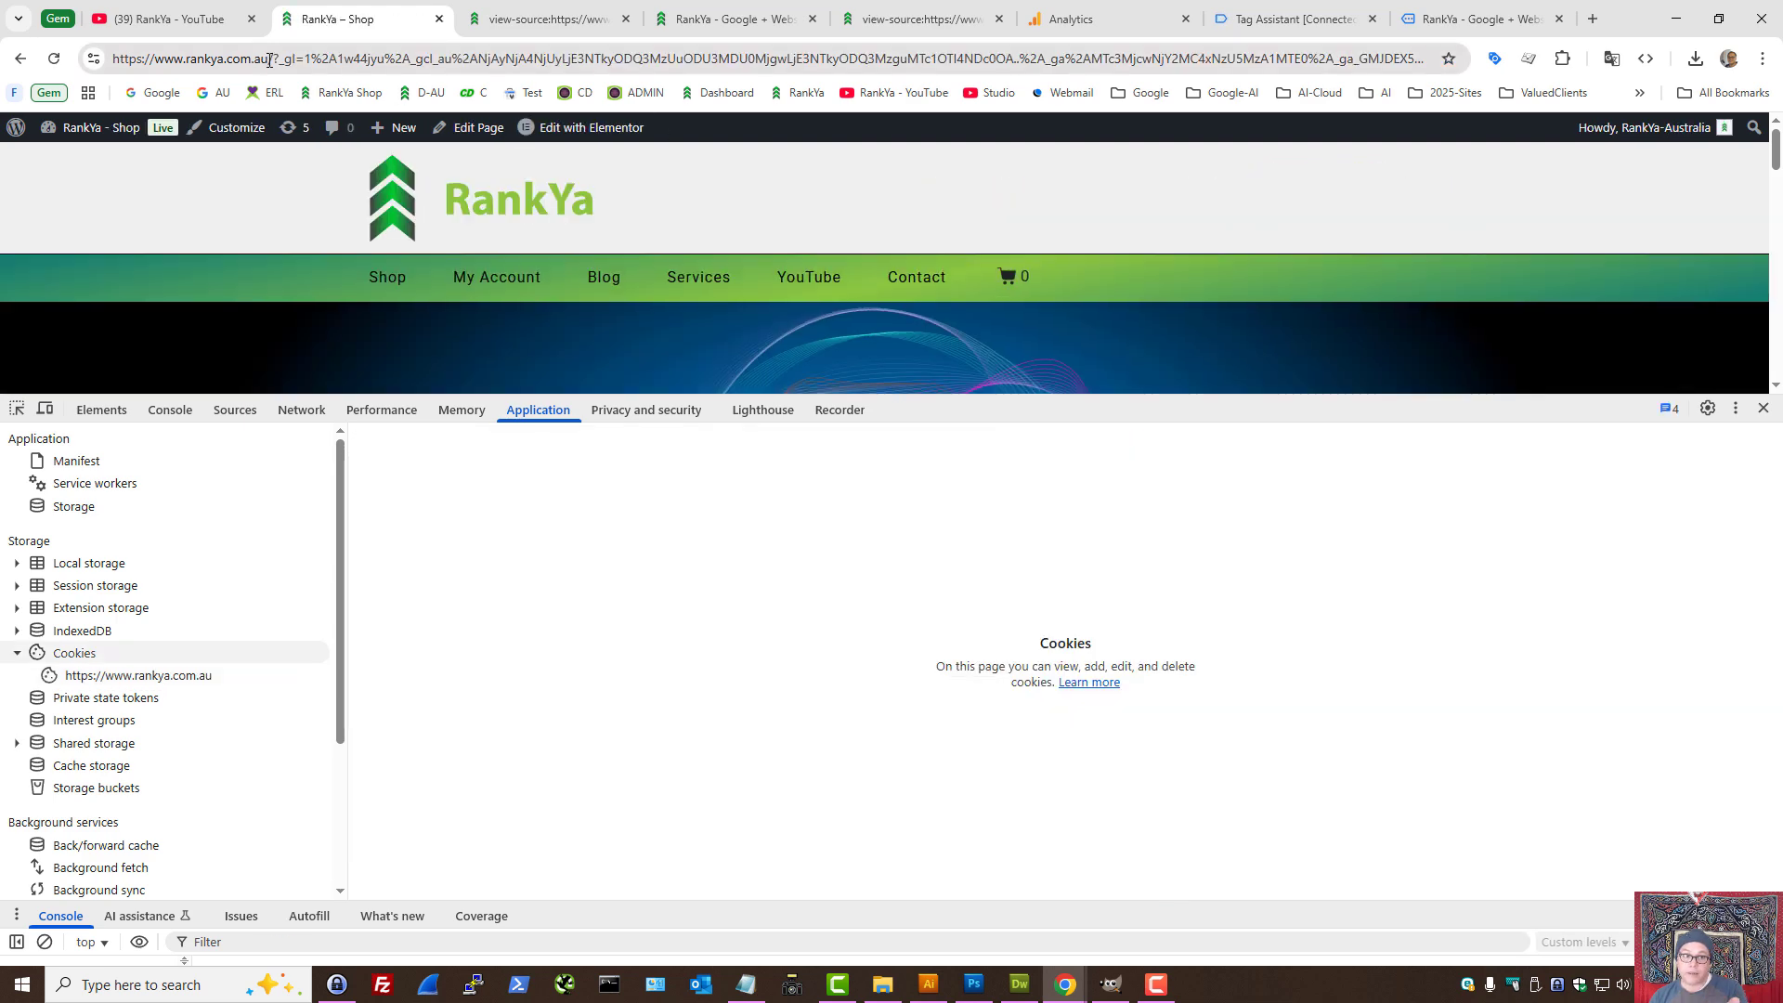
pyautogui.moveTo(284, 60); pyautogui.dragTo(321, 66)
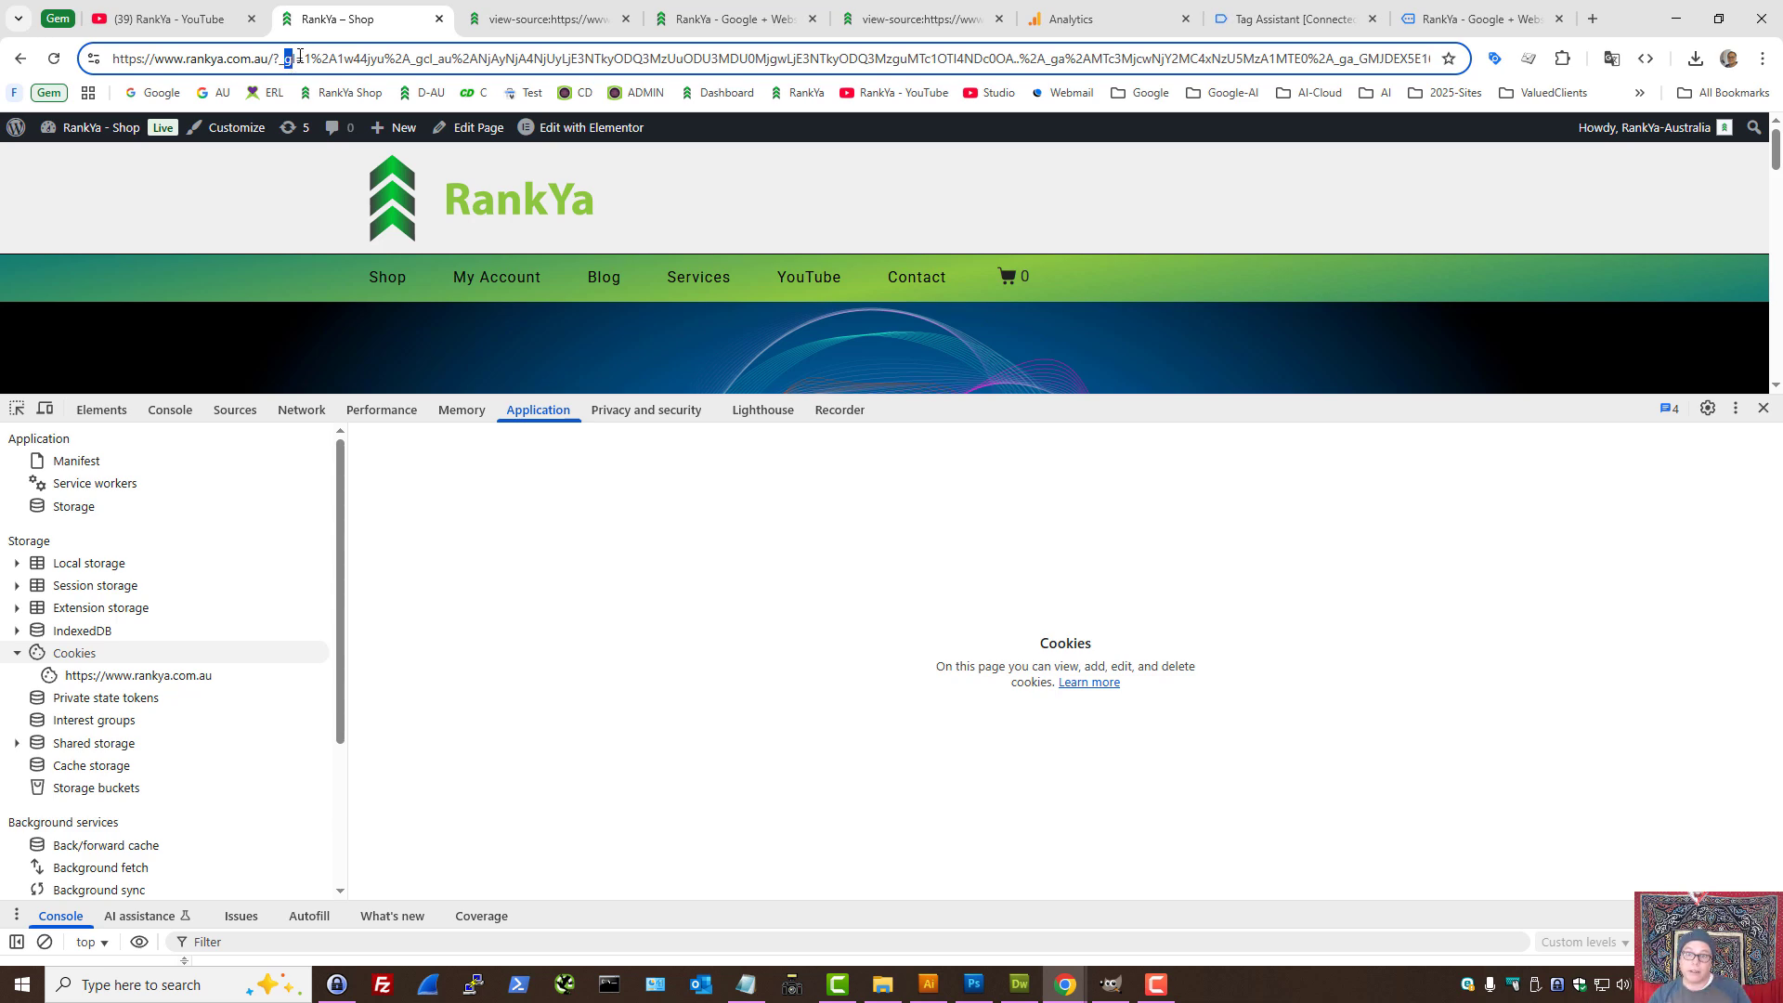
# - Close the web stream details in Analytics and open the Pages and screens report under View user engagement & retention
pyautogui.click(1105, 18)
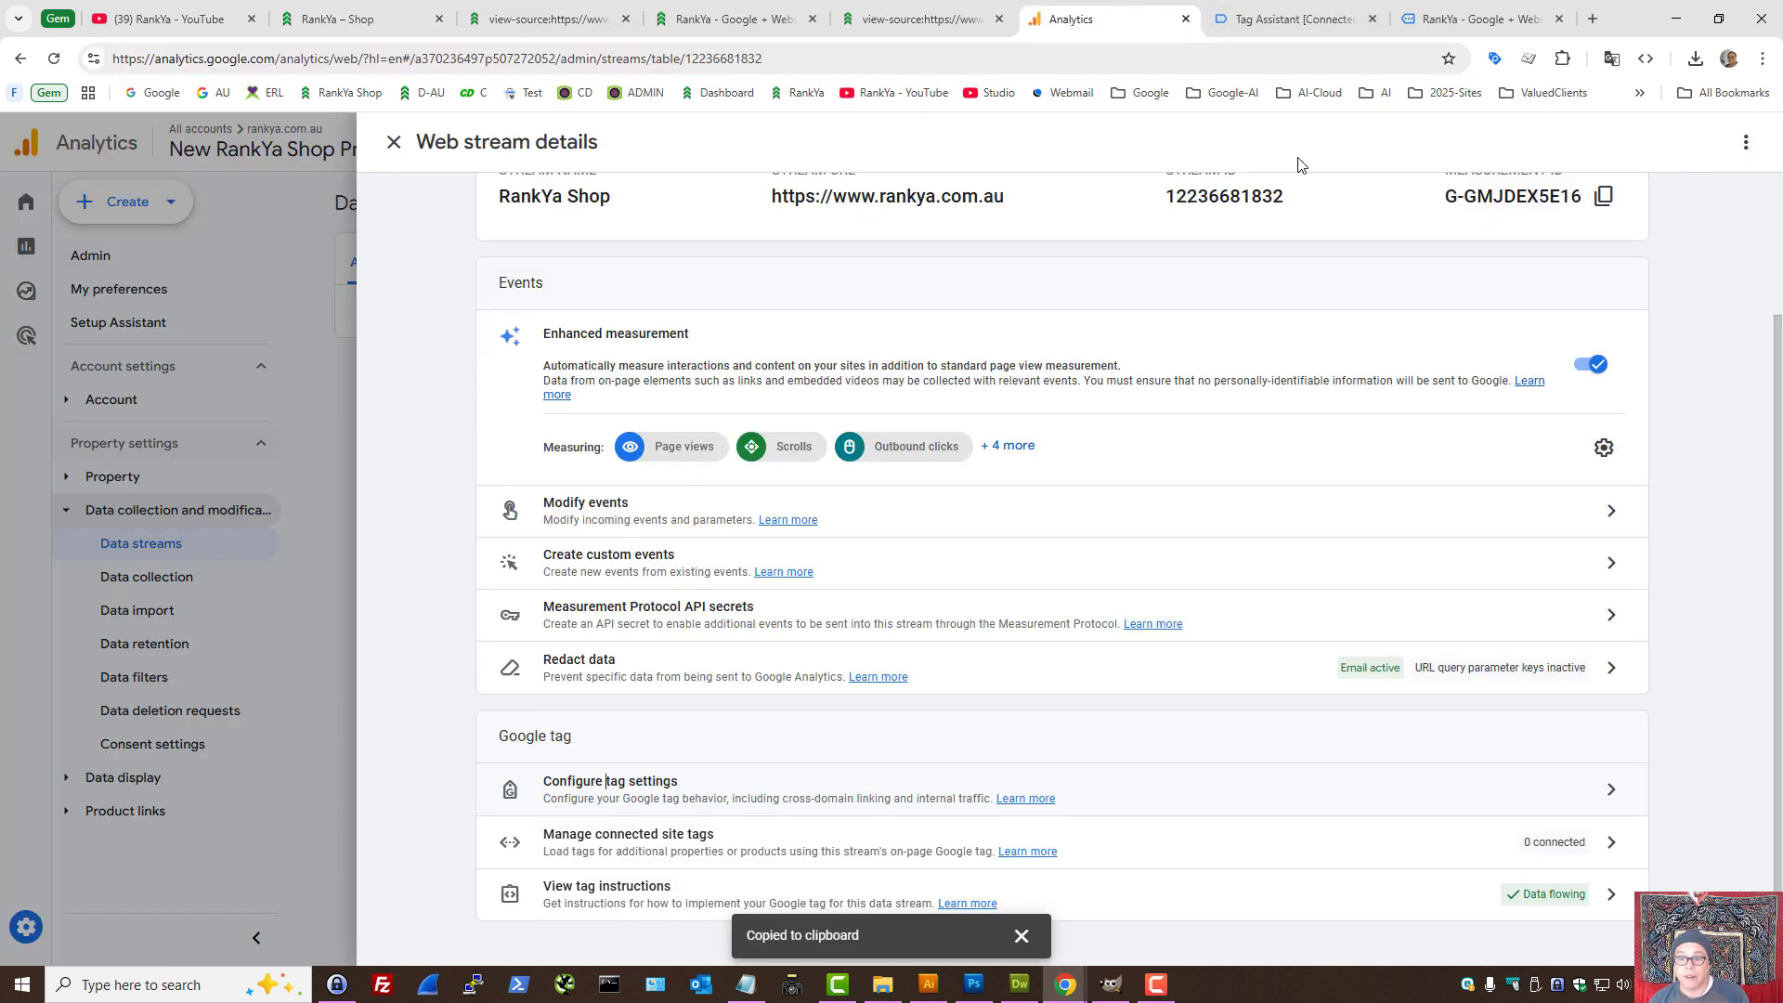
pyautogui.click(394, 141)
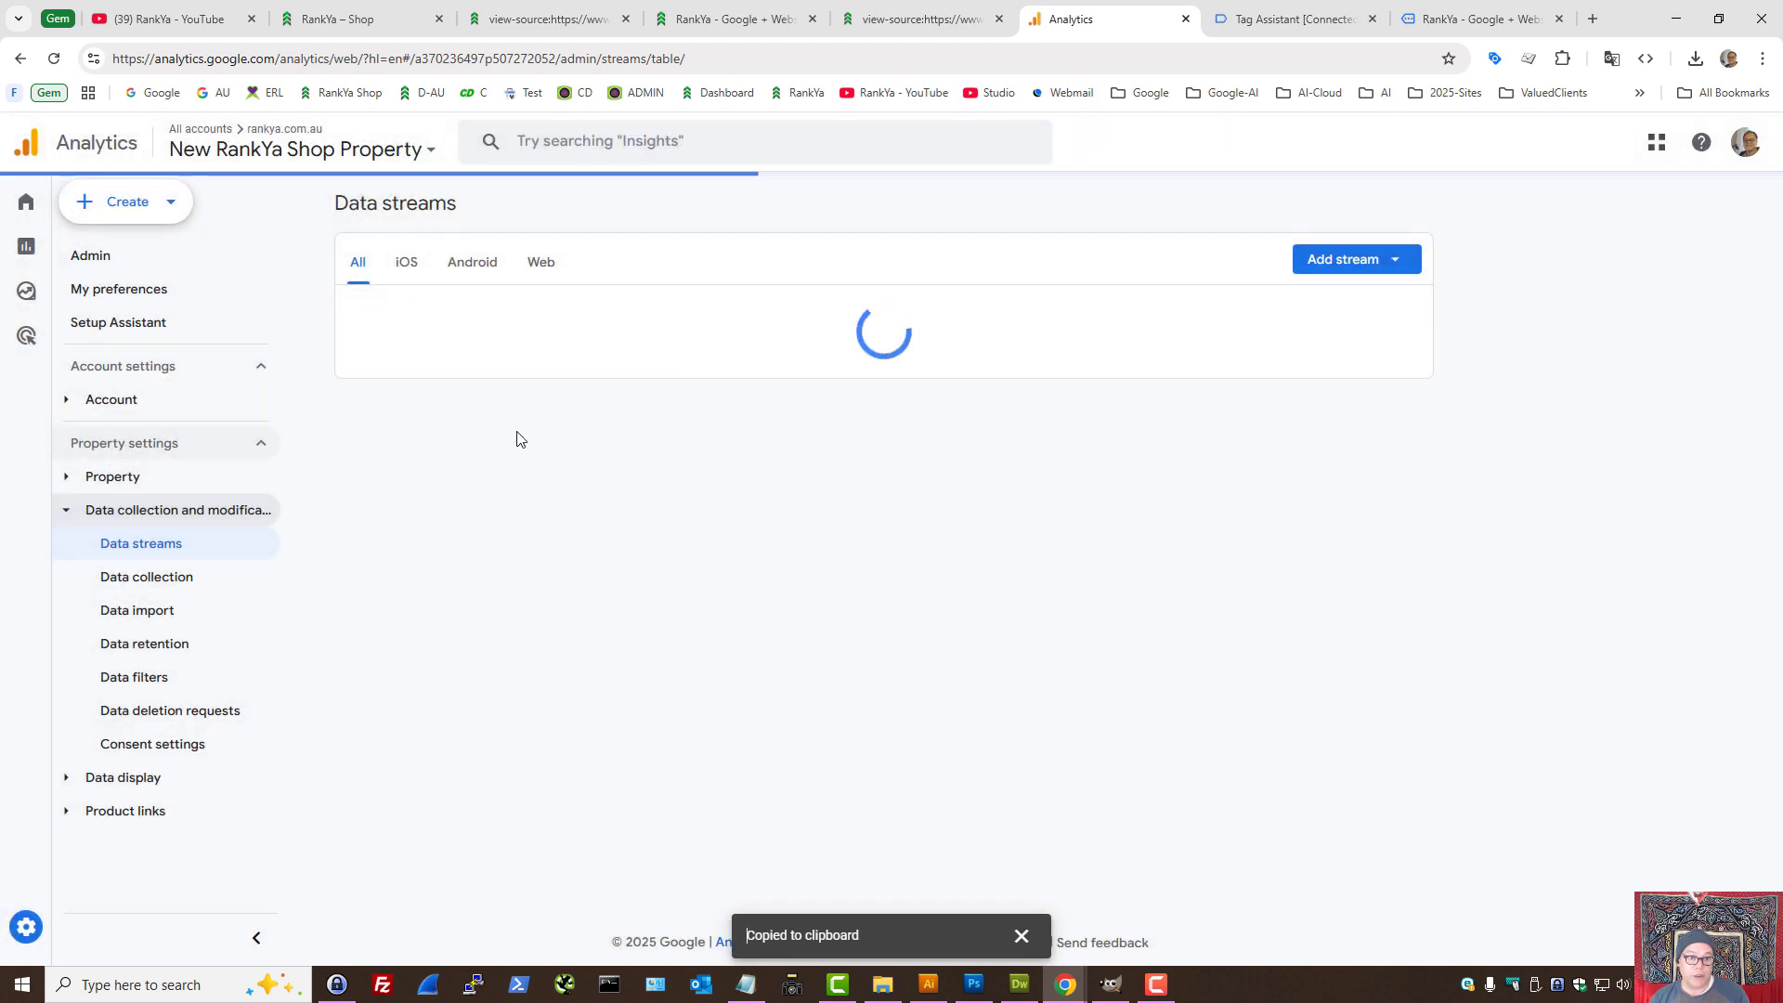
pyautogui.moveTo(44, 302)
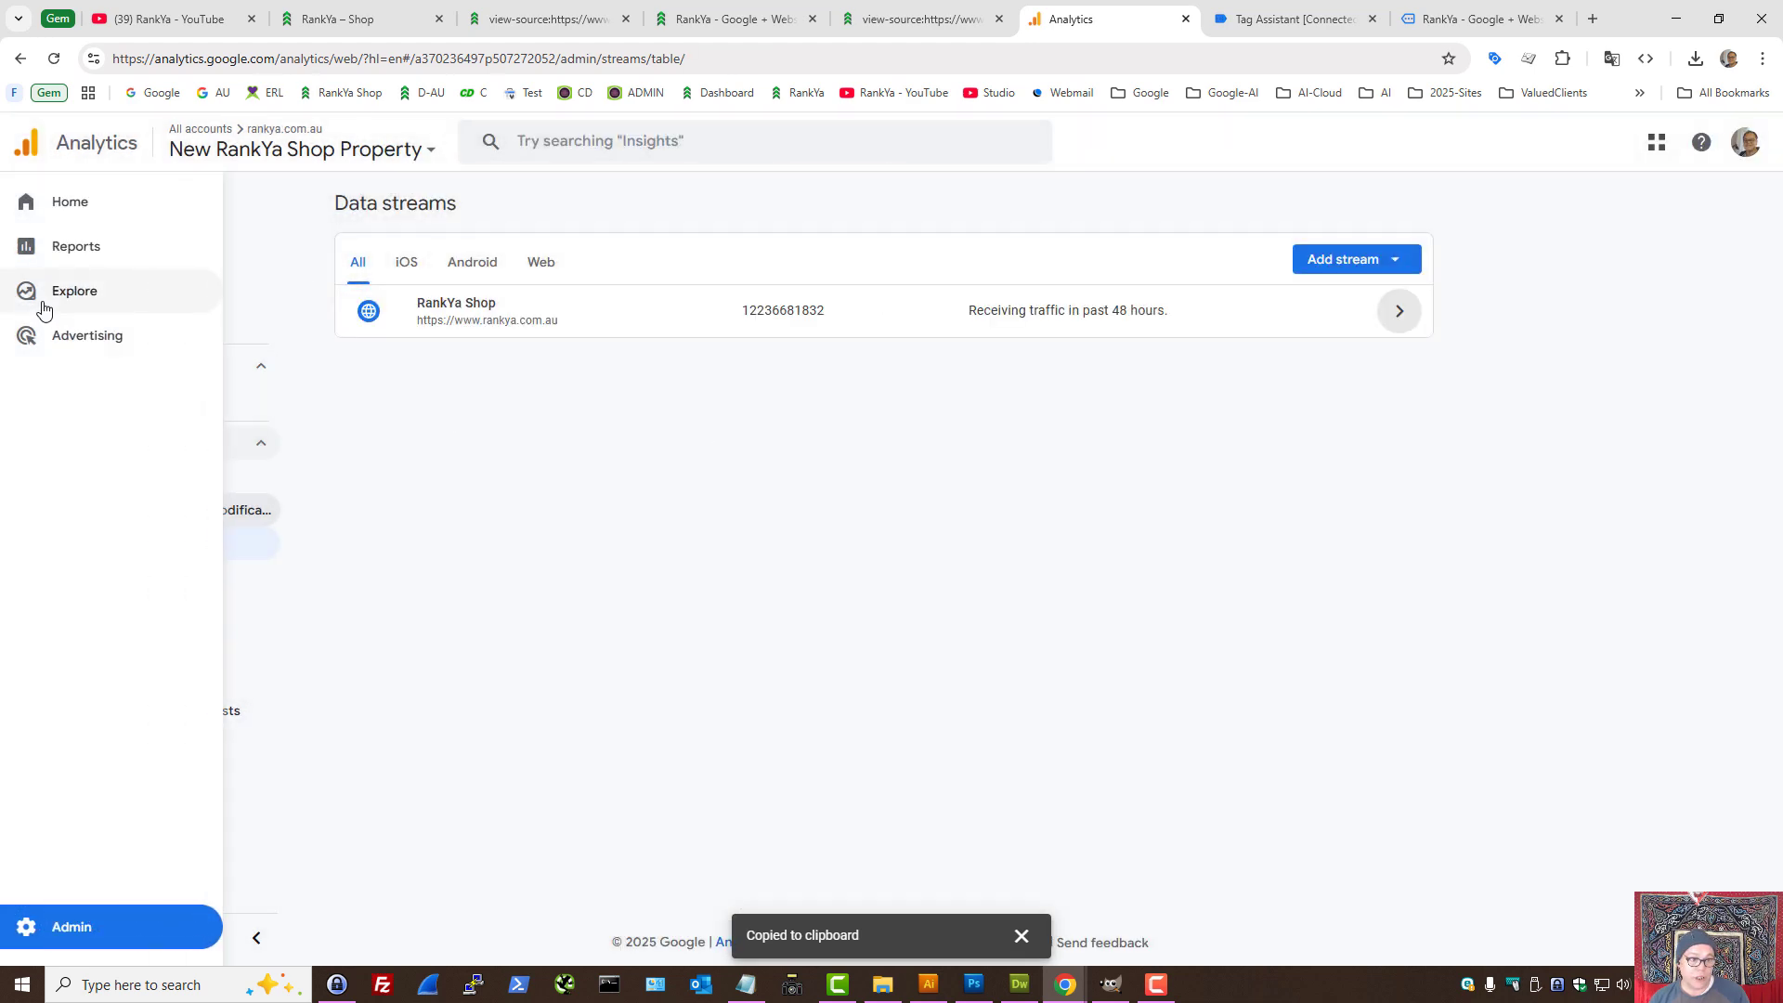
pyautogui.click(57, 240)
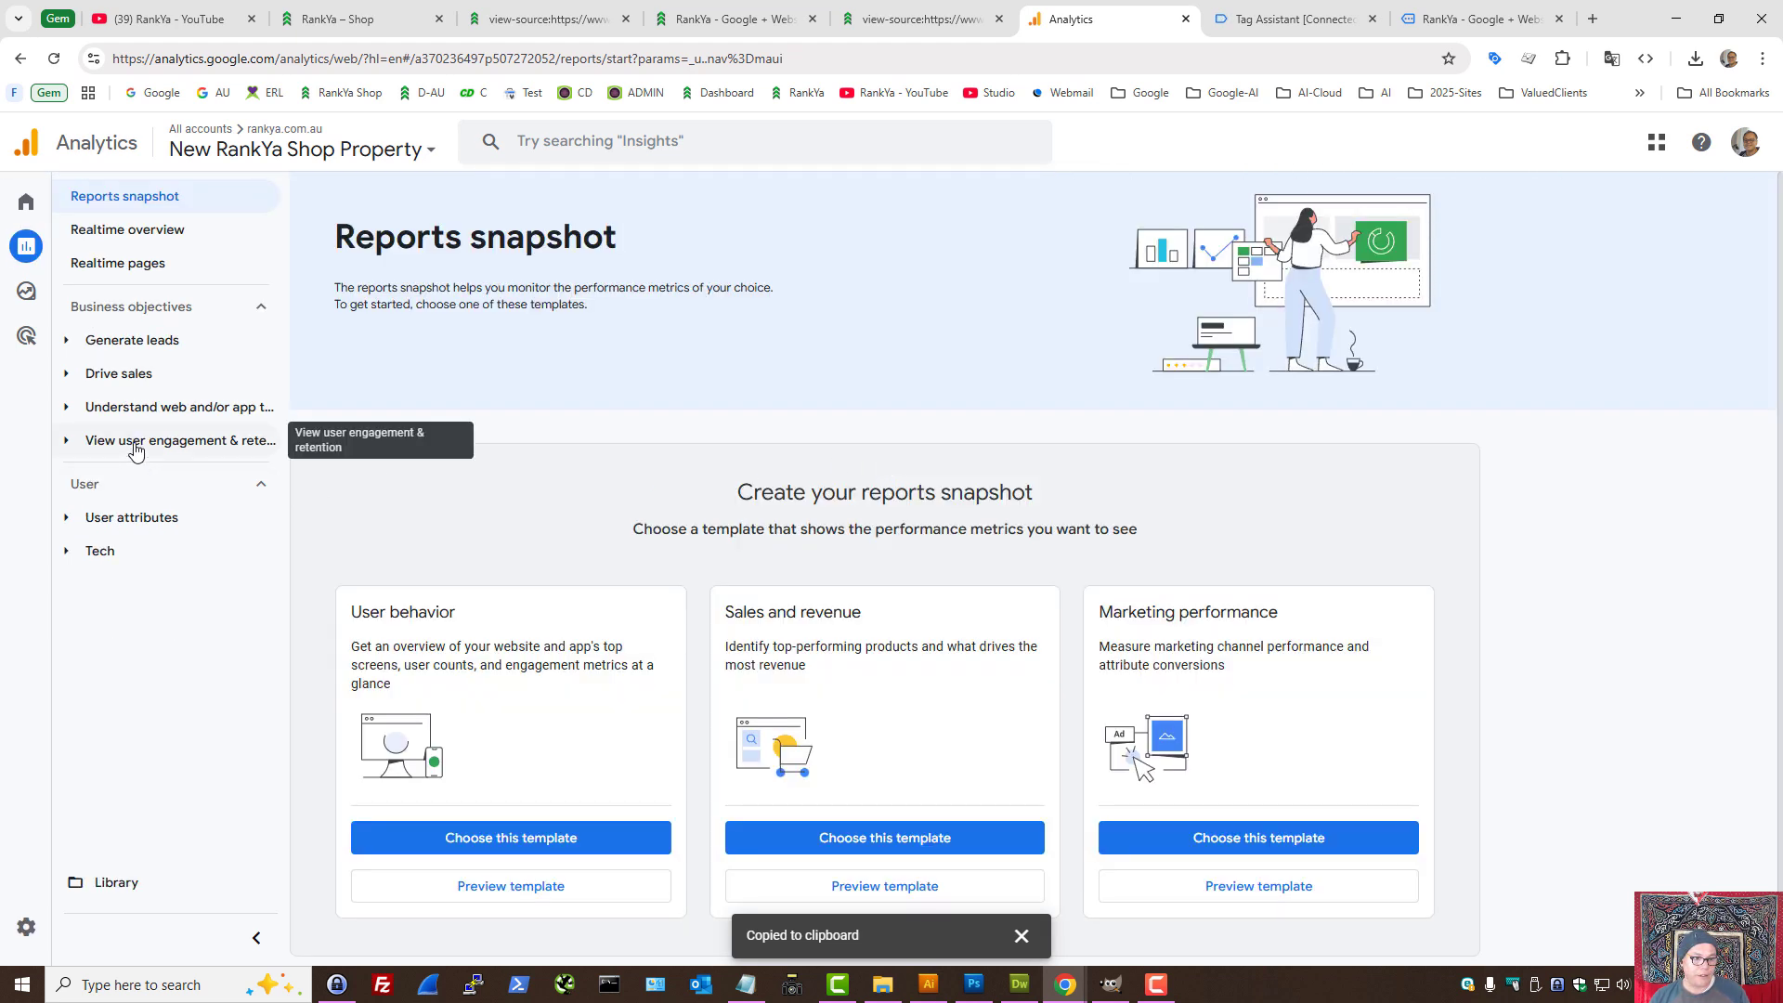
pyautogui.click(136, 442)
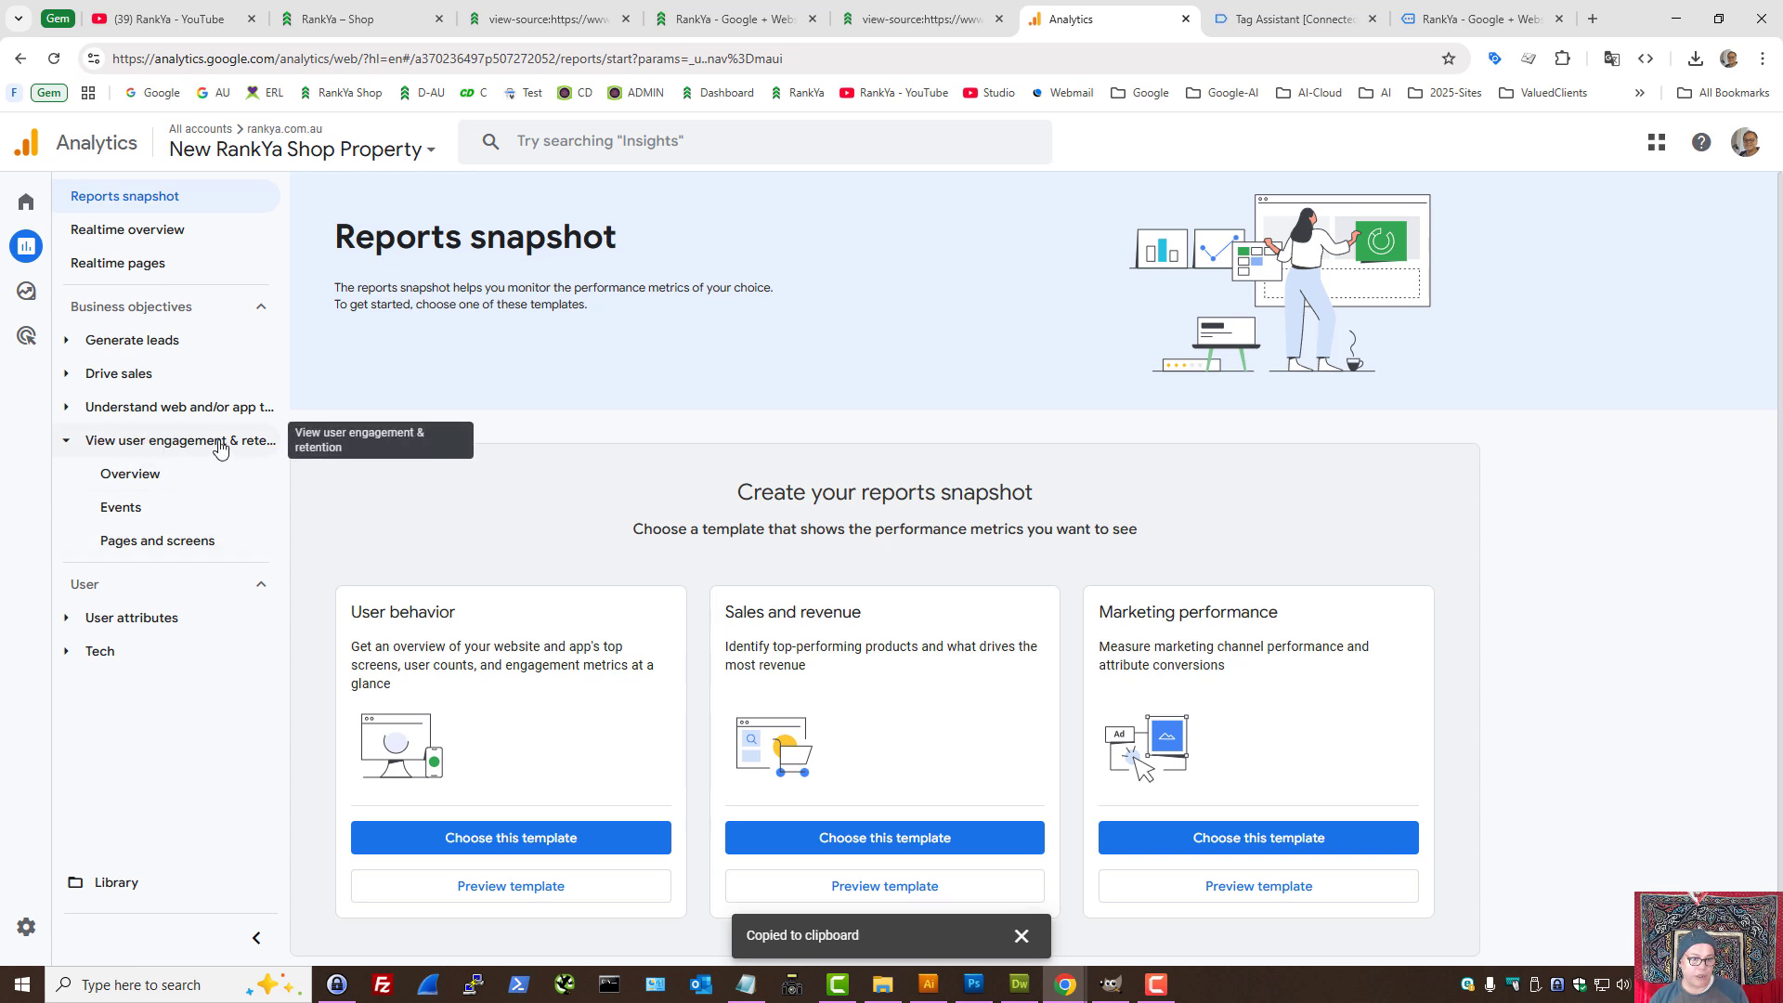
pyautogui.click(125, 541)
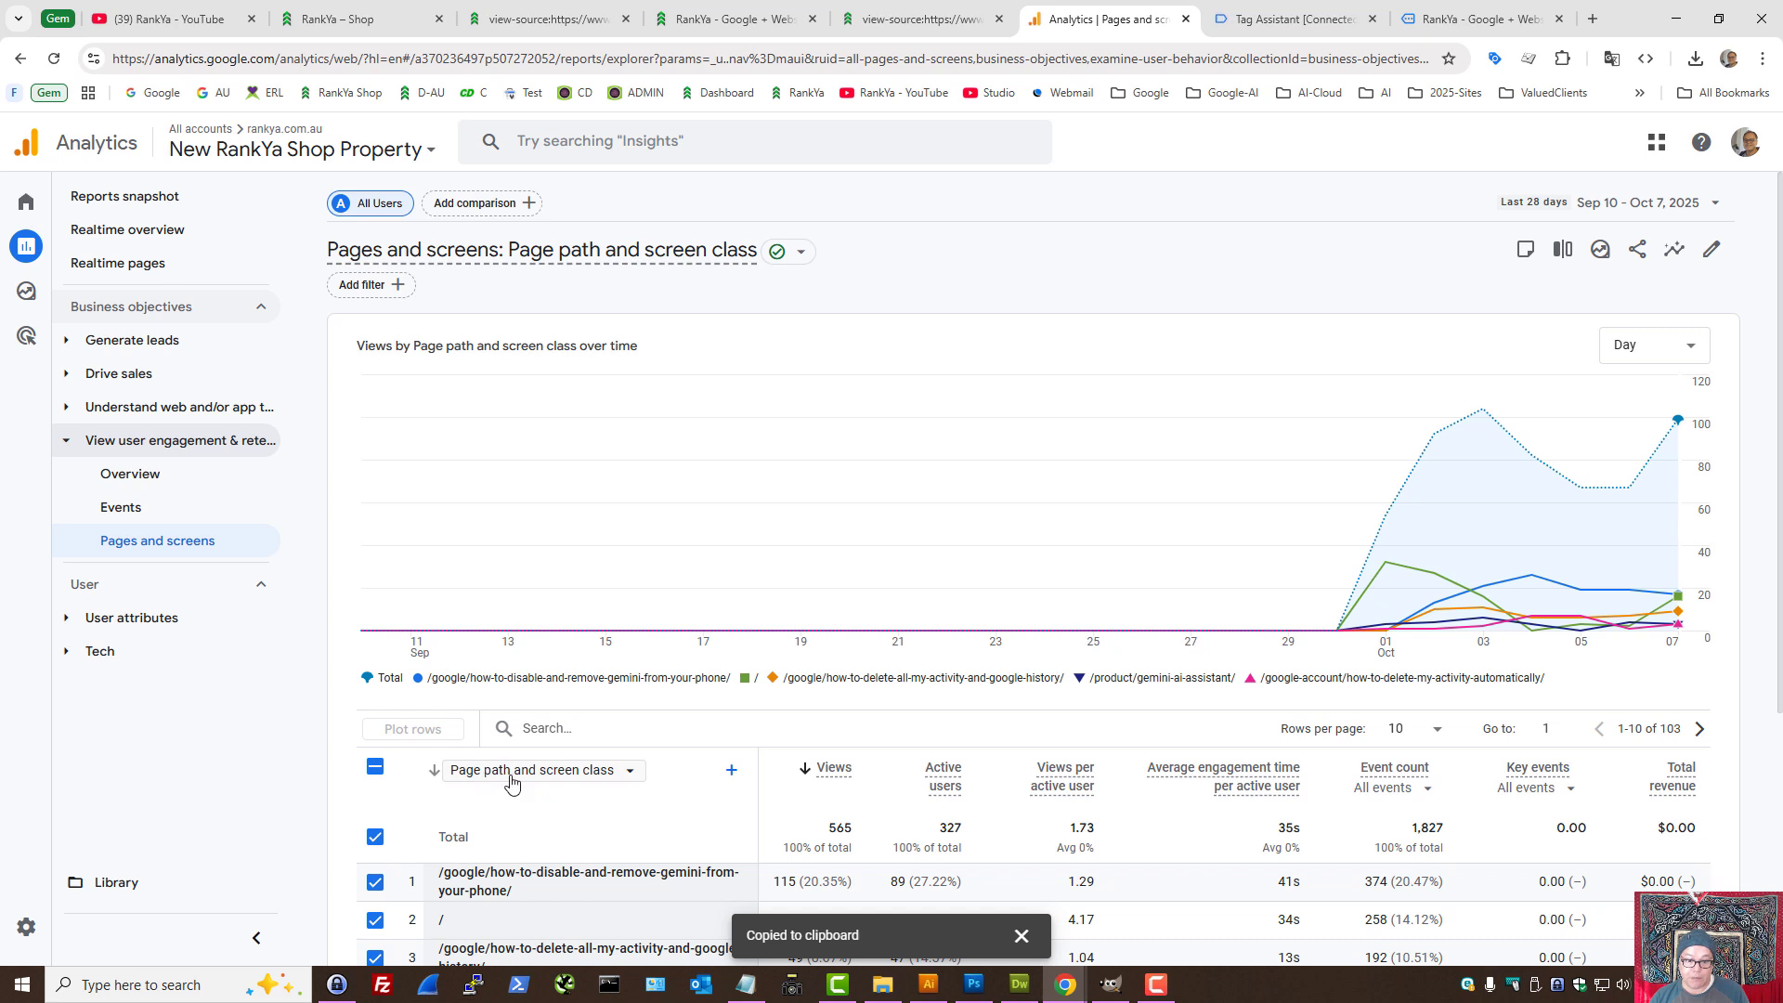
# - Add Hostname as a secondary dimension to the Pages and screens report and examine the domain listed for each page path
pyautogui.click(731, 771)
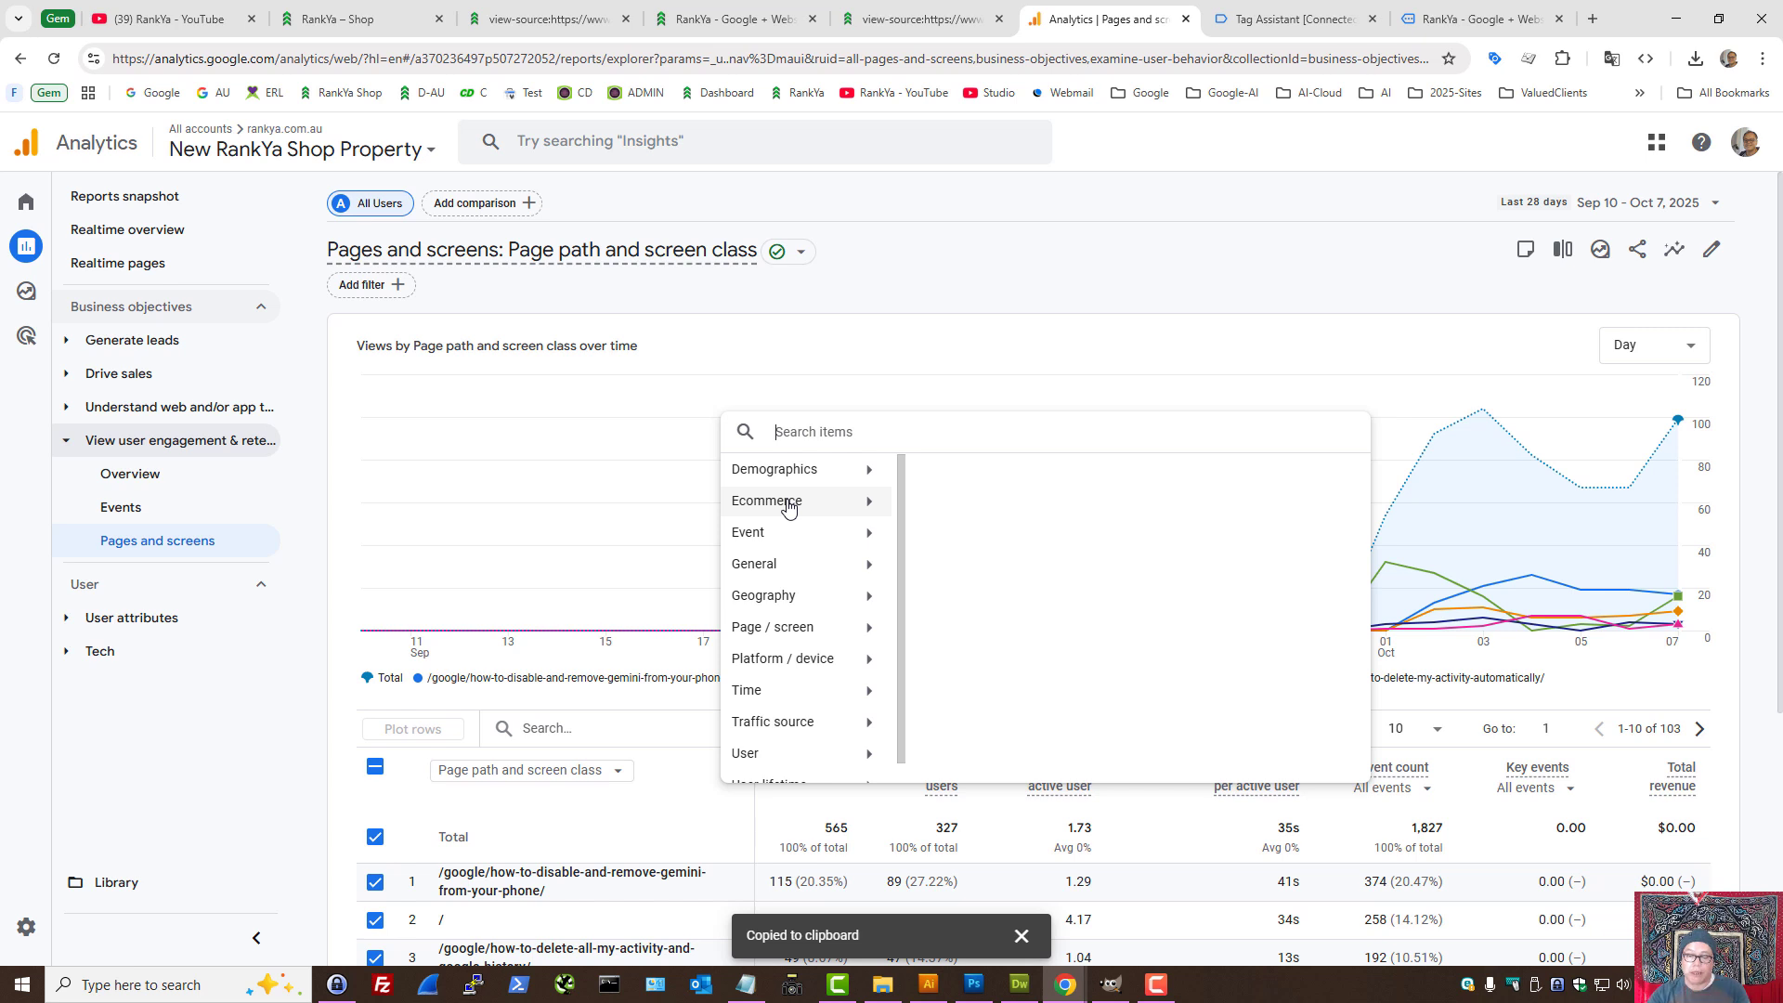
pyautogui.write('host')
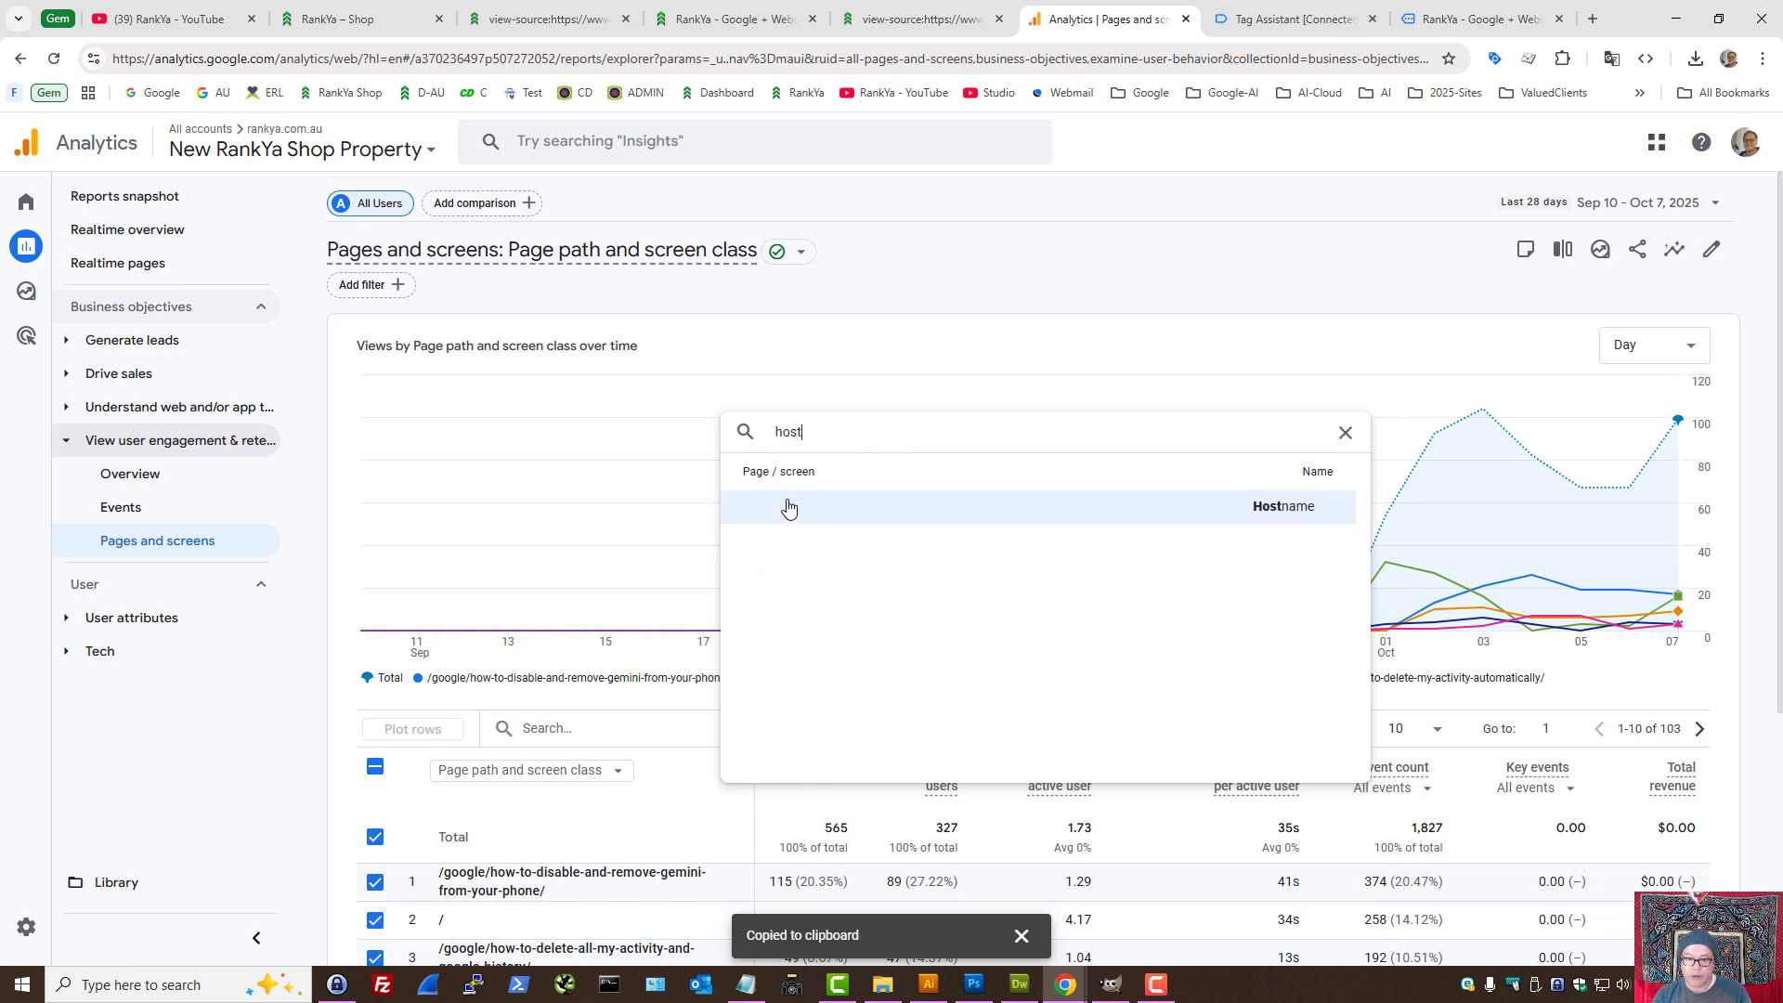
pyautogui.click(1249, 513)
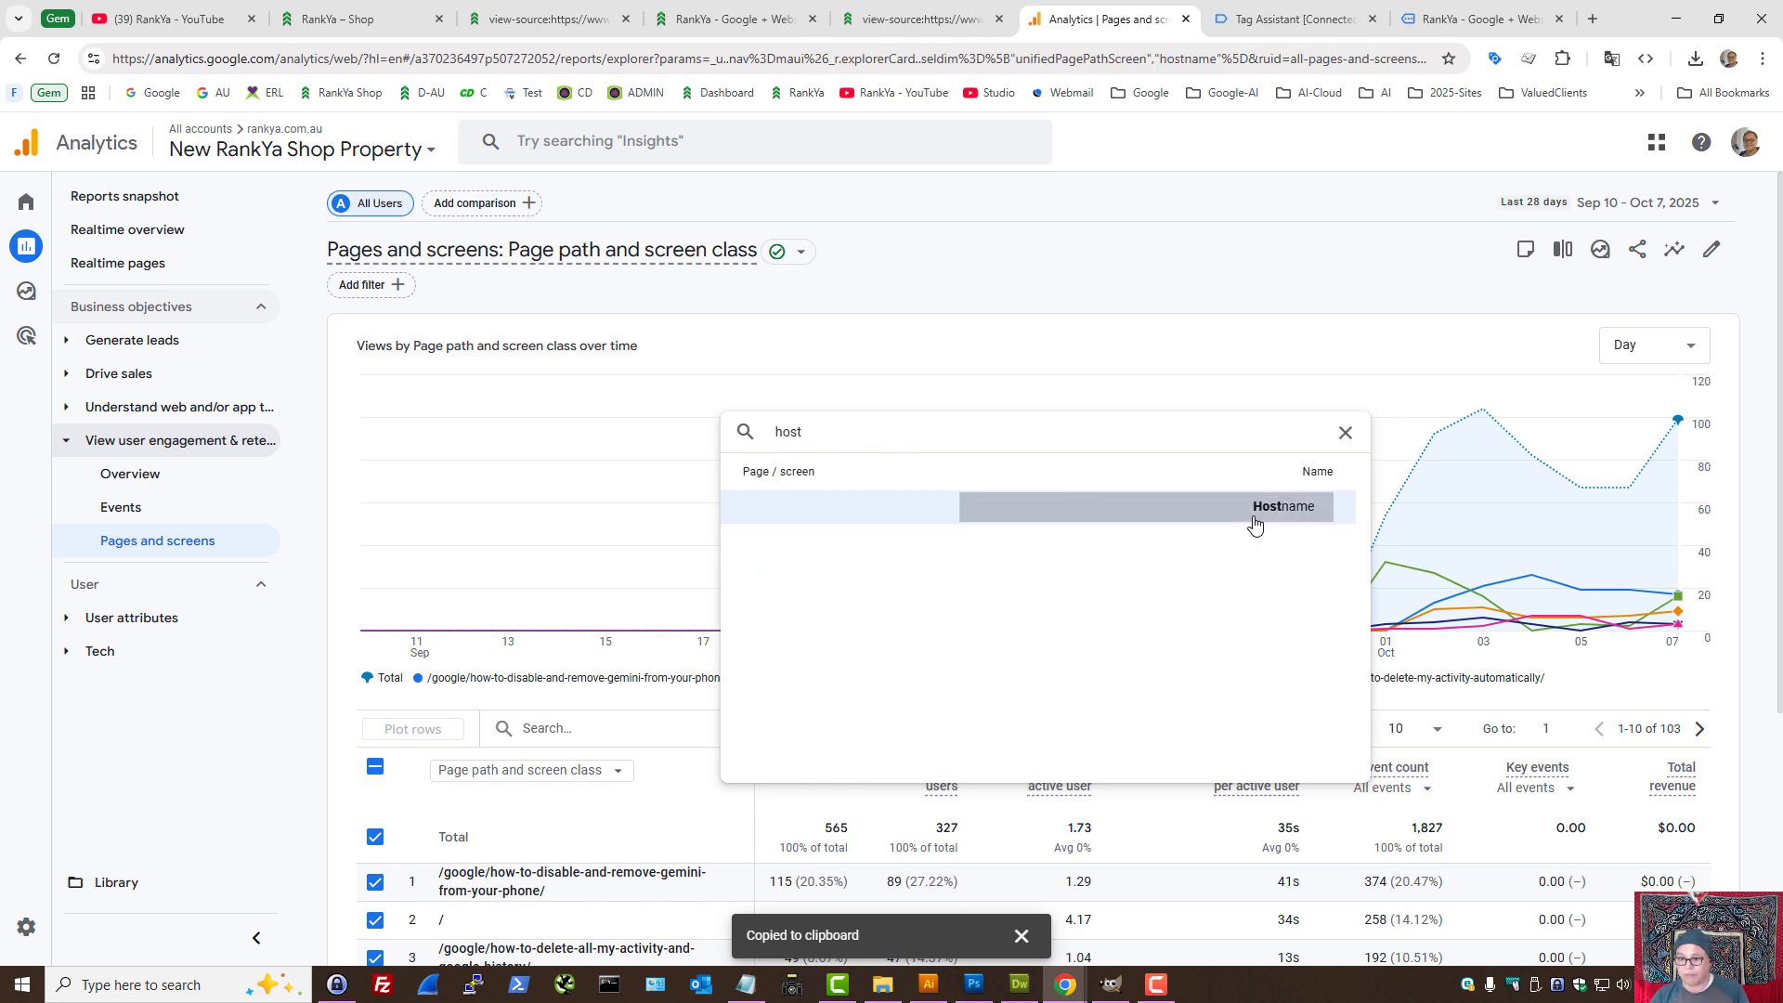
pyautogui.scroll(-3, 695, 597)
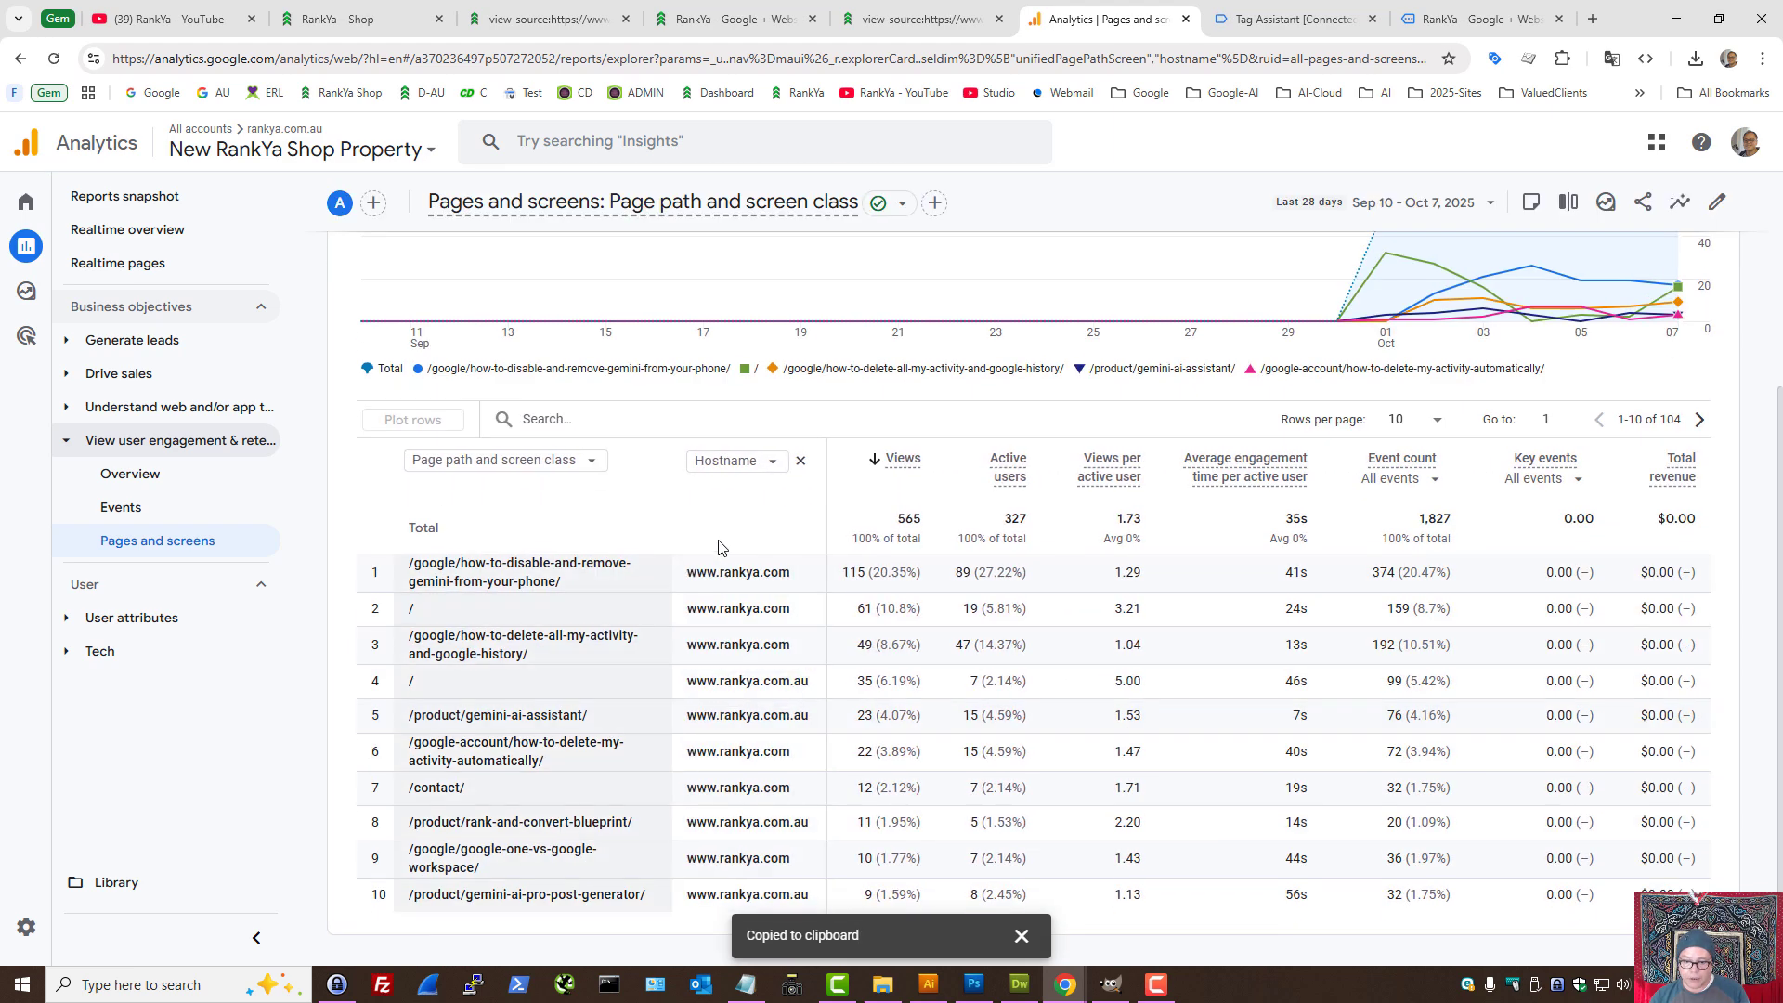